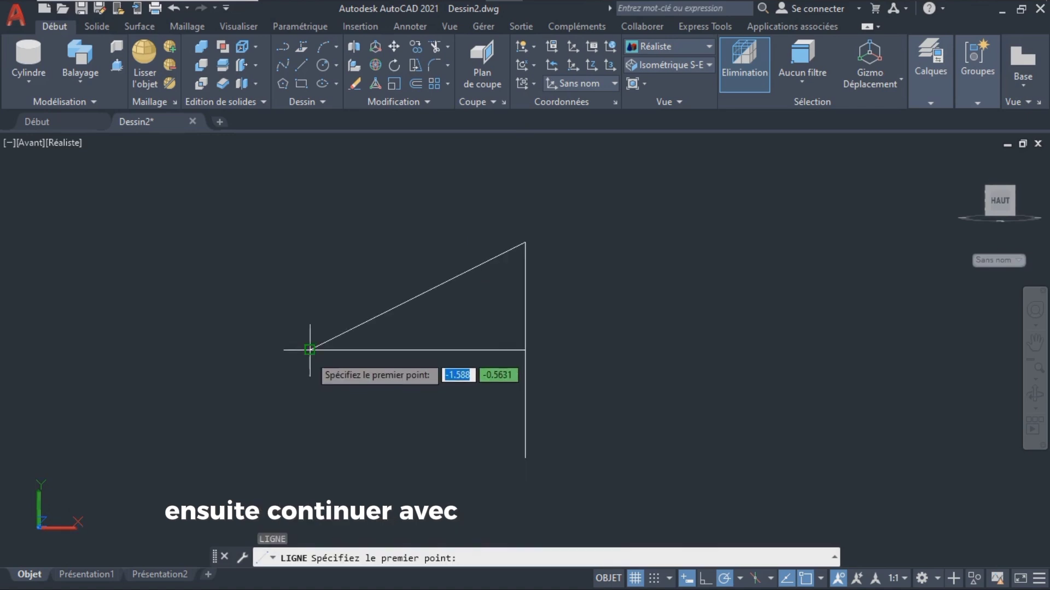
left_click(355, 83)
left_click(428, 349)
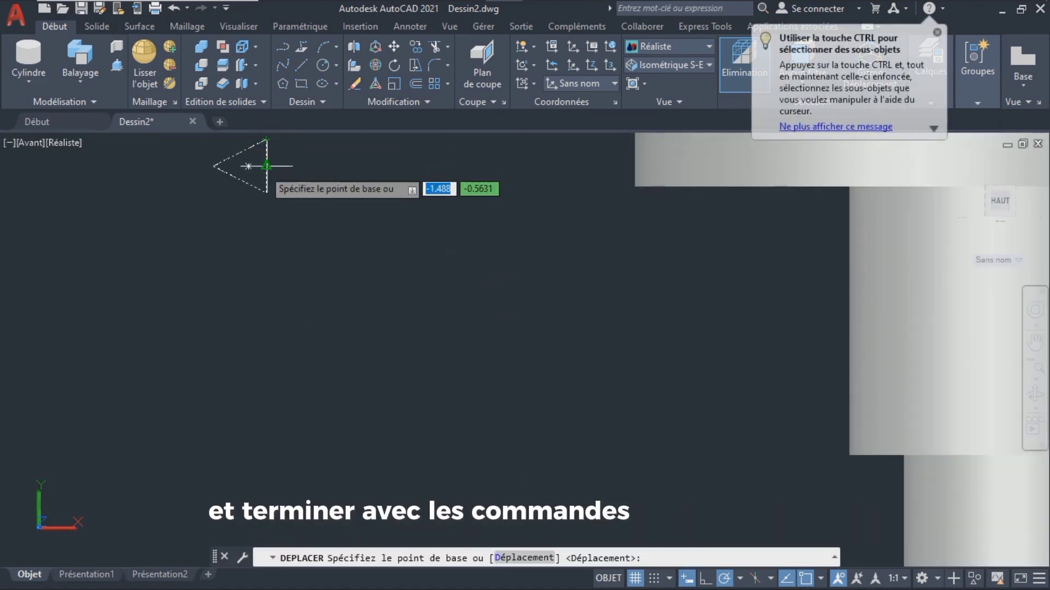
left_click(267, 165)
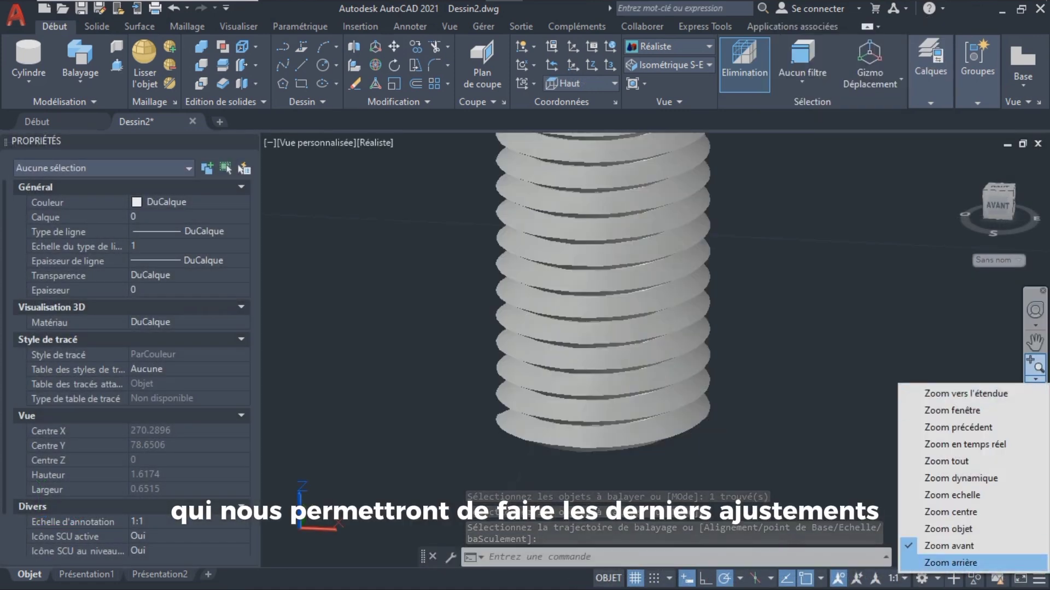
left_click(938, 564)
left_click(1035, 392)
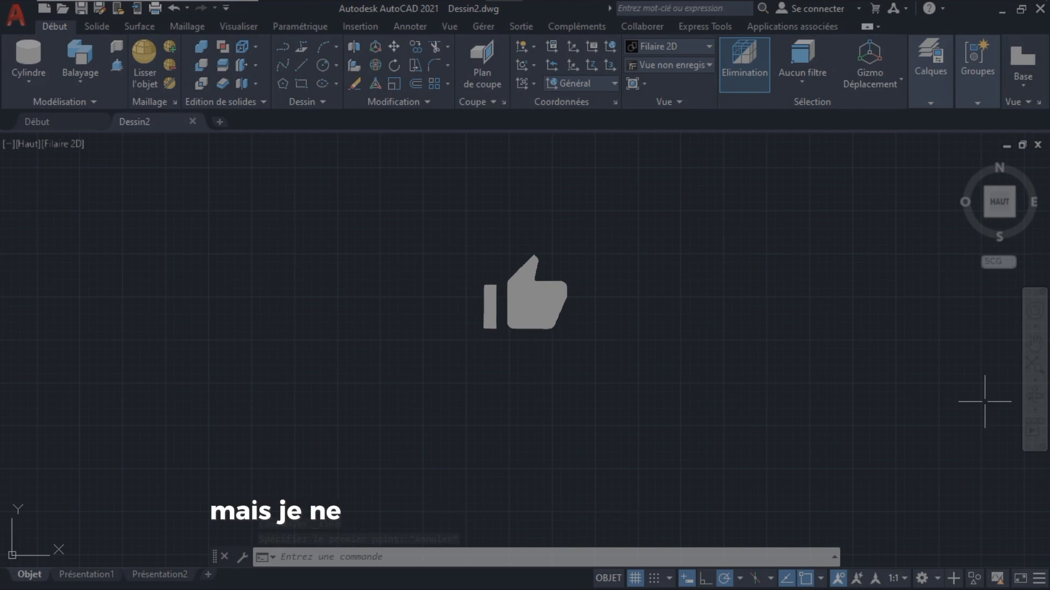
- Switch to the south-east isometric view and create a cylinder with a base radius of 0.3 and a height of 2.5
left_click(690, 65)
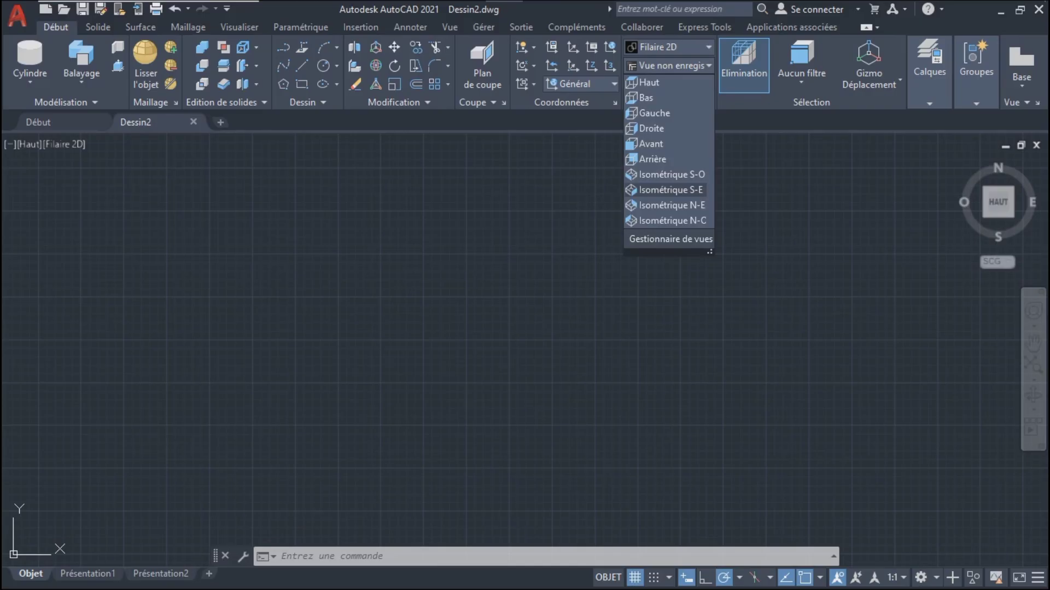
left_click(671, 190)
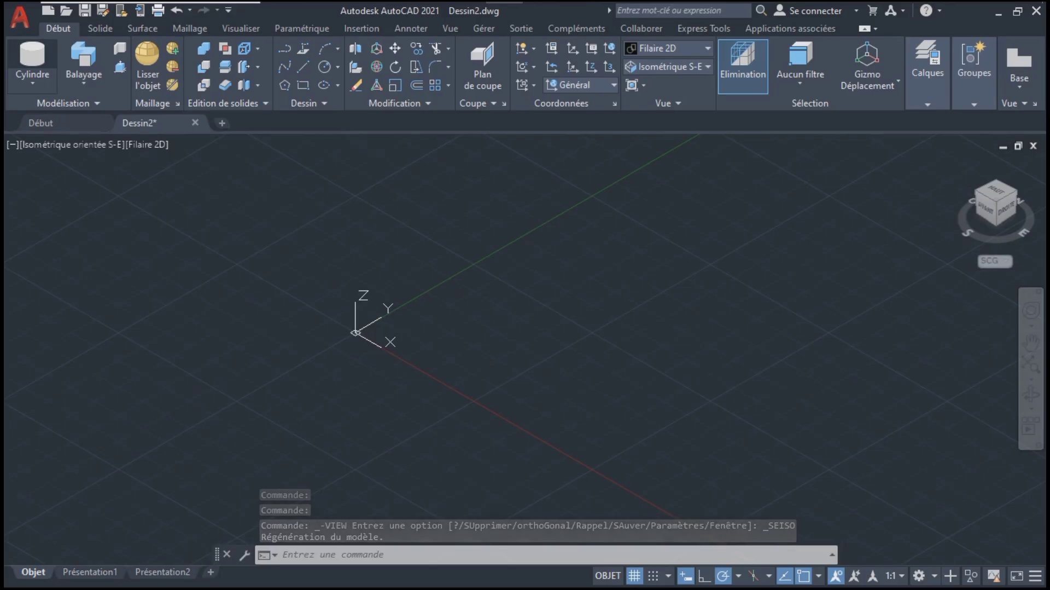
left_click(59, 112)
left_click(520, 385)
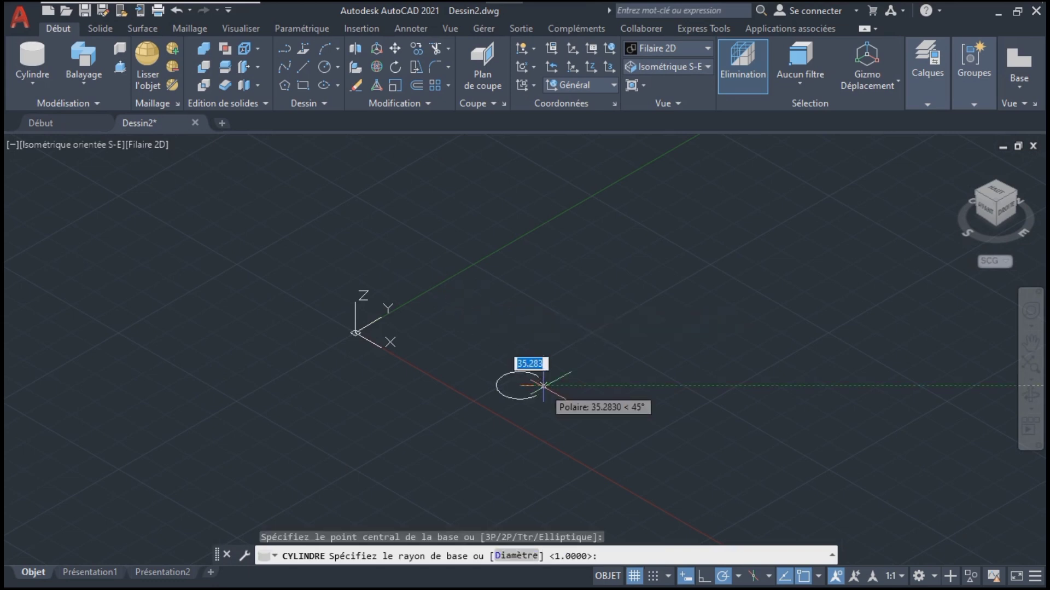
type("0.3")
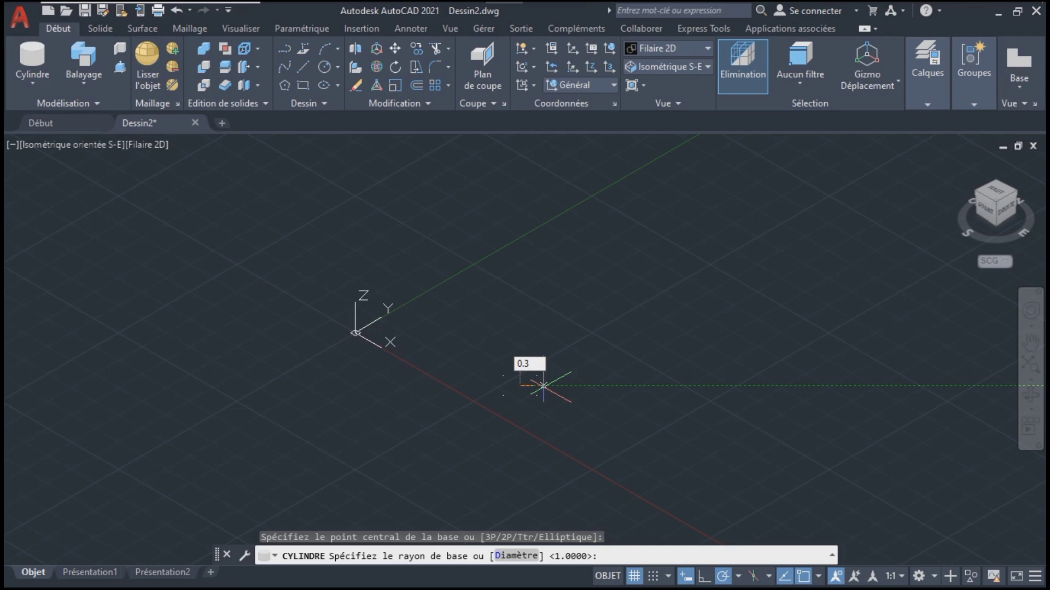
key("Return")
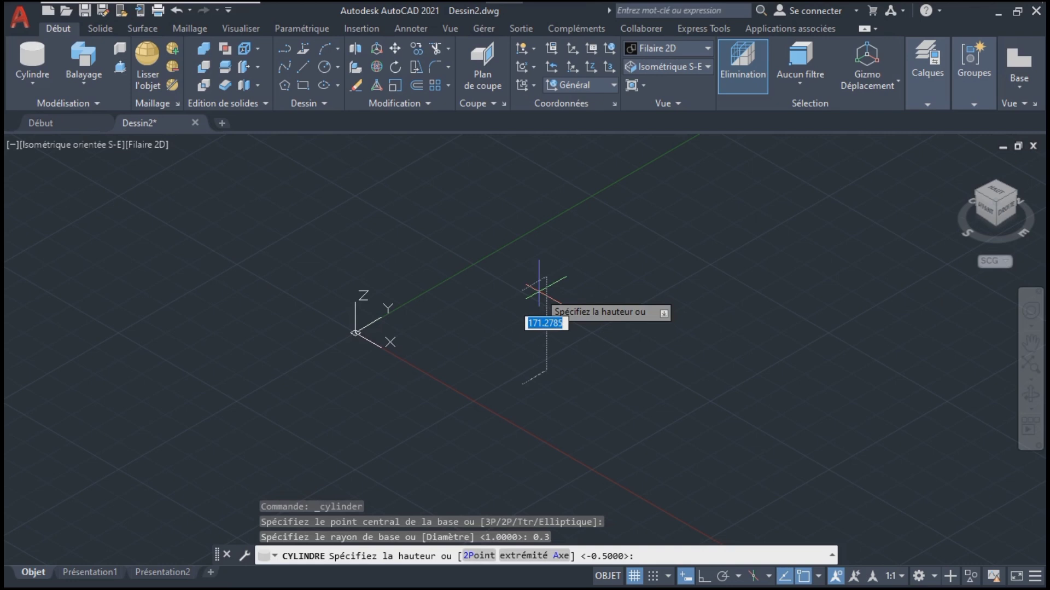
key("Return")
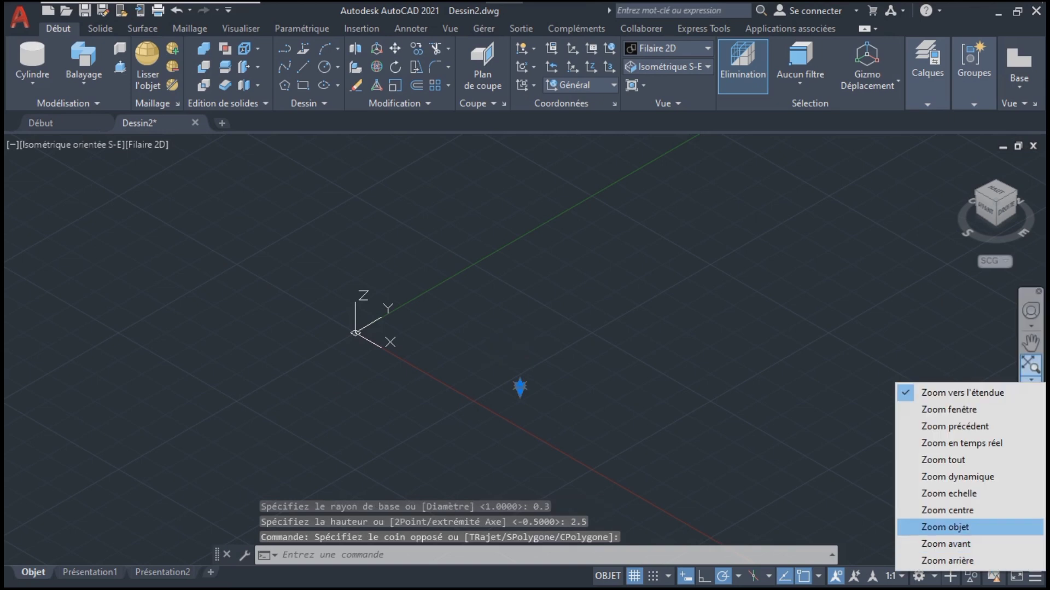
- Frame the cylinder in the view and set the visual style to Realistic (Réaliste)
left_click(966, 528)
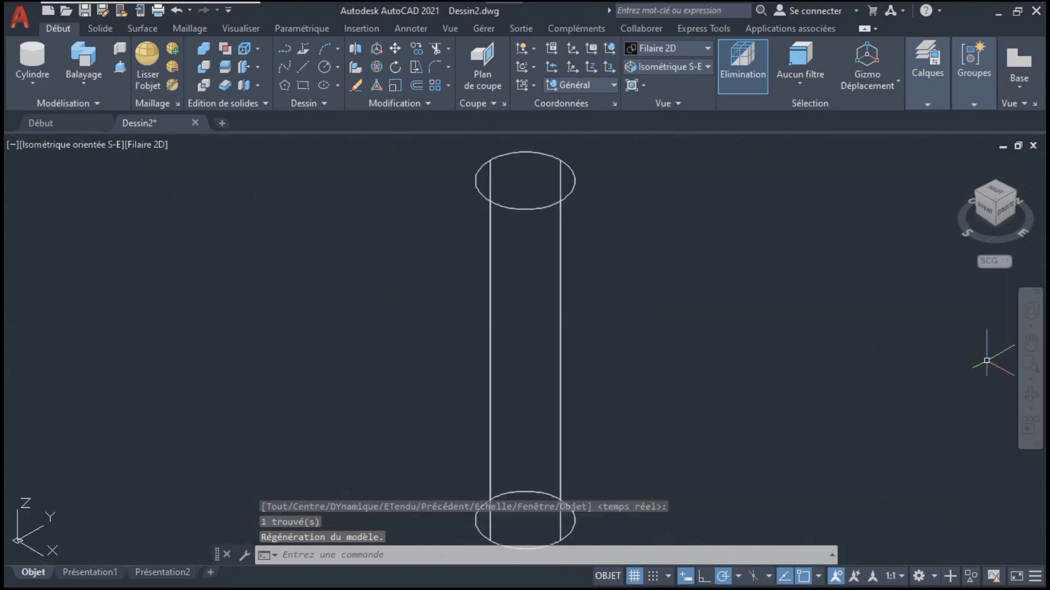
left_click(1031, 379)
left_click(941, 563)
left_click(148, 145)
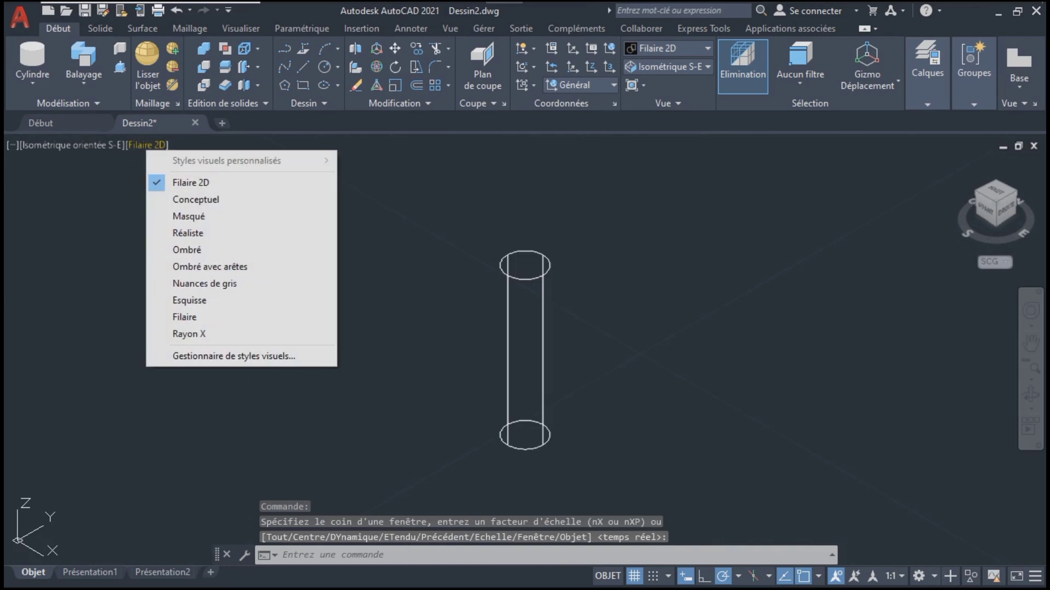
left_click(206, 232)
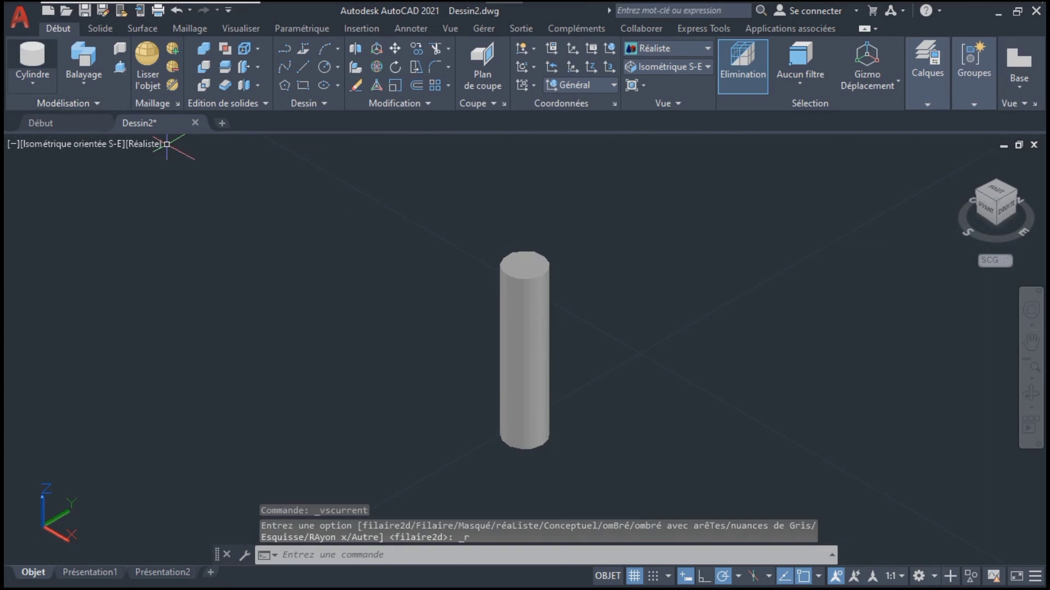
- Create a cylinder with radius 0.4 and height 0.5 centred on the top face of the first cylinder
left_click(33, 56)
left_click(525, 265)
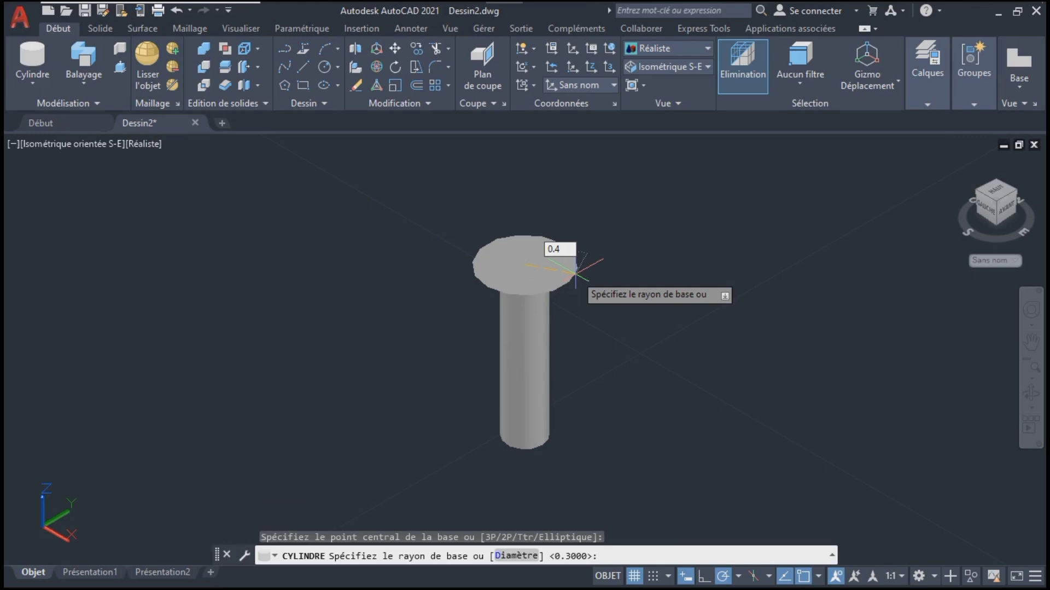
type("0.4")
key("Return")
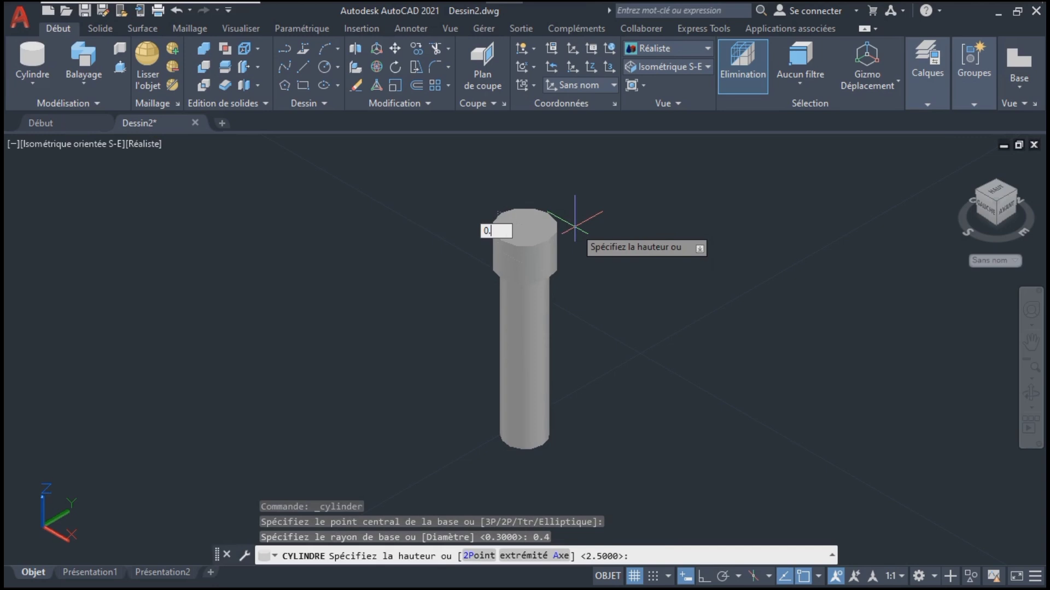
key("Return")
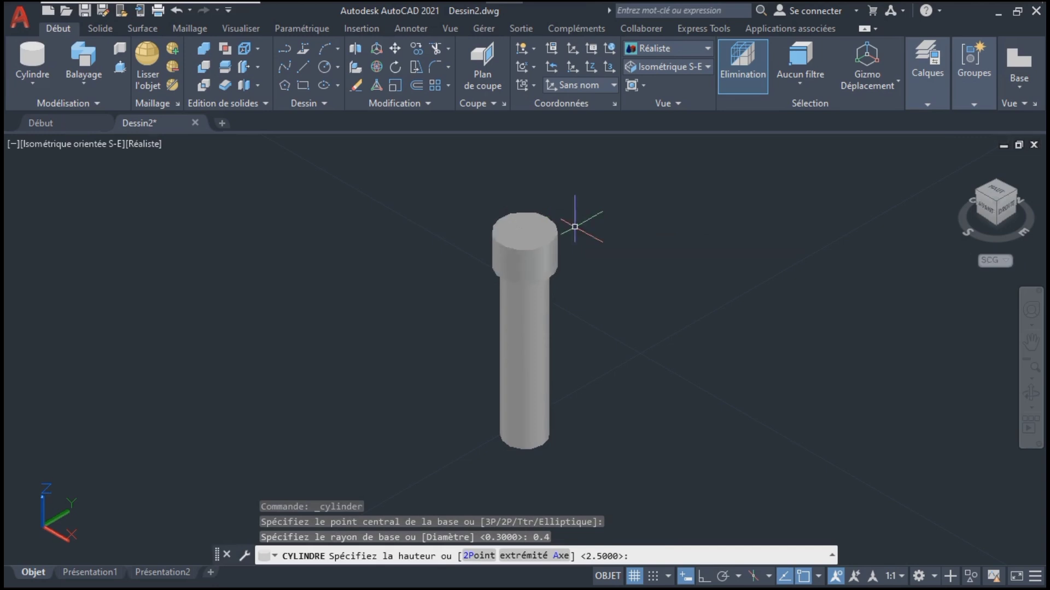
- Add a head cylinder with radius 0.8 and height 0.6 centred on the top face of the 0.4-radius cylinder
key("Return")
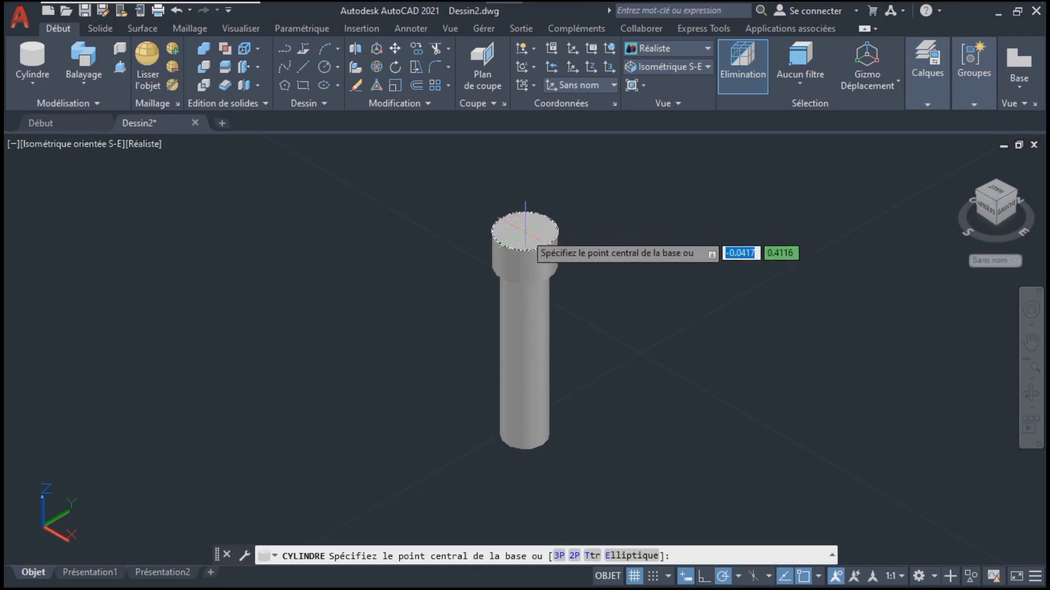
left_click(525, 227)
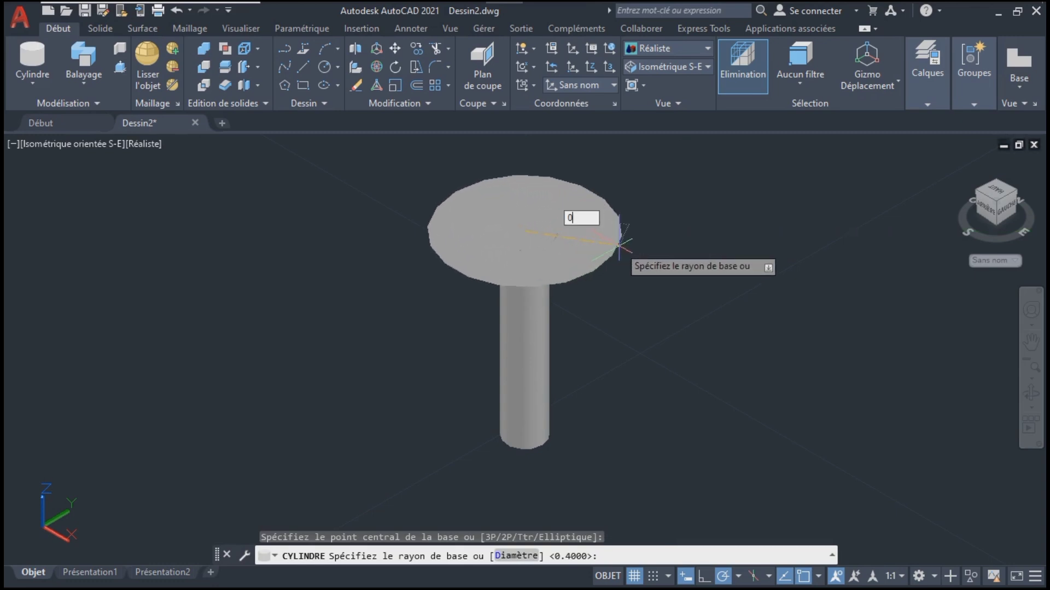
key("Return")
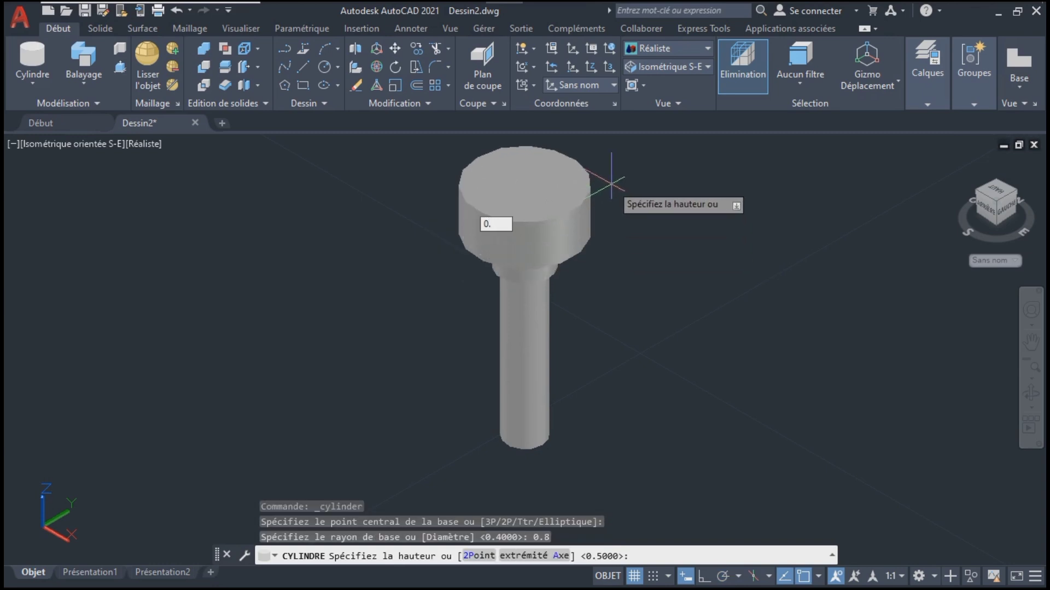
key("Return")
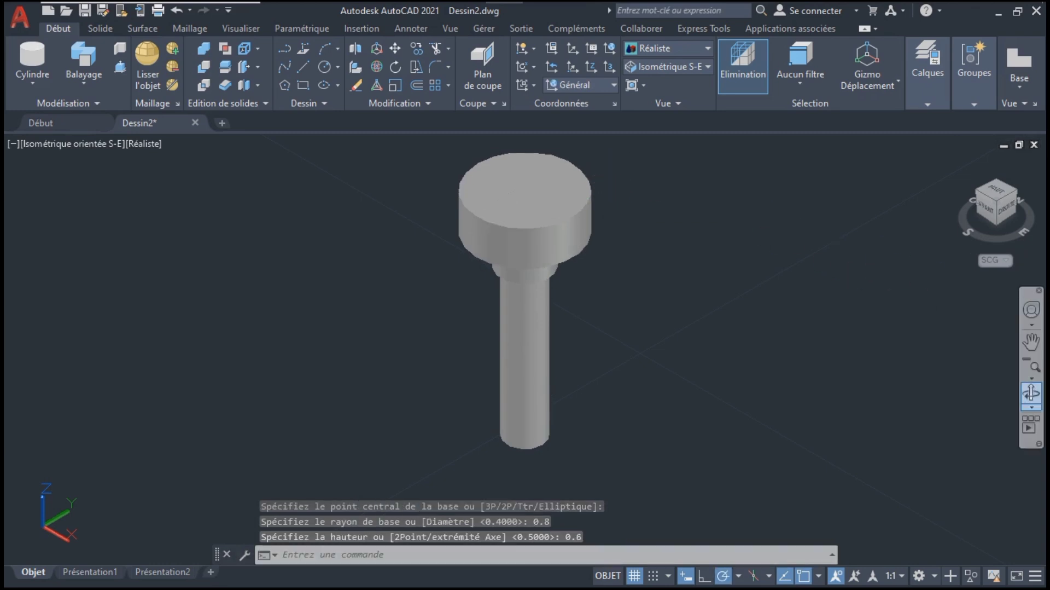
- Show the stacked cylinders in the front view and align the UCS with that view
left_click(1031, 392)
left_click_drag(542, 354, 582, 296)
key("Escape")
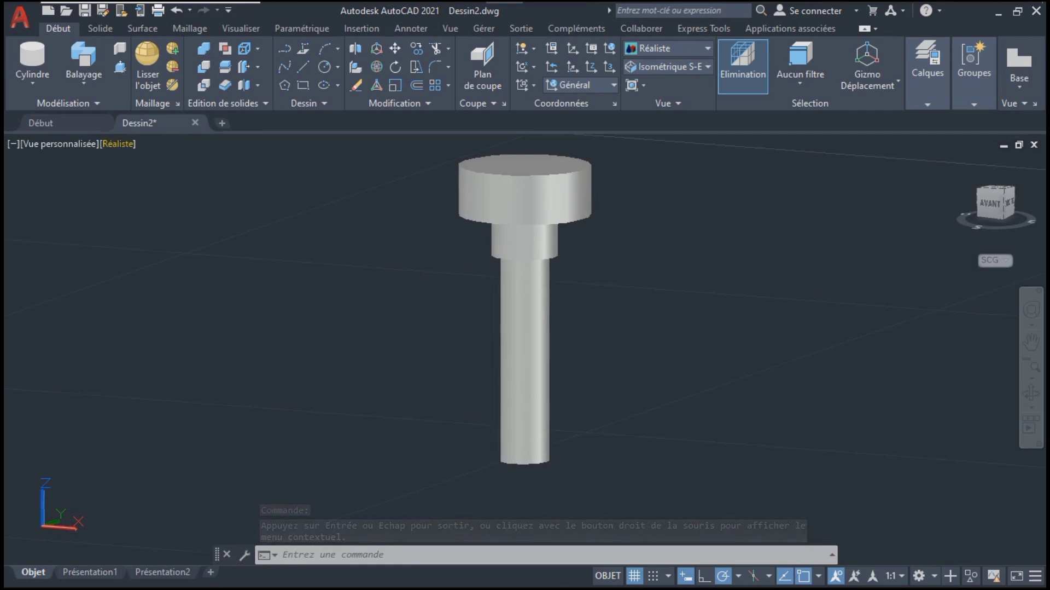
left_click(119, 144)
left_click(991, 203)
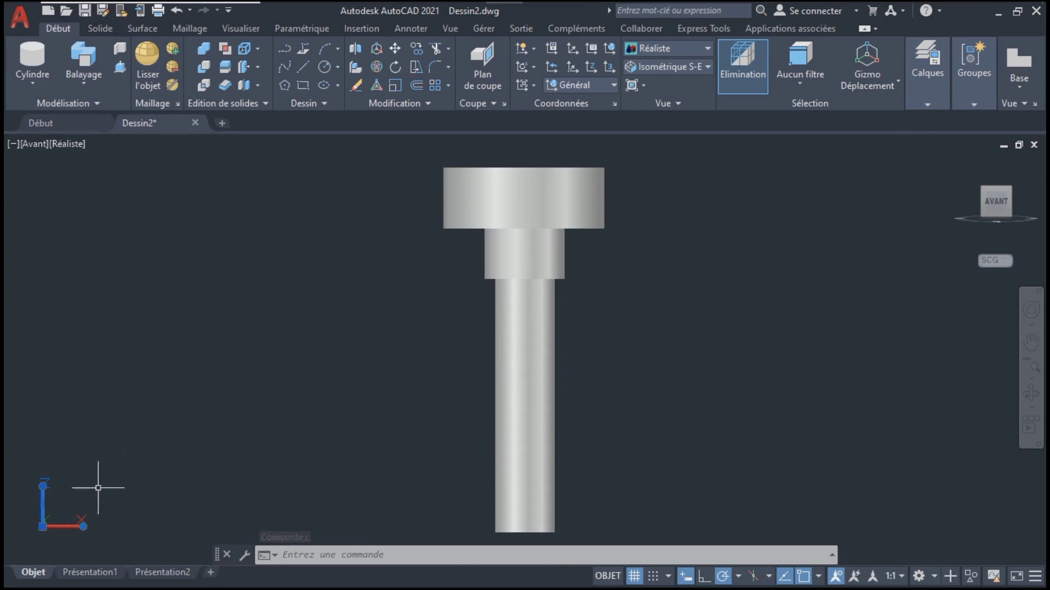
left_click(41, 530)
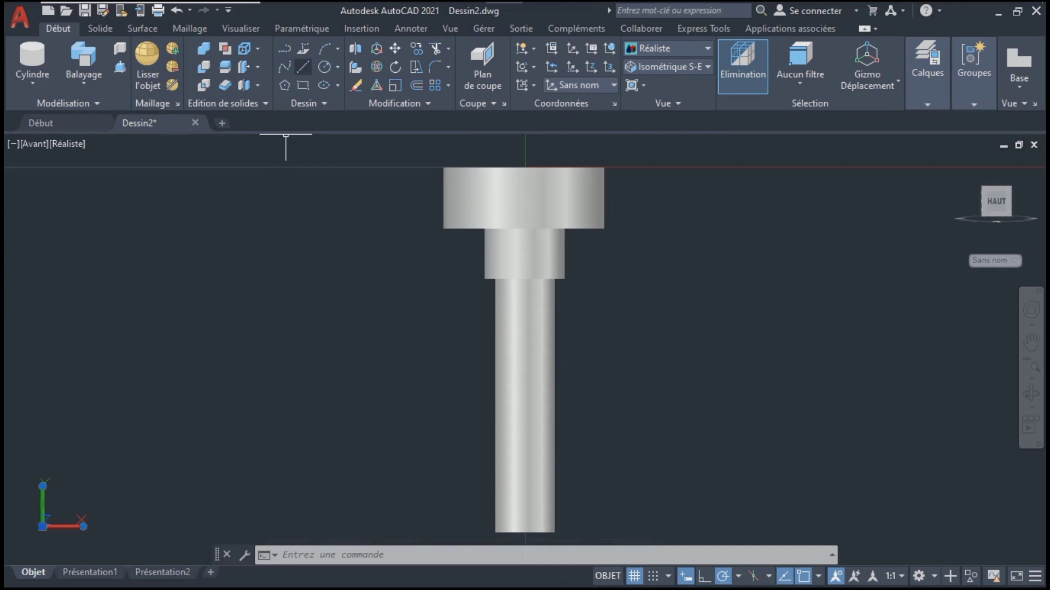
- Draw a vertical line 0.1 long in the free space beside the head and zoom to it
left_click(303, 66)
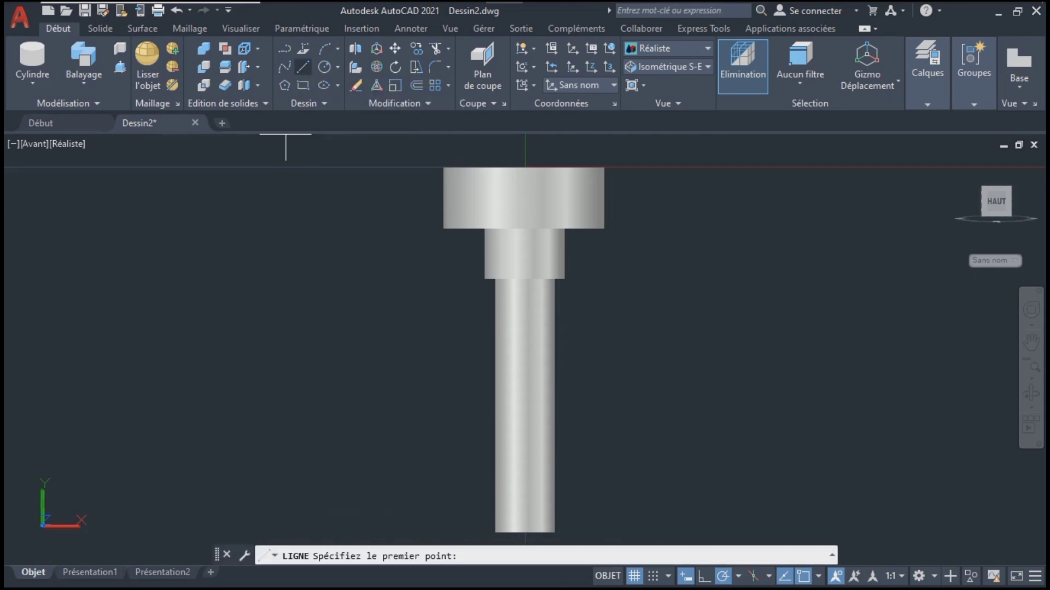
left_click(374, 219)
type("0.1")
key("Return")
key("Return")
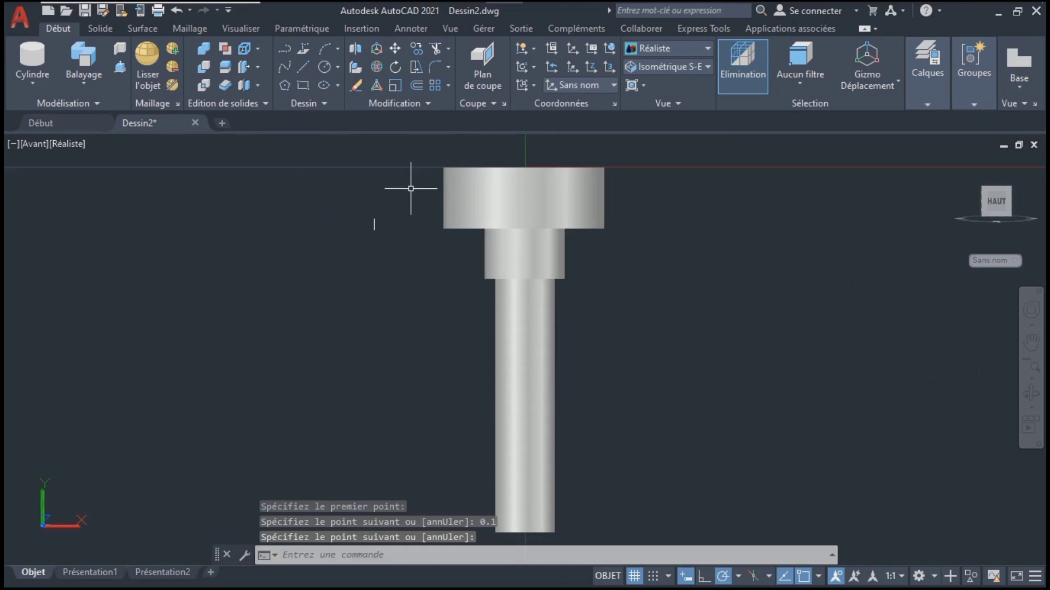
left_click(375, 221)
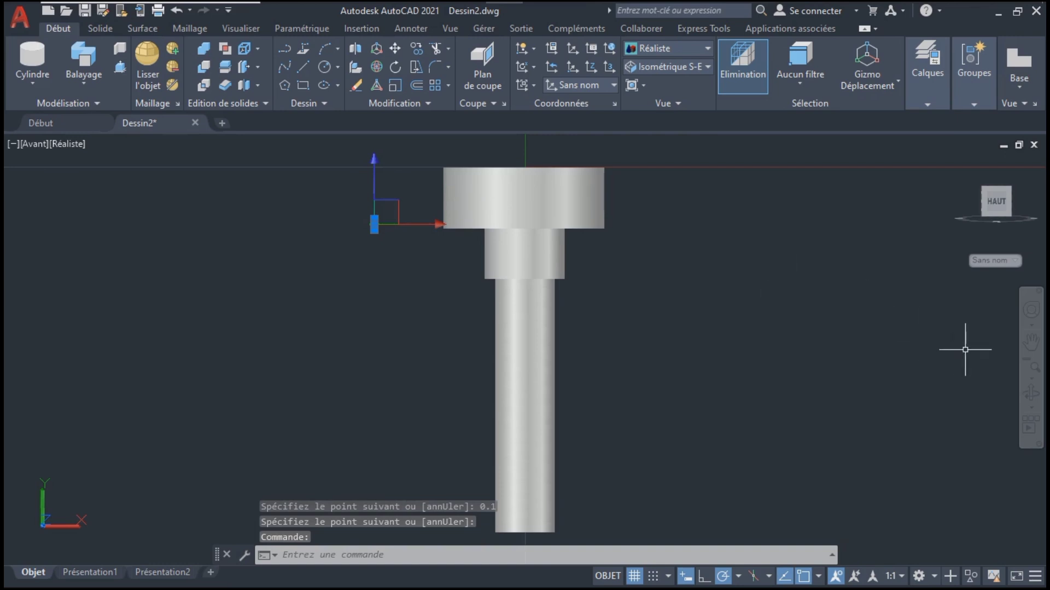
left_click(1032, 378)
left_click(991, 531)
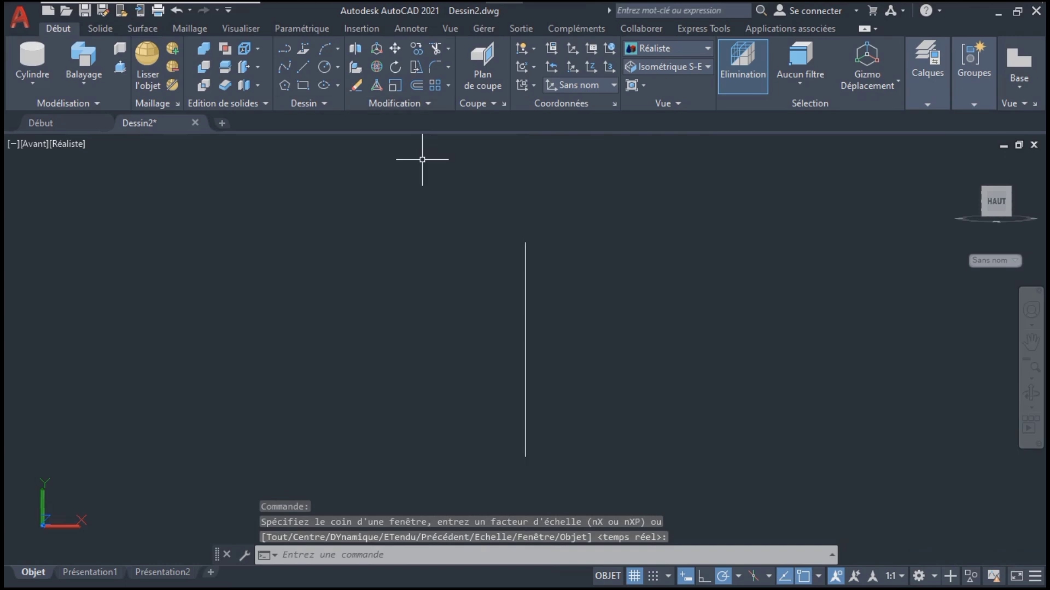
- Try to draw a horizontal line of length 1 from the vertical line's midpoint, and undo it
type("l")
key("Return")
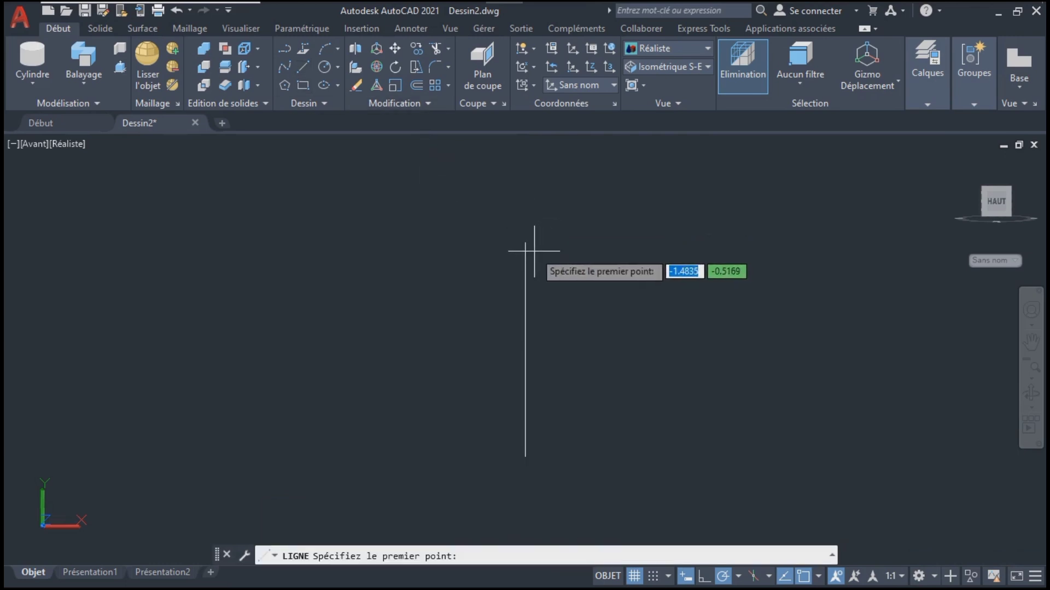
left_click(524, 346)
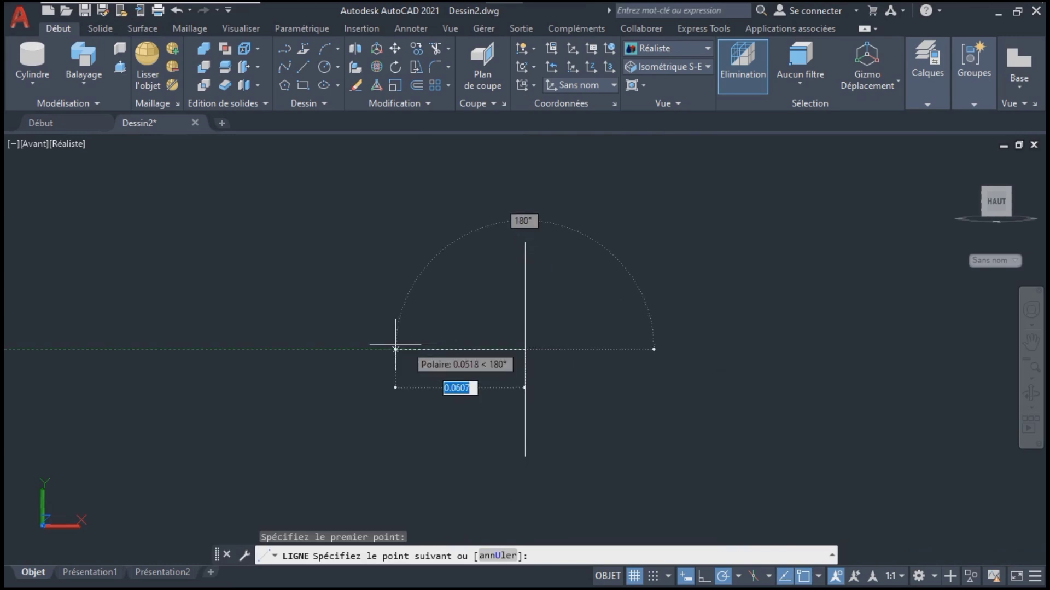
type("1")
key("Return")
key("Return")
key("ctrl+z")
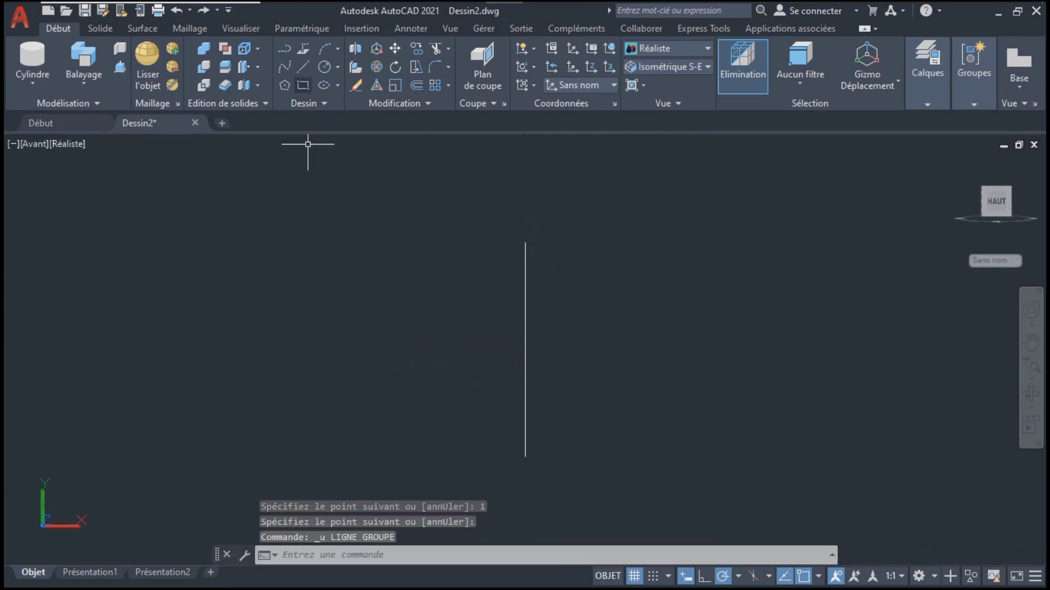
- Draw a horizontal line 0.1 long from the vertical line's midpoint, pointing away from the cylinders
type("rec")
key("Return")
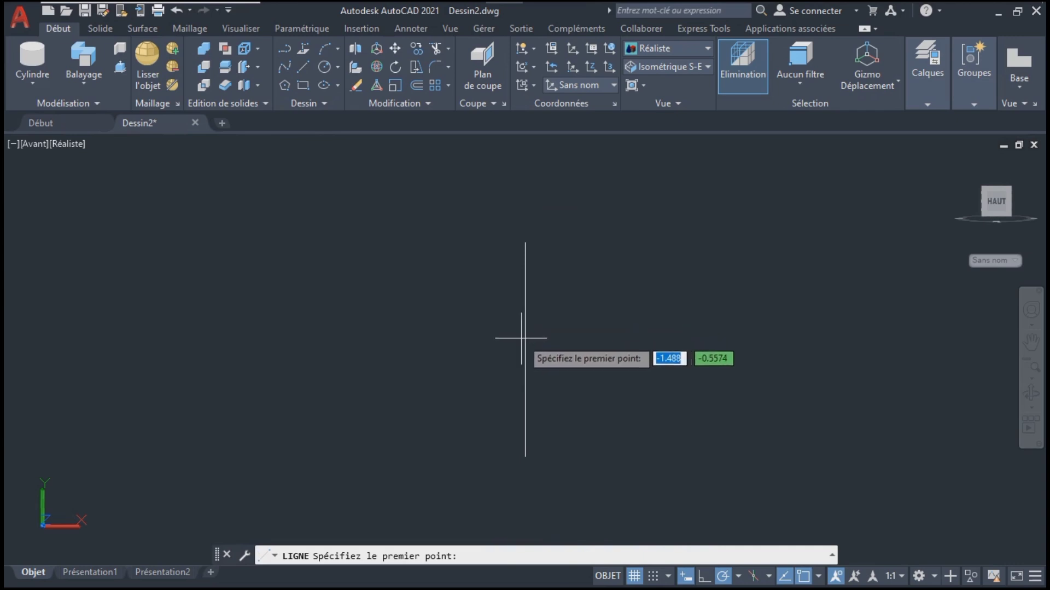
left_click(525, 347)
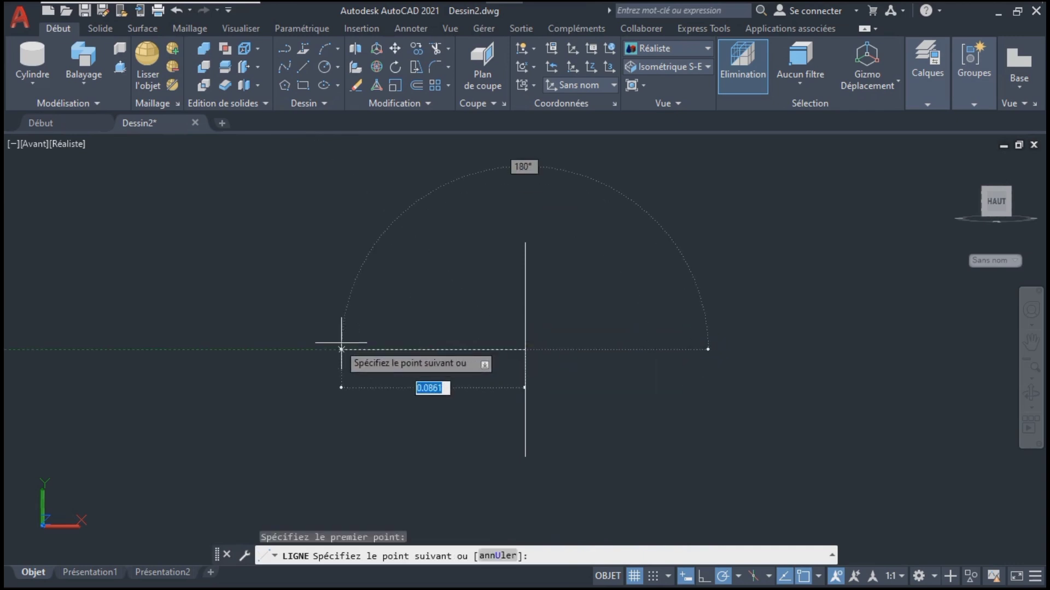
type("0.")
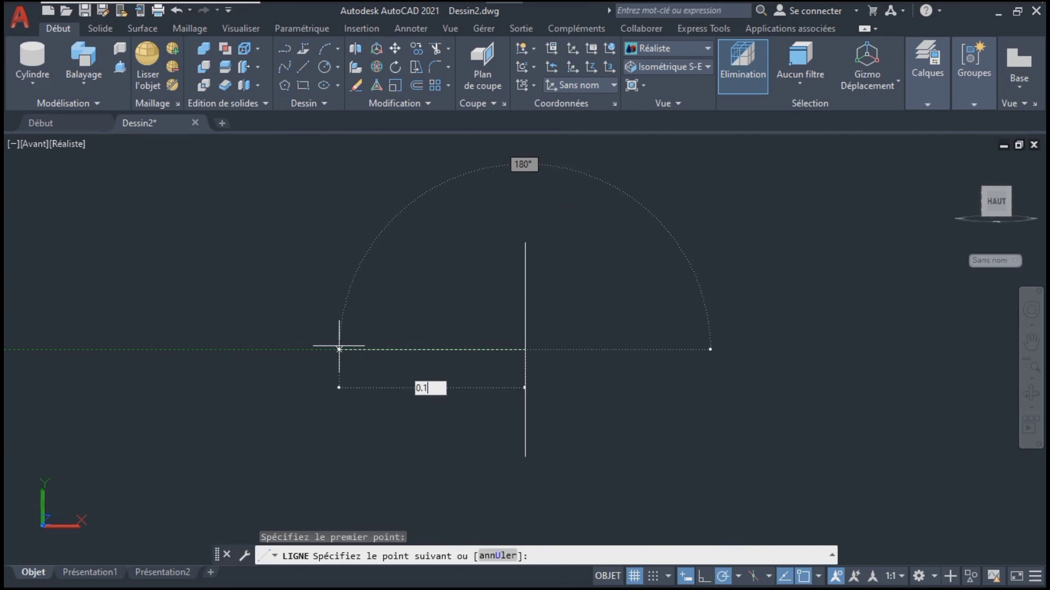
type("1")
key("Return")
key("Return")
- Complete a triangle with two lines joining the horizontal line's free end to the upper and lower ends of the vertical line
key("Return")
left_click(526, 242)
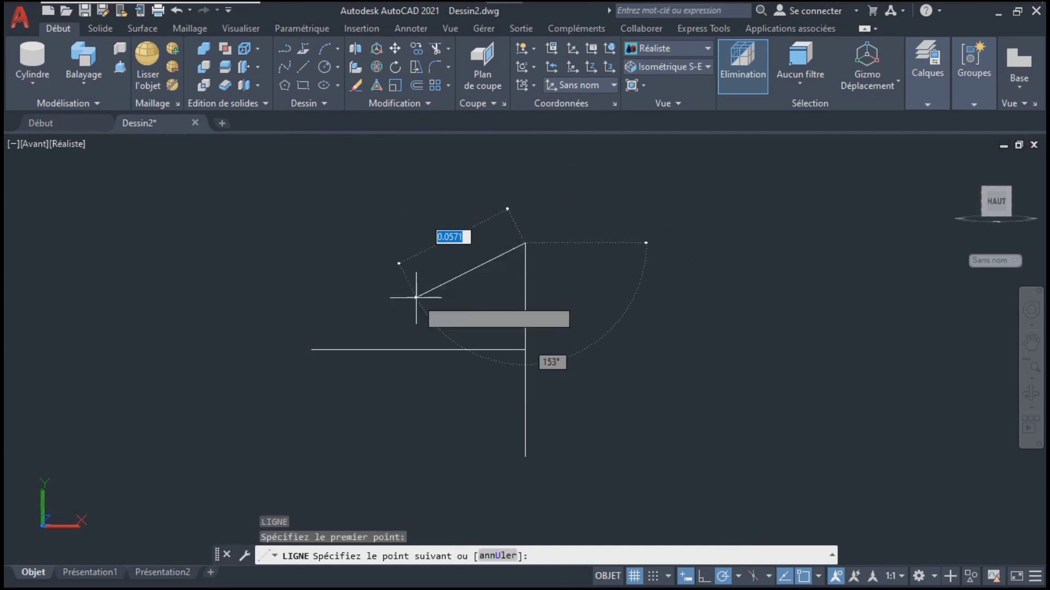
left_click(312, 349)
key("Return")
key("Return")
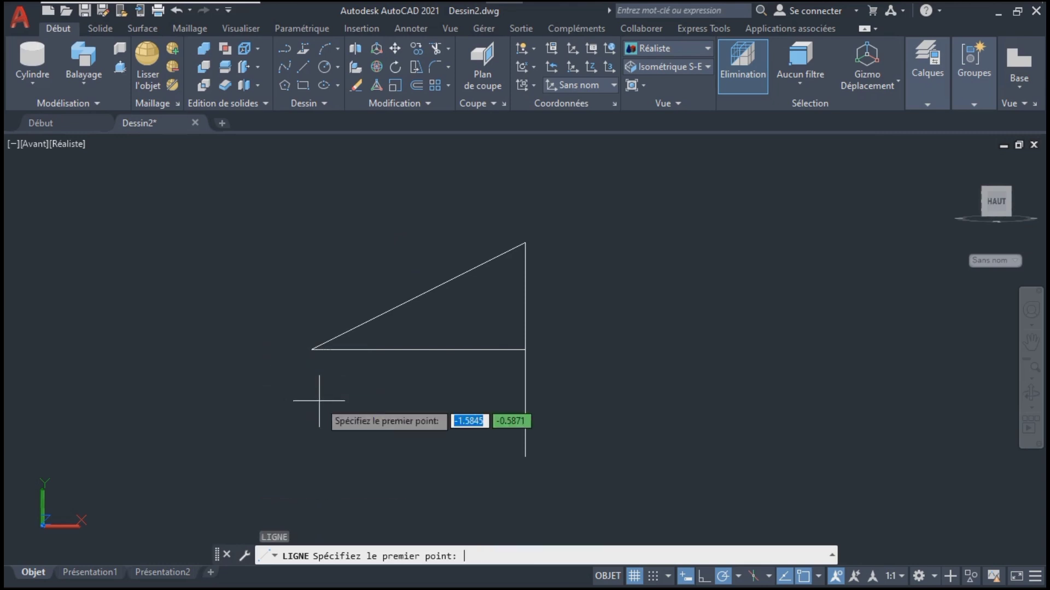
left_click(312, 349)
left_click(525, 456)
key("Return")
- Erase the horizontal line running through the middle of the triangle
left_click(355, 85)
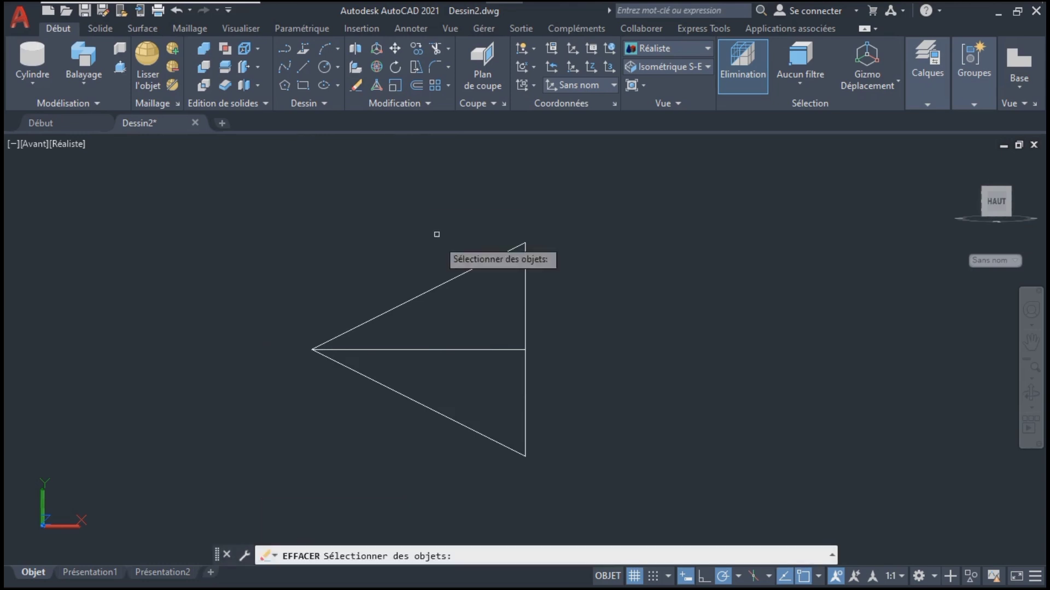
left_click(428, 348)
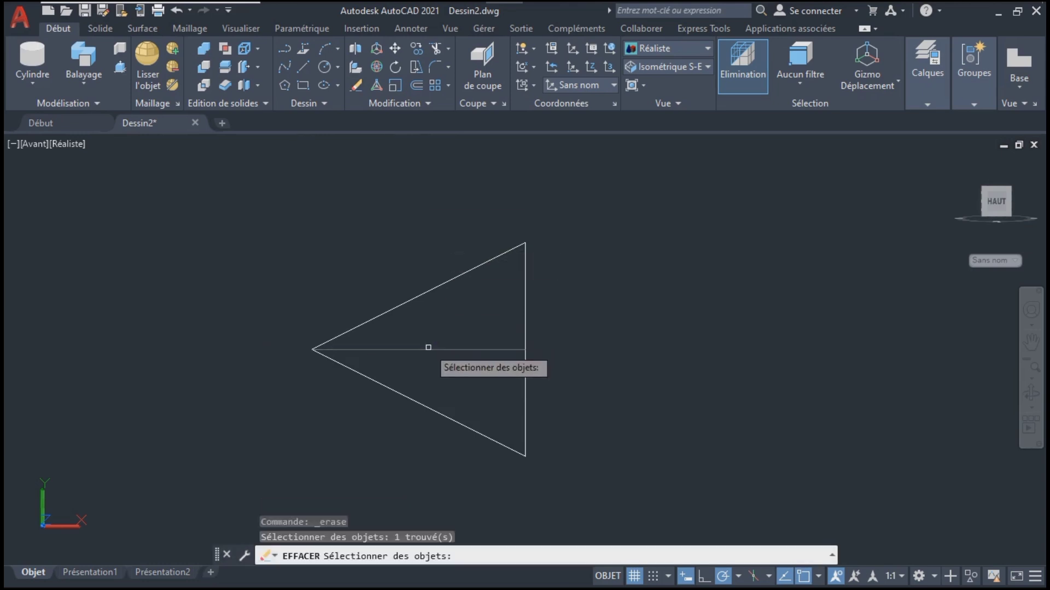
key("Return")
- Join the three sides of the triangle into a single polyline
left_click(291, 223)
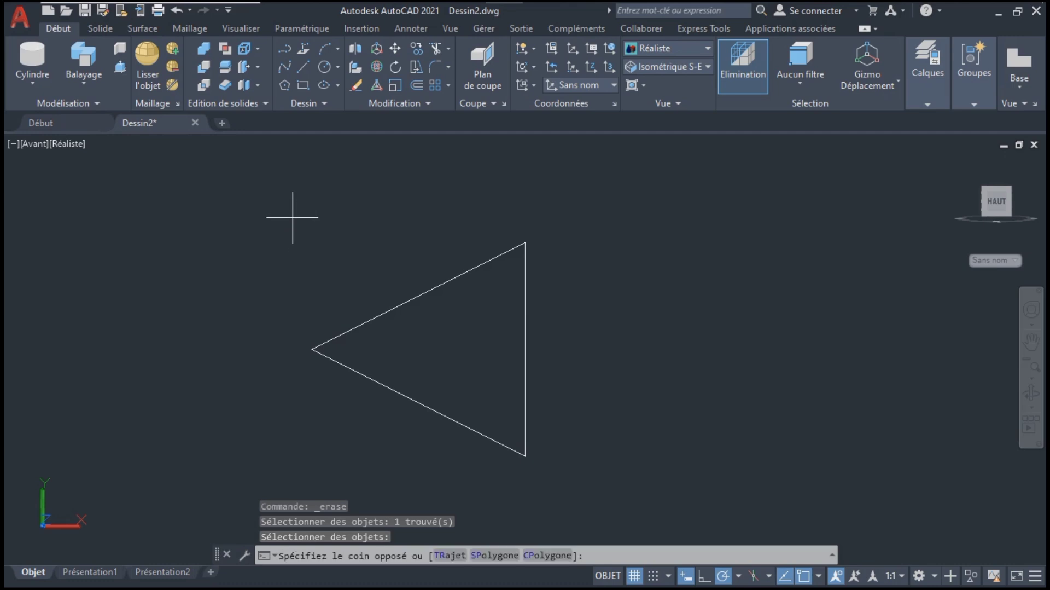
left_click(616, 483)
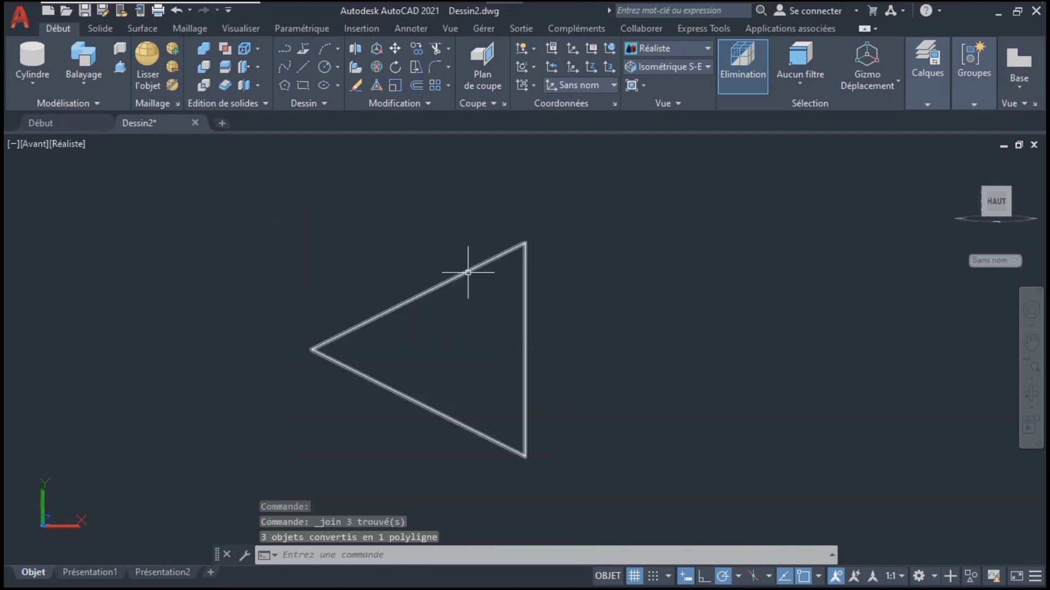
left_click(467, 272)
key("Escape")
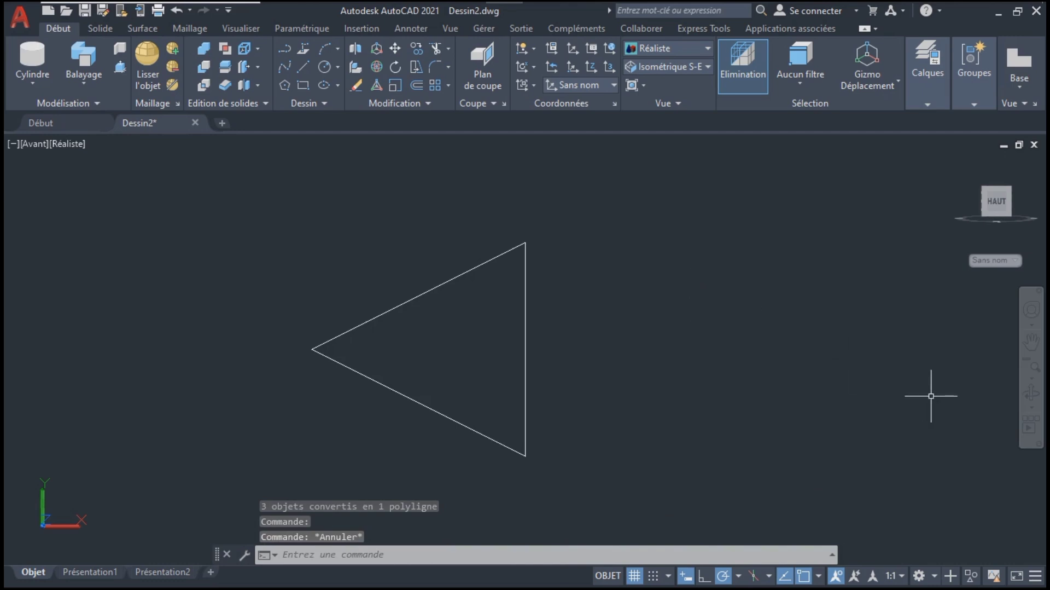
- Move the triangle by the midpoint of its vertical side to the lower left corner of the screw shank
left_click(1032, 365)
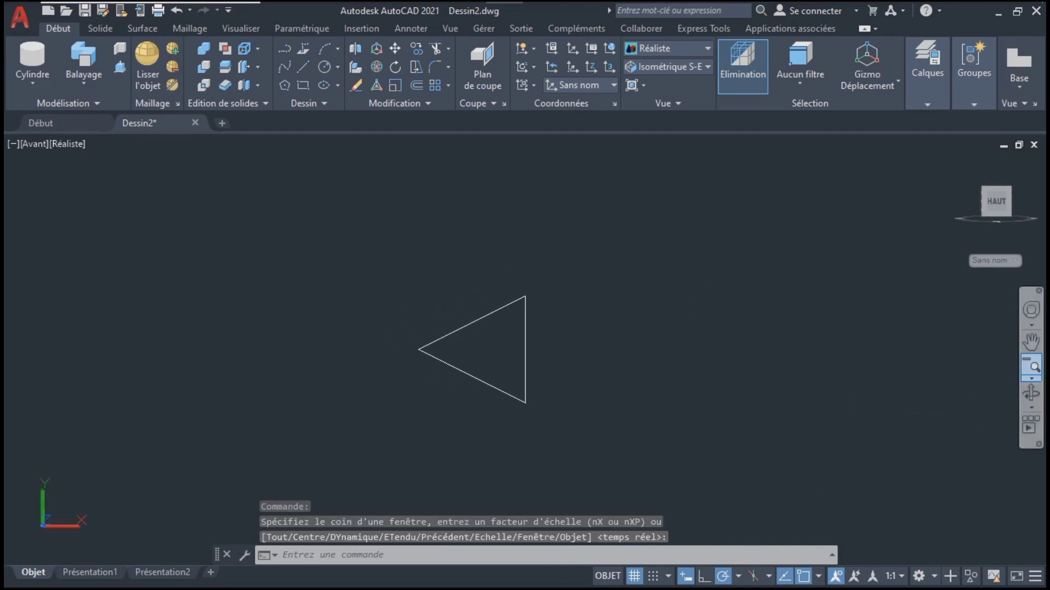
left_click(1032, 366)
left_click(1032, 341)
left_click_drag(785, 321, 497, 216)
key("Escape")
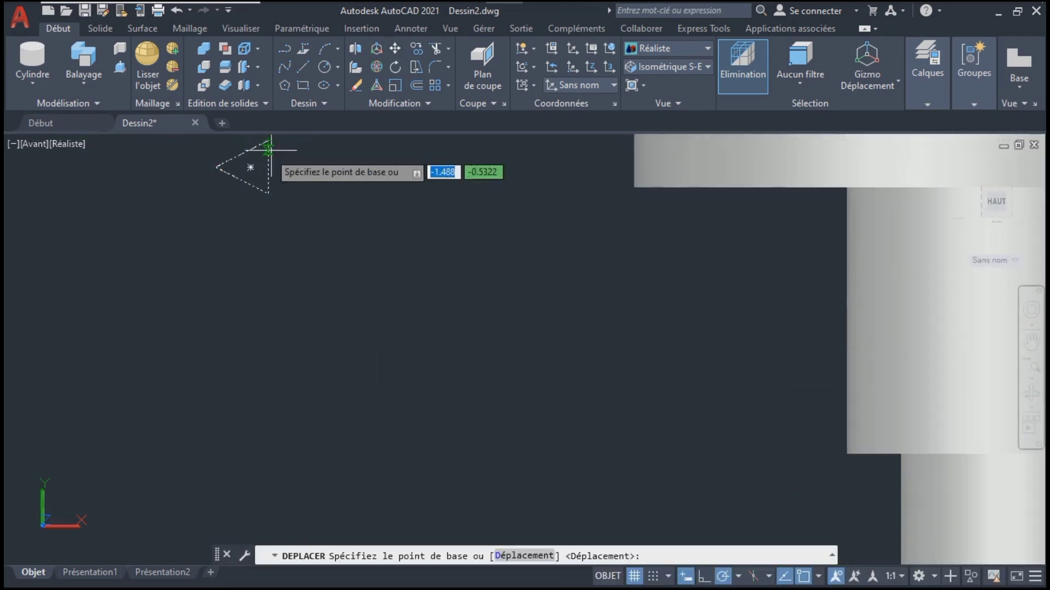
left_click(268, 166)
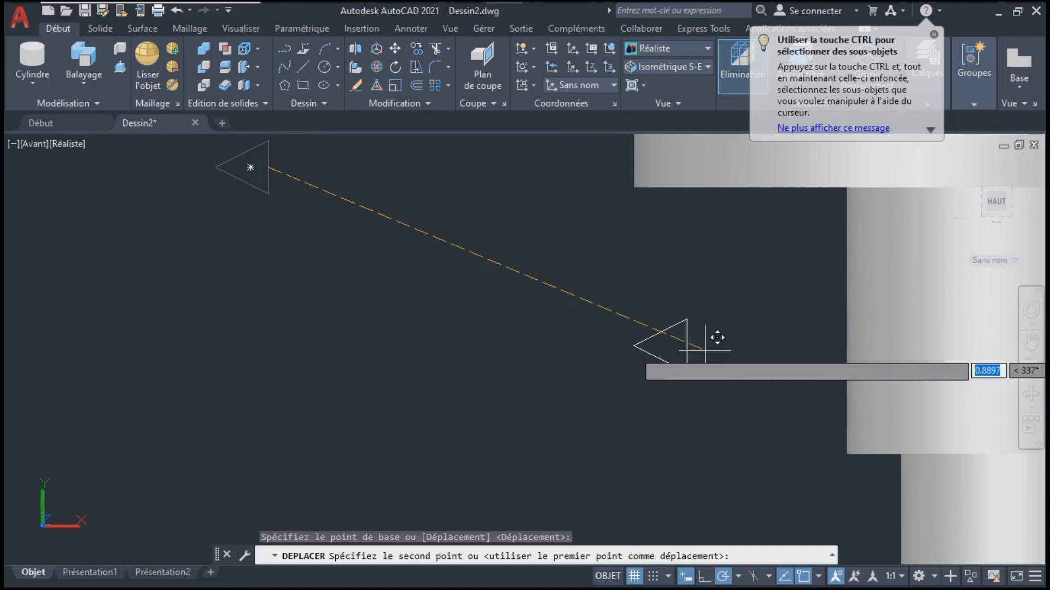
left_click(1031, 341)
left_click_drag(943, 508, 591, 186)
left_click_drag(593, 440, 555, 243)
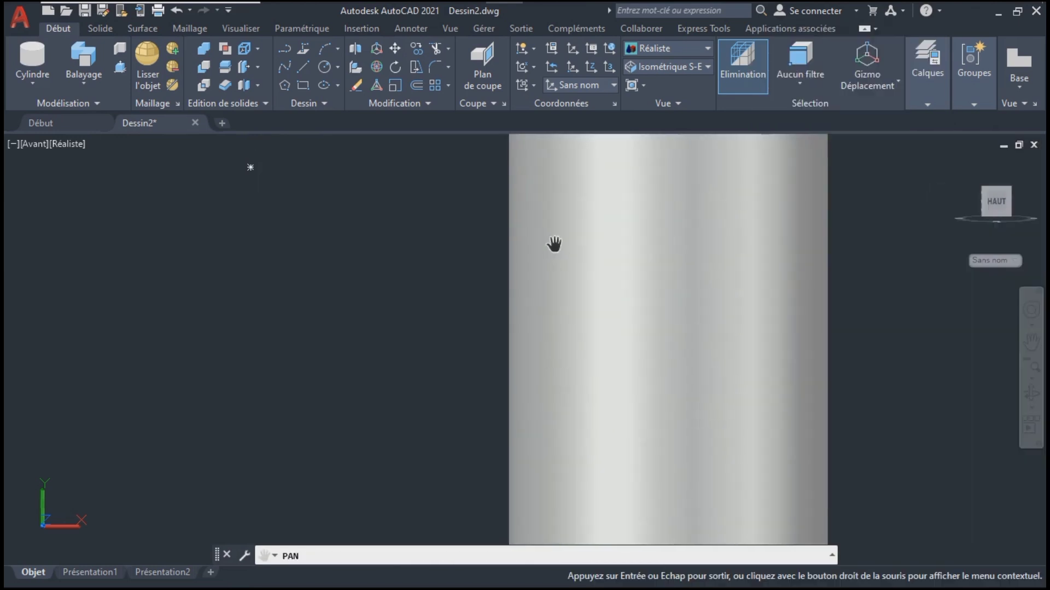
left_click_drag(572, 428, 619, 183)
left_click_drag(590, 395, 564, 351)
key("Escape")
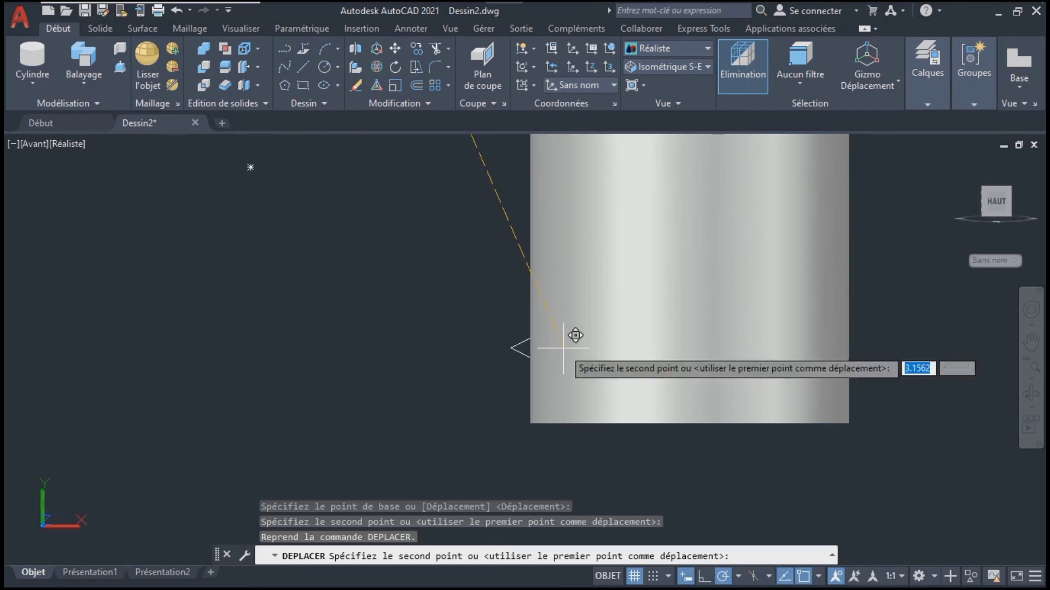
left_click(530, 419)
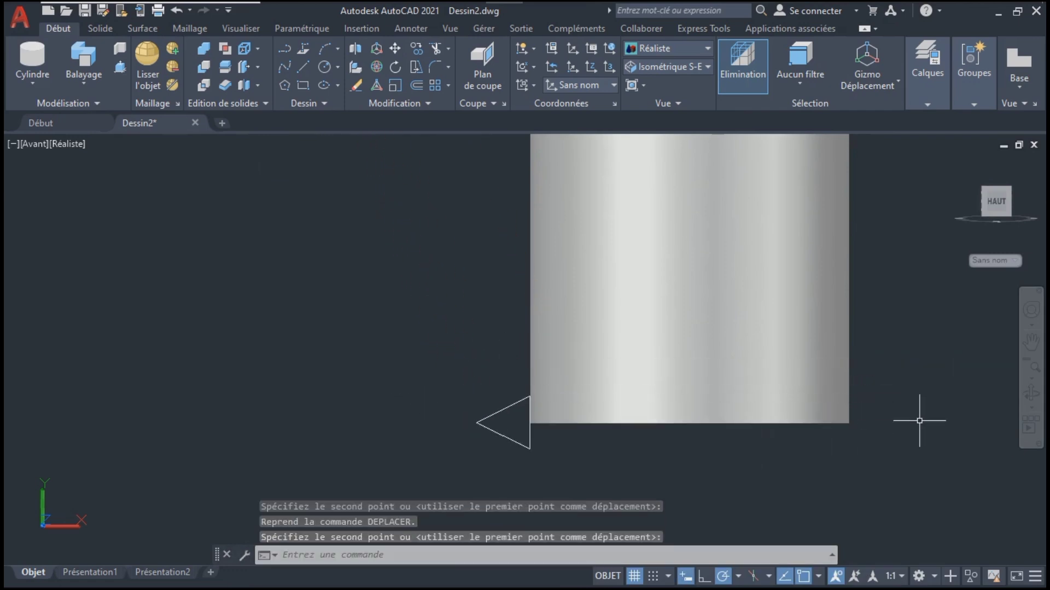
- Switch the model's visual style to Filaire 2D so the shank and triangle are shown as wireframe
left_click(1031, 393)
left_click_drag(765, 318, 709, 356)
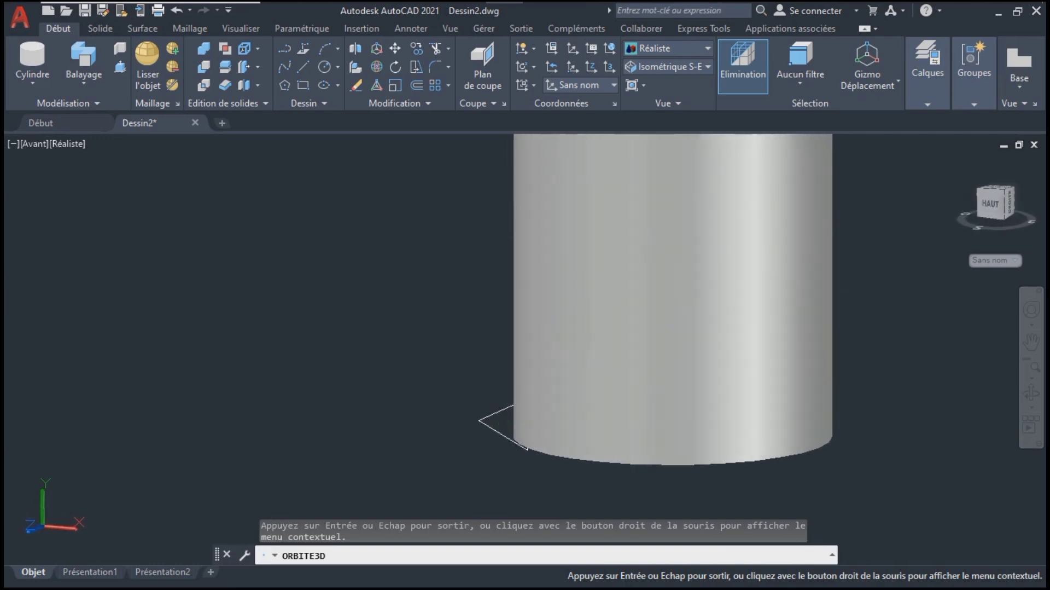
key("Return")
left_click(129, 144)
left_click(139, 181)
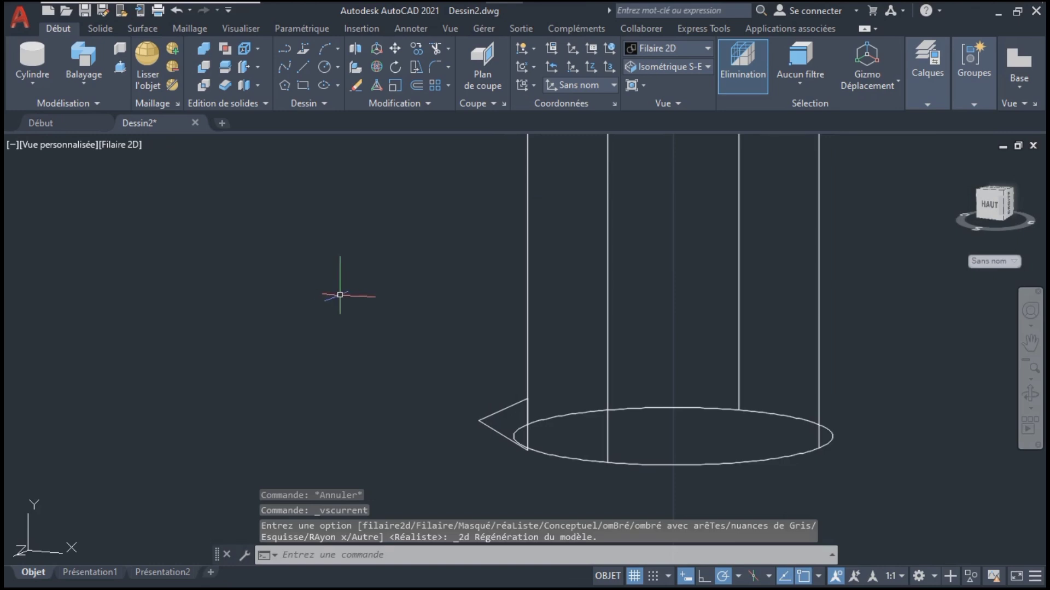
left_click(1031, 393)
left_click_drag(499, 422, 503, 422)
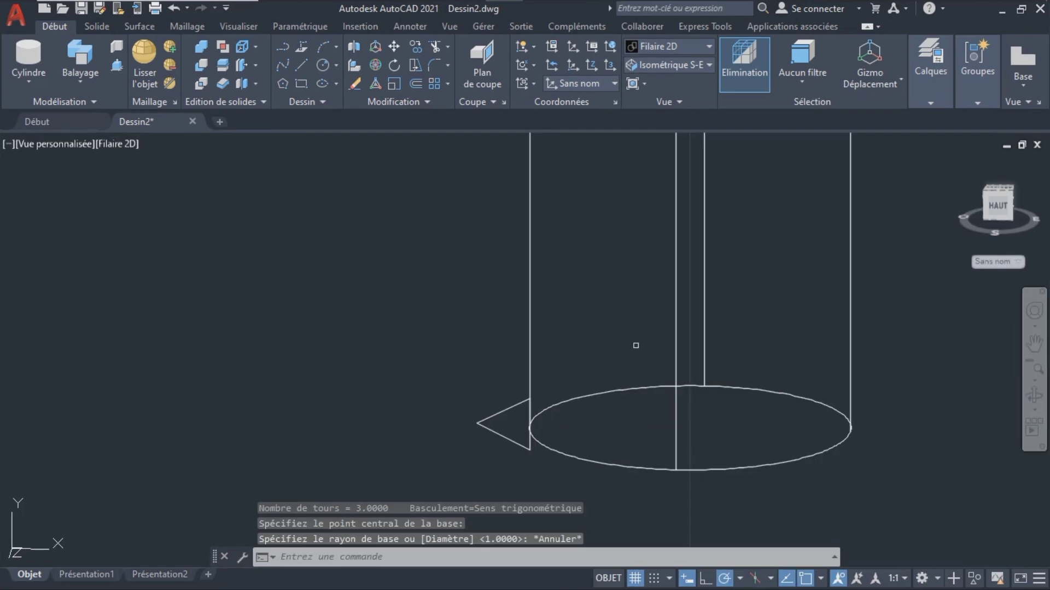
middle_click_drag(696, 396, 573, 370)
key("Escape")
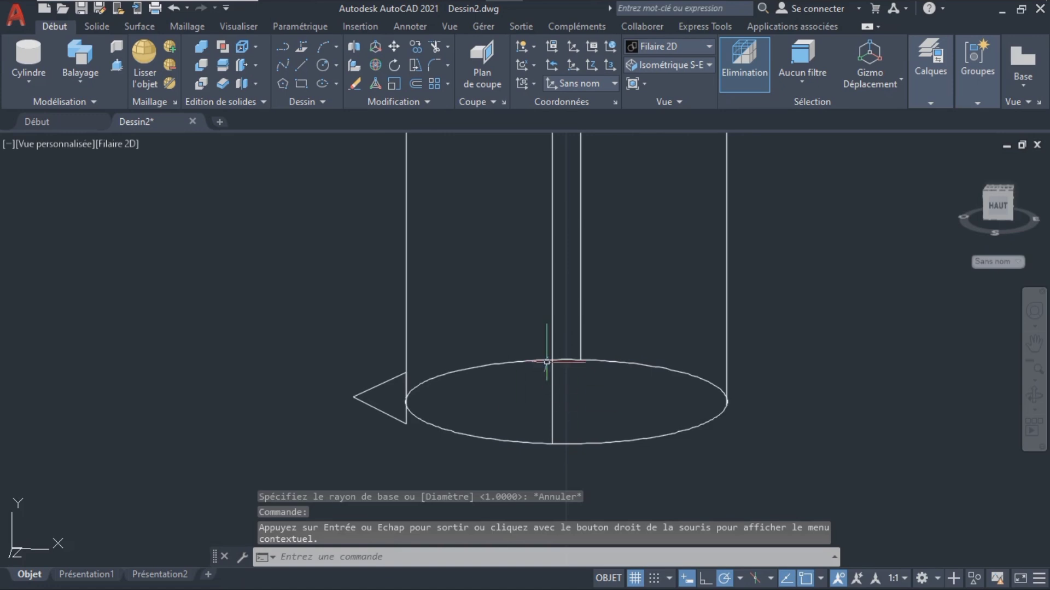
key("Return")
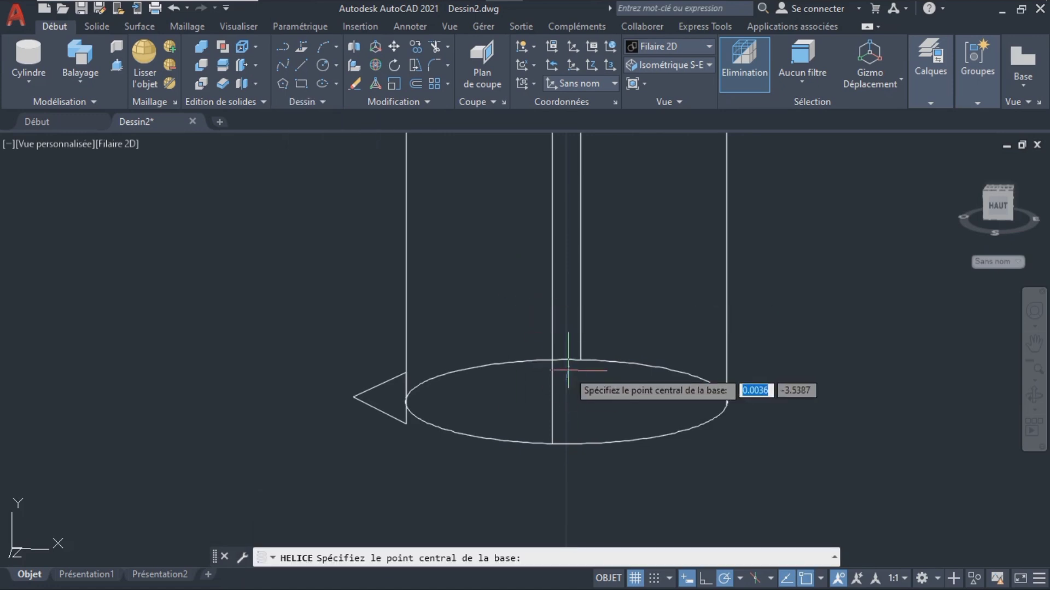
left_click(566, 401)
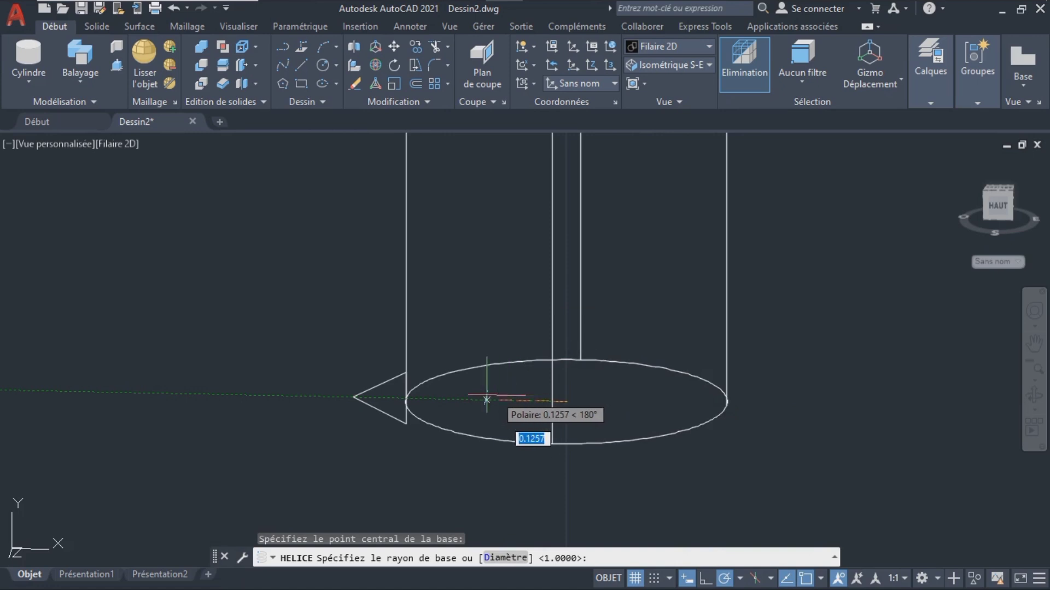
key("Escape")
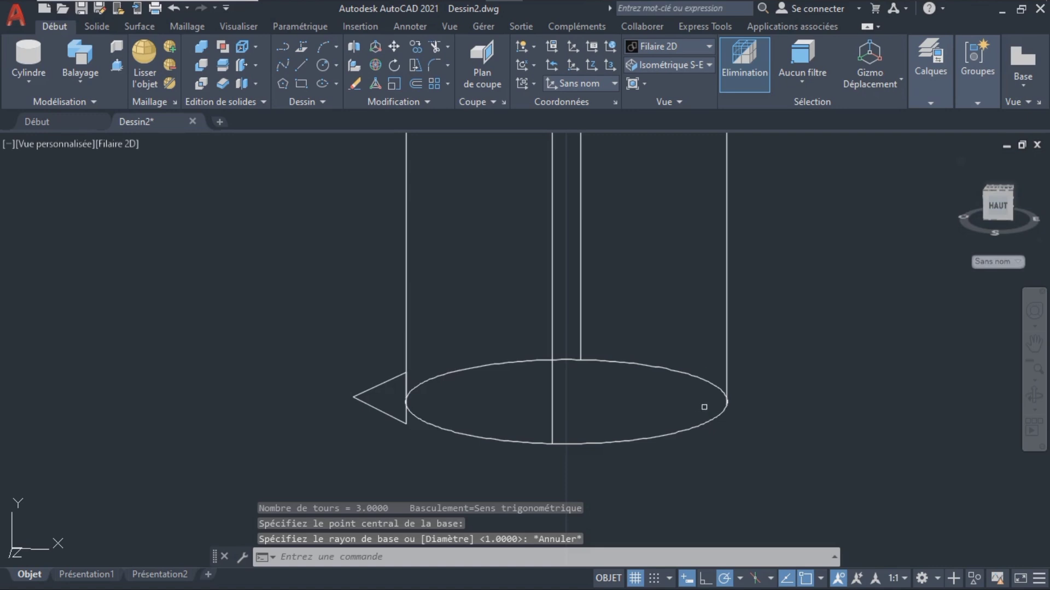
- Try to draw a helix centred on the shank's lower end with the coordinate system set to Arrière
left_click(1035, 395)
mouse_move(810, 355)
left_mouse_down()
mouse_move(801, 349)
mouse_move(802, 363)
left_mouse_up()
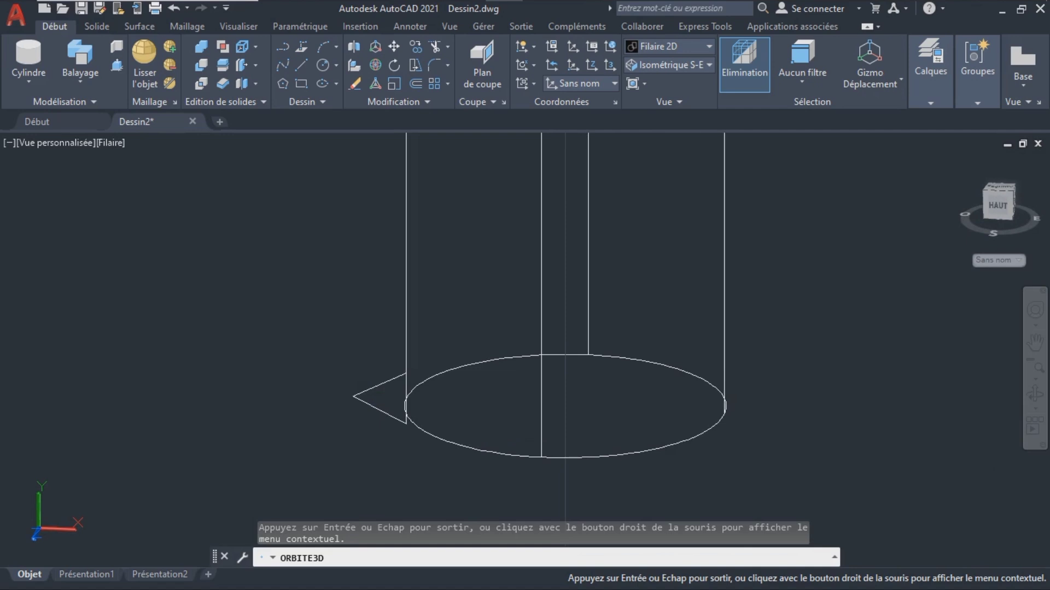
key("Escape")
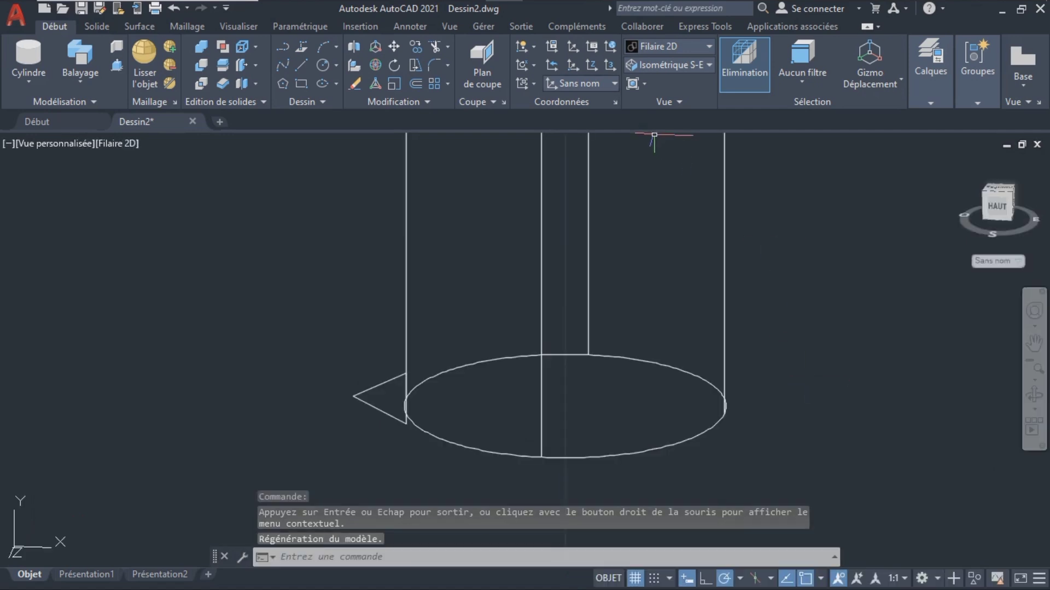
left_click(615, 83)
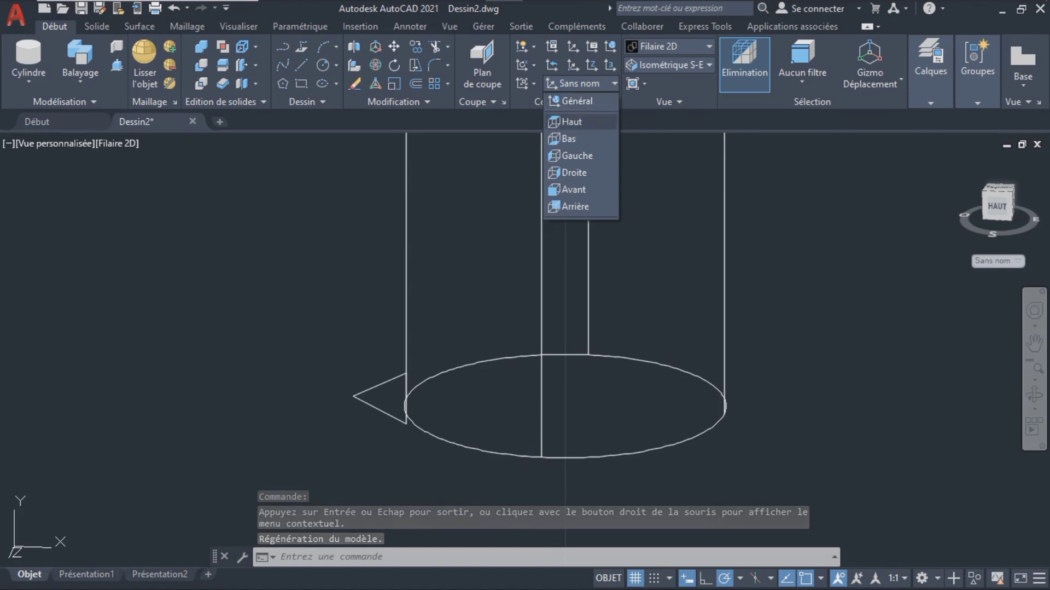
left_click(575, 206)
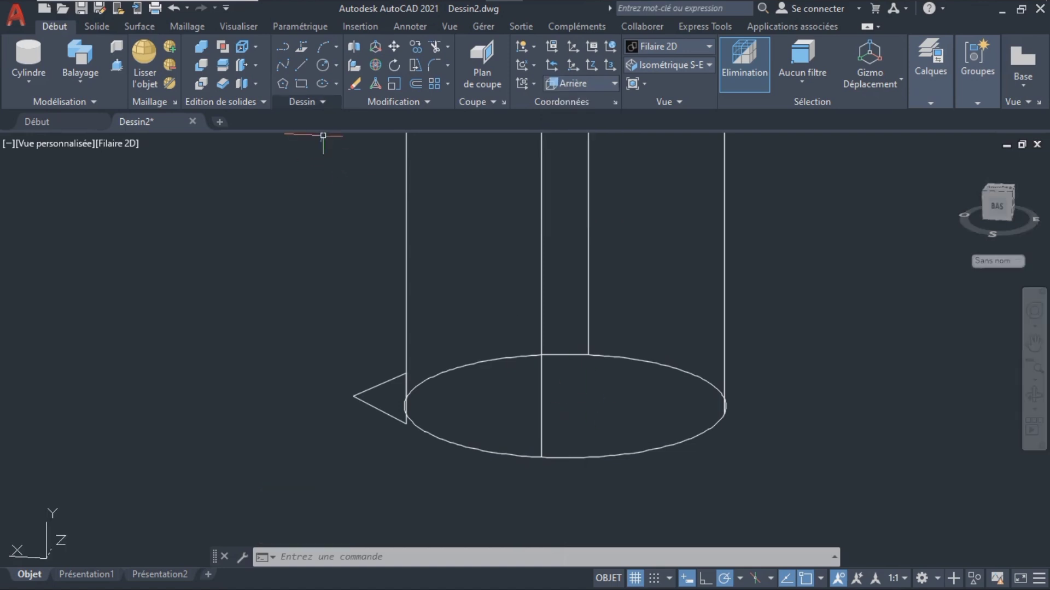
left_click(322, 102)
left_click(281, 120)
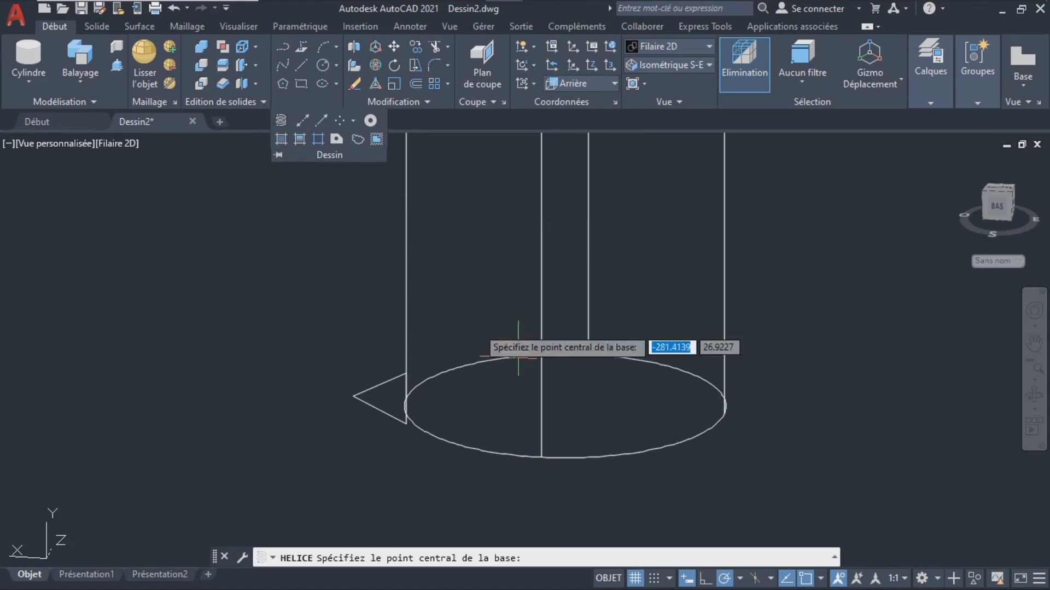
left_click(565, 405)
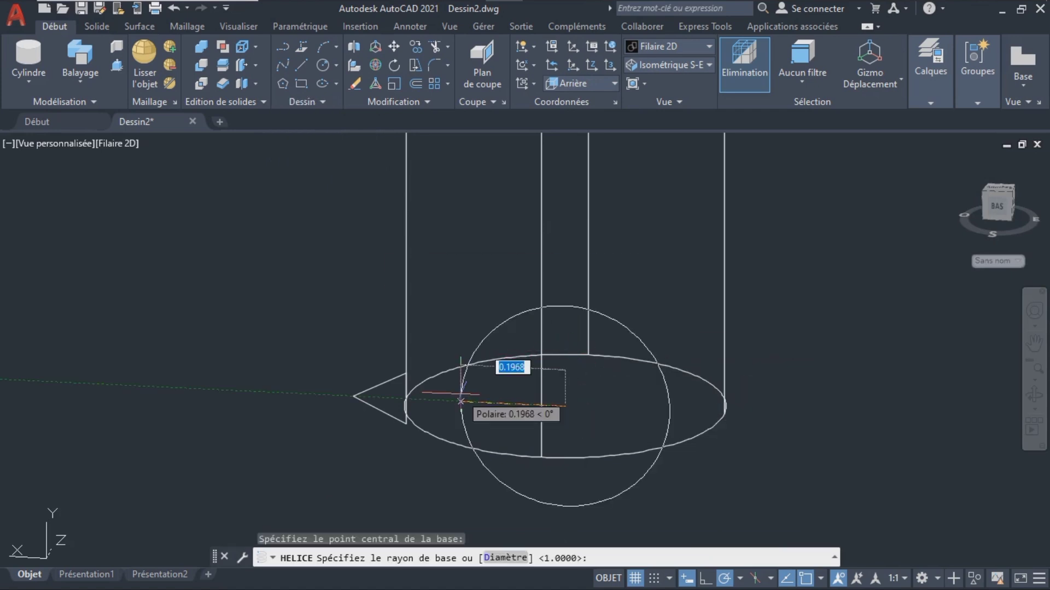
key("Escape")
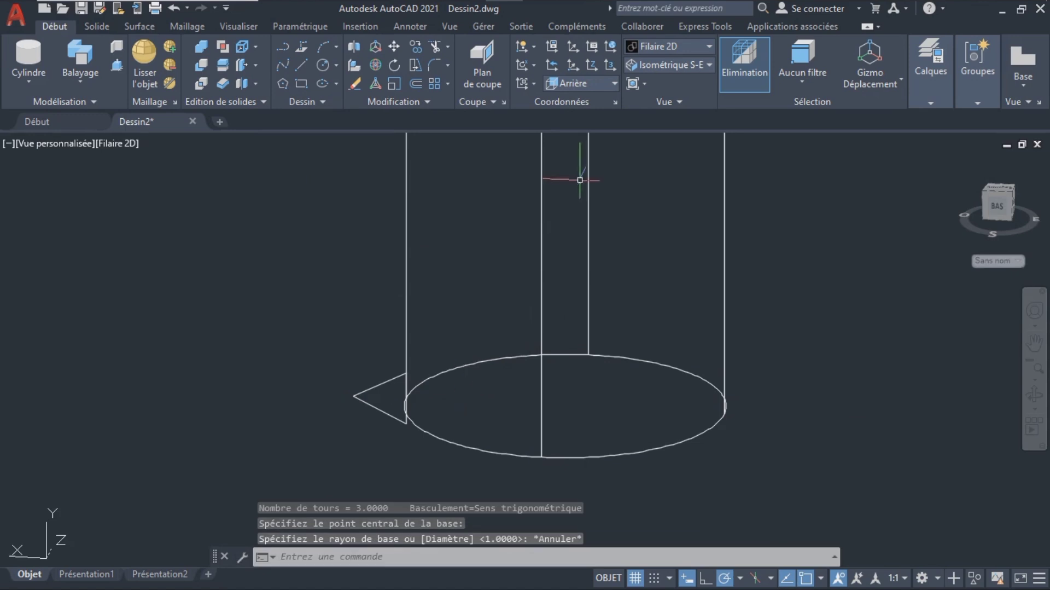
- In the Haut coordinate system, draw a helix from the shank's base centre to its top, 2.5 high, with both radii reaching the triangle's centre
left_click(580, 83)
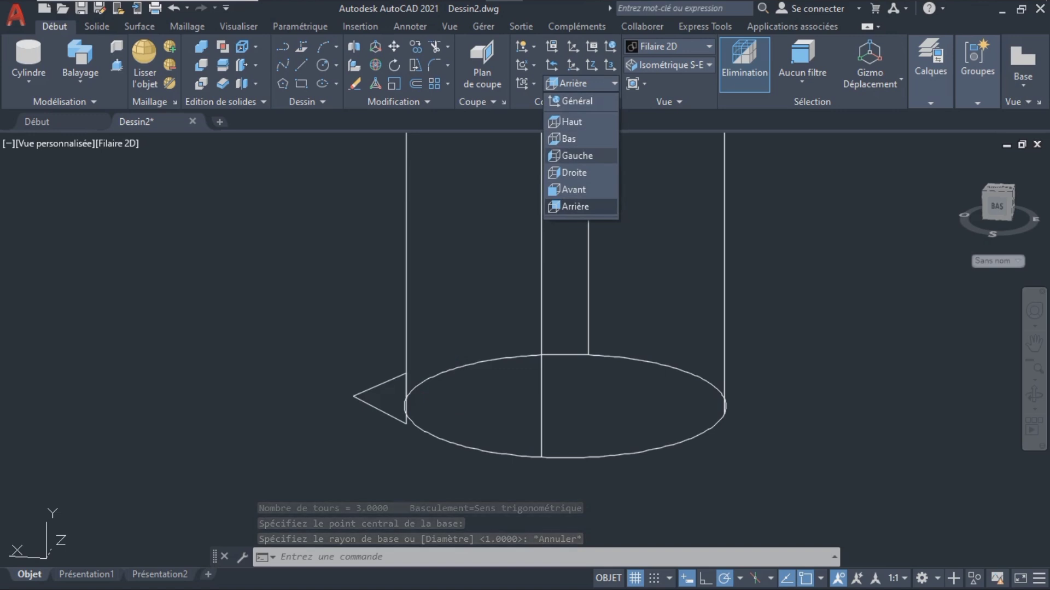
left_click(571, 122)
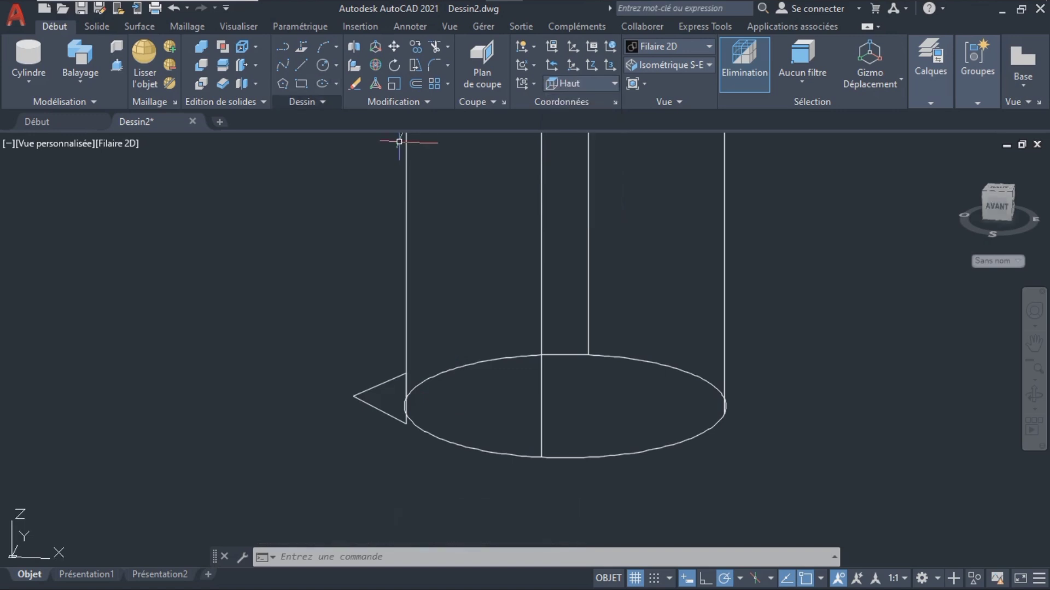
left_click(302, 102)
left_click(281, 120)
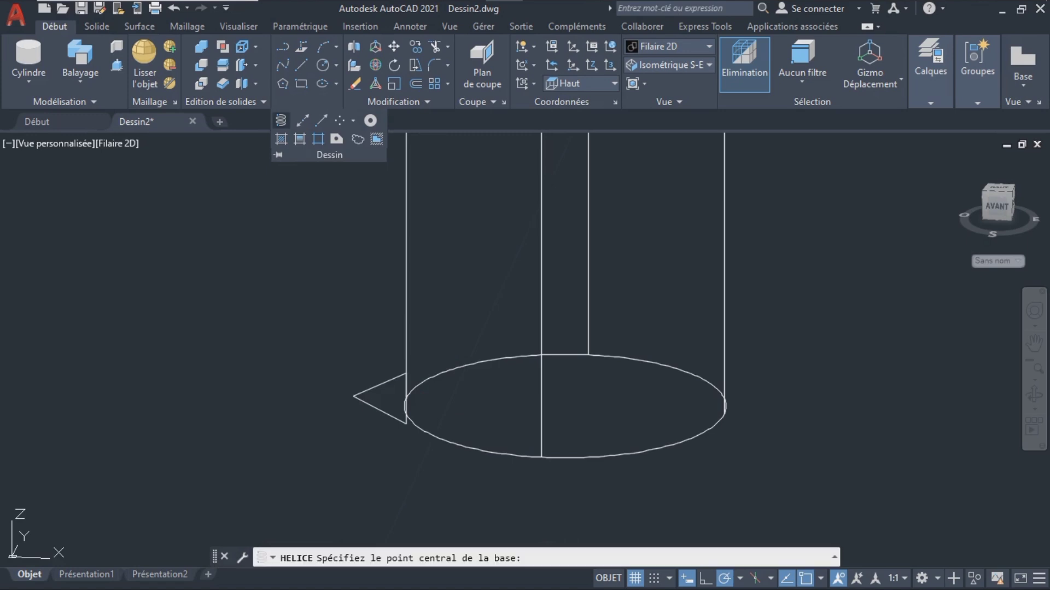
left_click(566, 406)
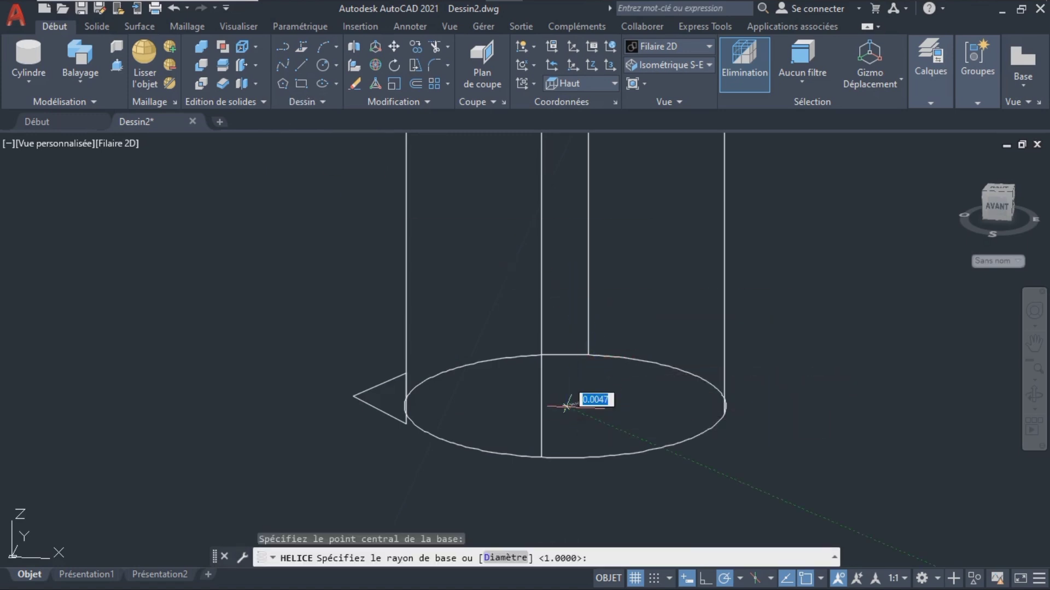
left_click(389, 397)
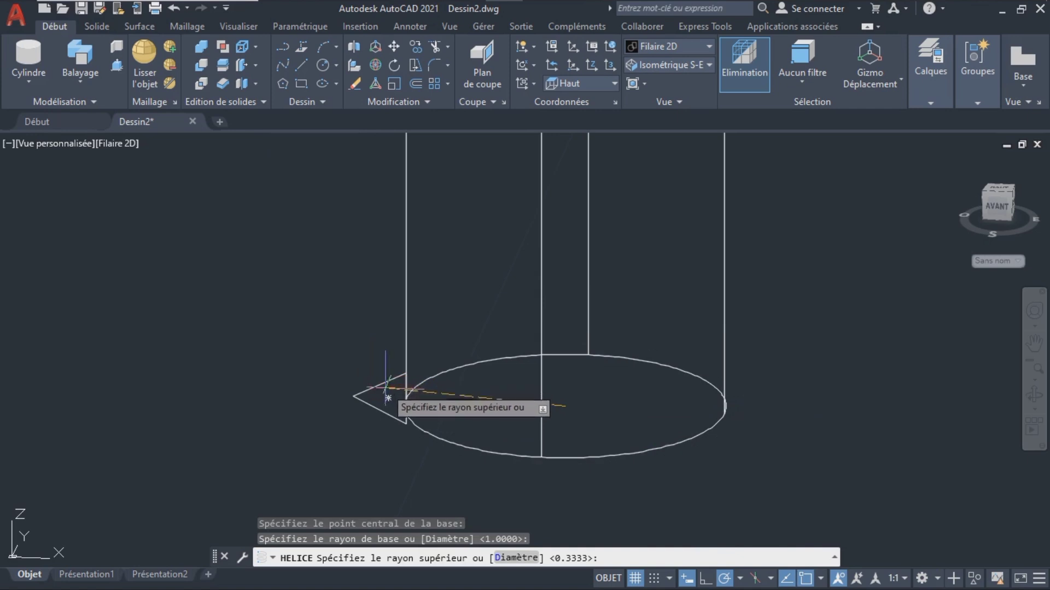
left_click(388, 397)
middle_click_drag(648, 144, 648, 449)
middle_click_drag(606, 225, 594, 426)
middle_click_drag(582, 246, 598, 378)
key("Escape")
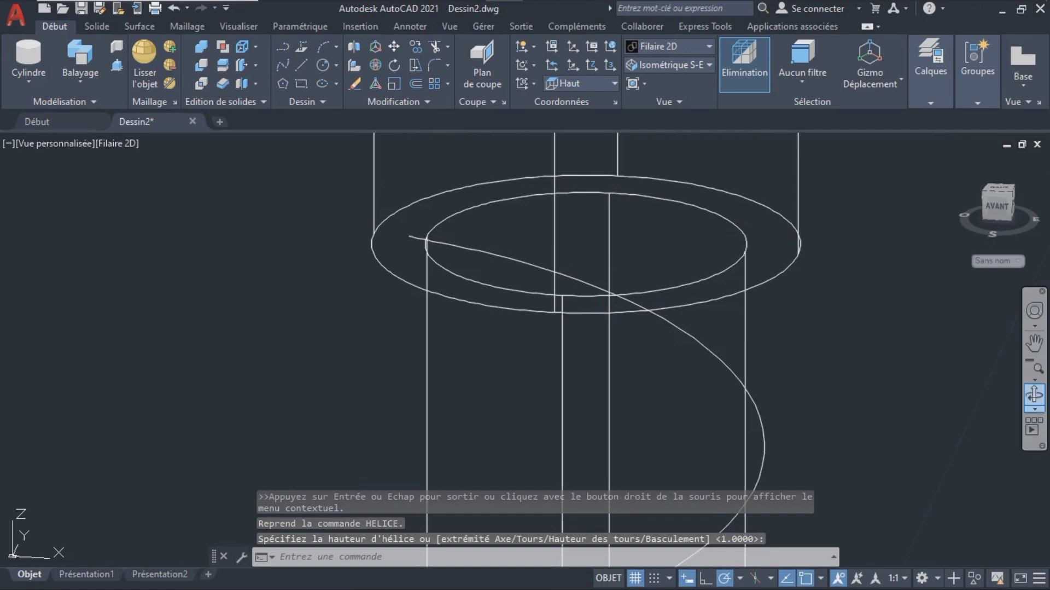
- Set the helix around the shank to 24.5 turns in its properties
left_click(1034, 366)
left_click(1035, 380)
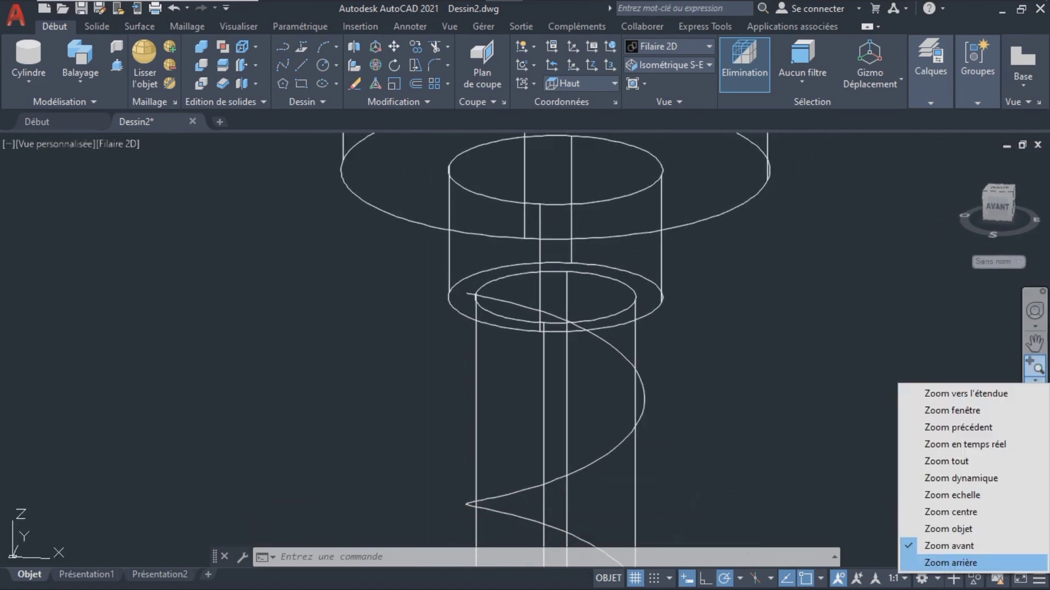
left_click(951, 562)
middle_click_drag(563, 446, 546, 309)
left_click(543, 309)
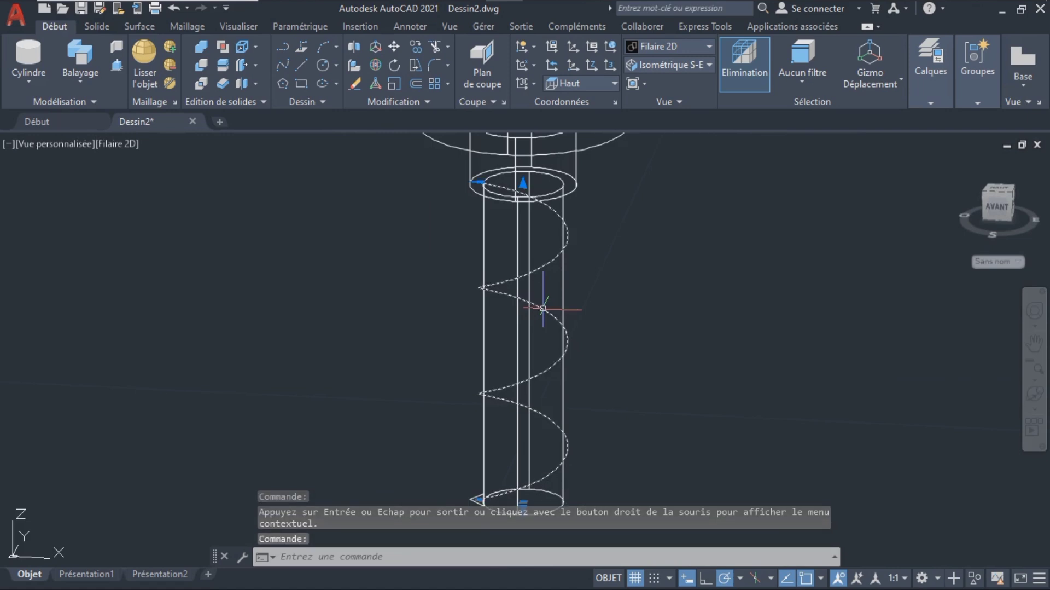
right_click(543, 309)
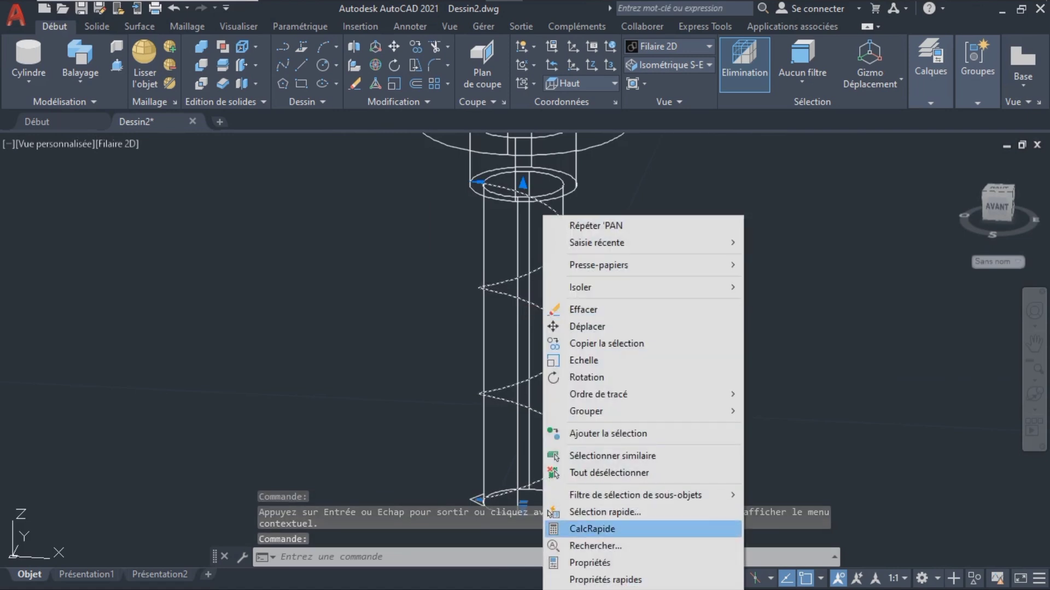
left_click(591, 562)
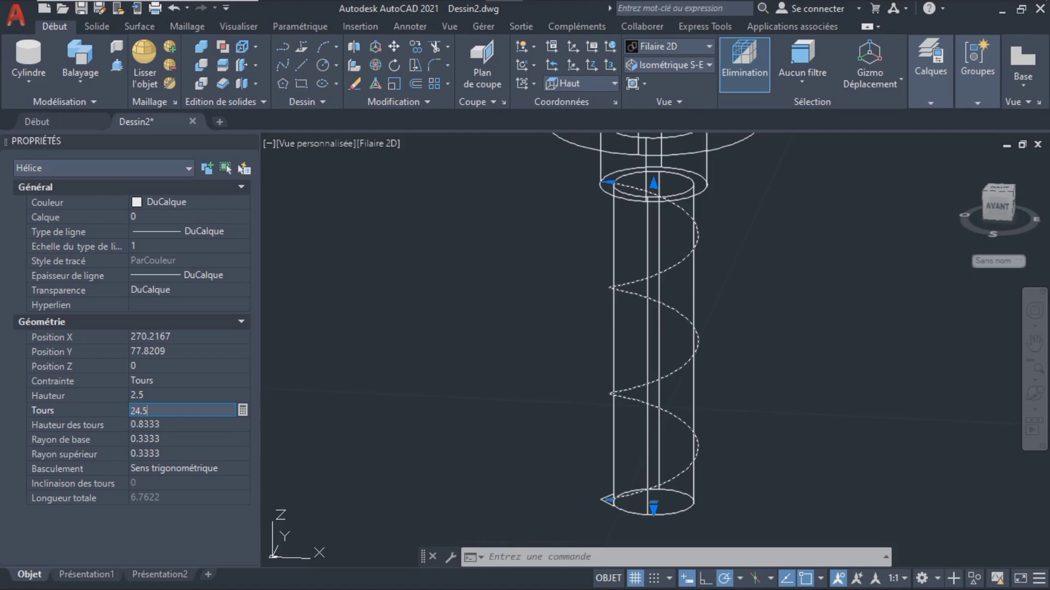
left_click(352, 363)
key("Escape")
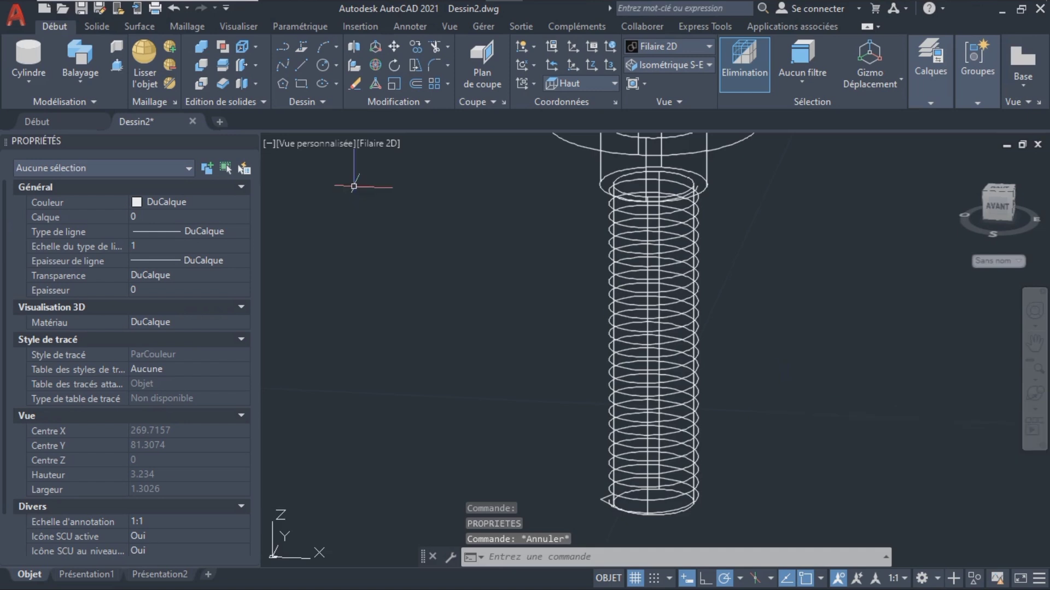
- Show the model in the Réaliste visual style and sweep the triangle along the helix to form a solid thread
left_click(379, 143)
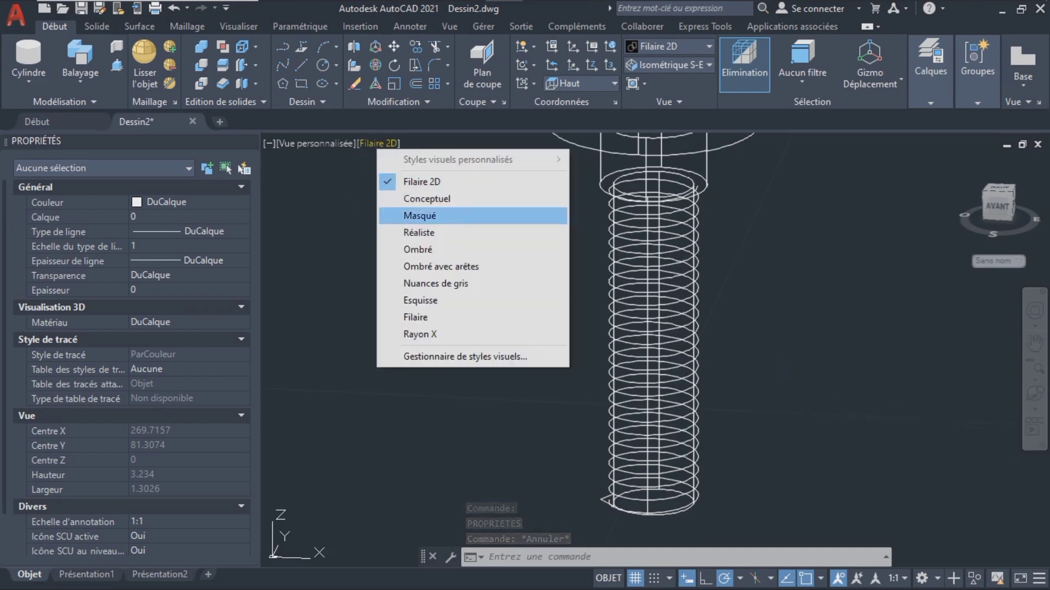
left_click(413, 232)
left_click(949, 545)
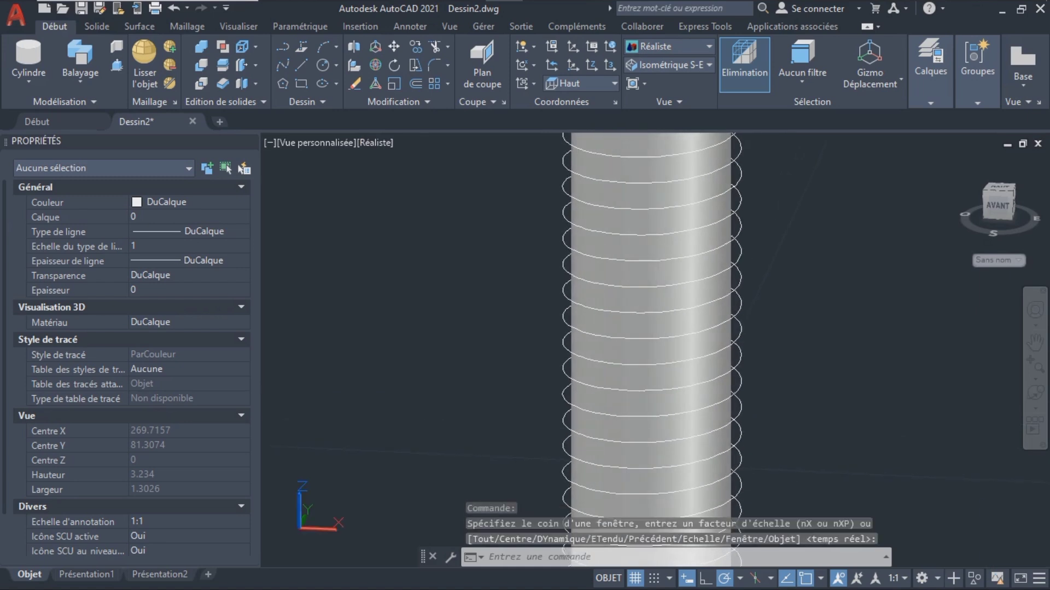
left_click(1035, 342)
left_click_drag(678, 408, 628, 263)
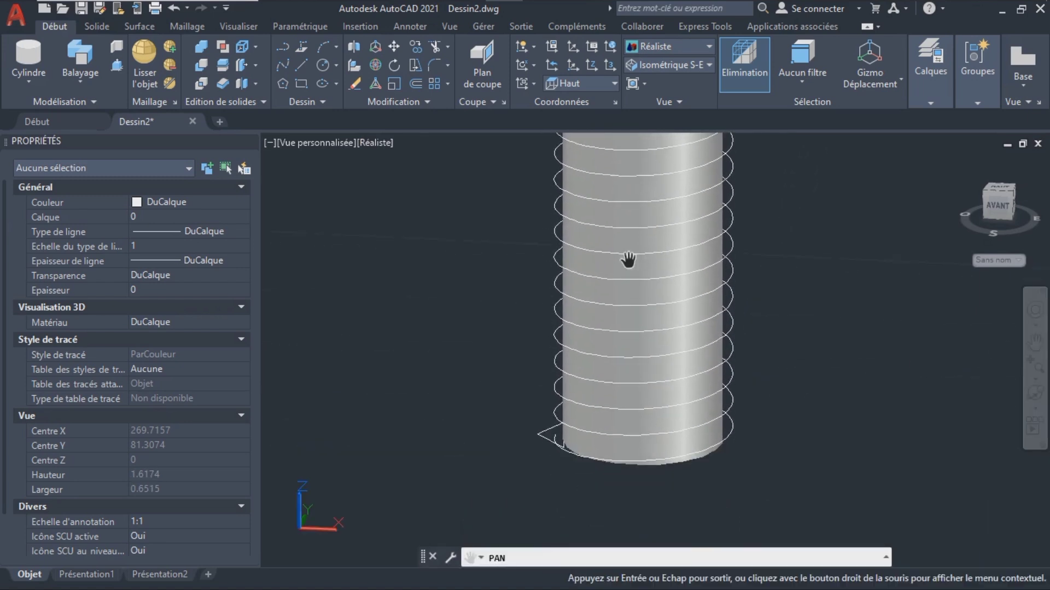
key("Escape")
left_click(80, 54)
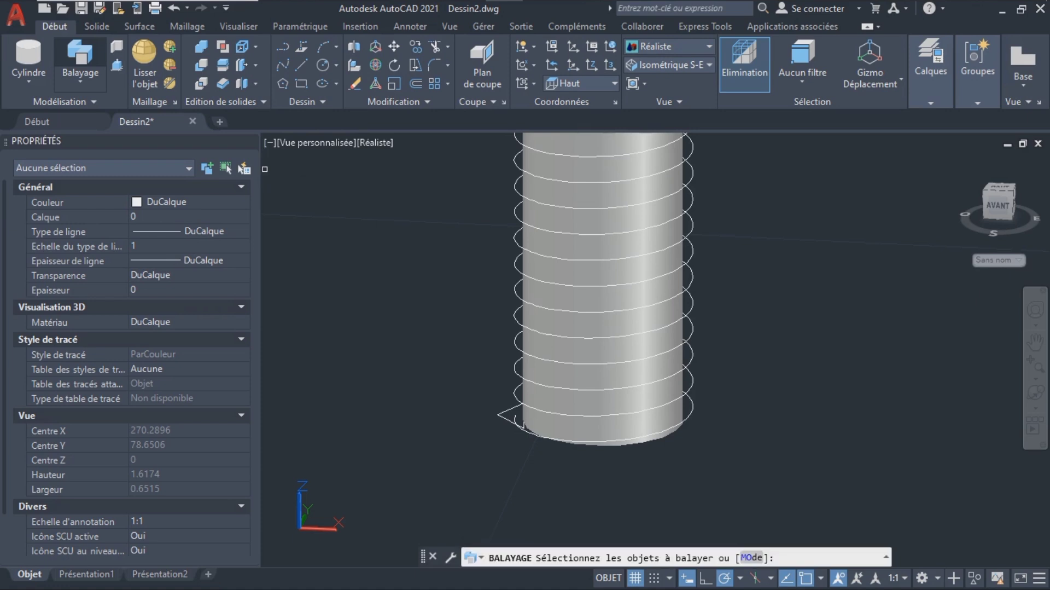
left_click(506, 411)
key("Return")
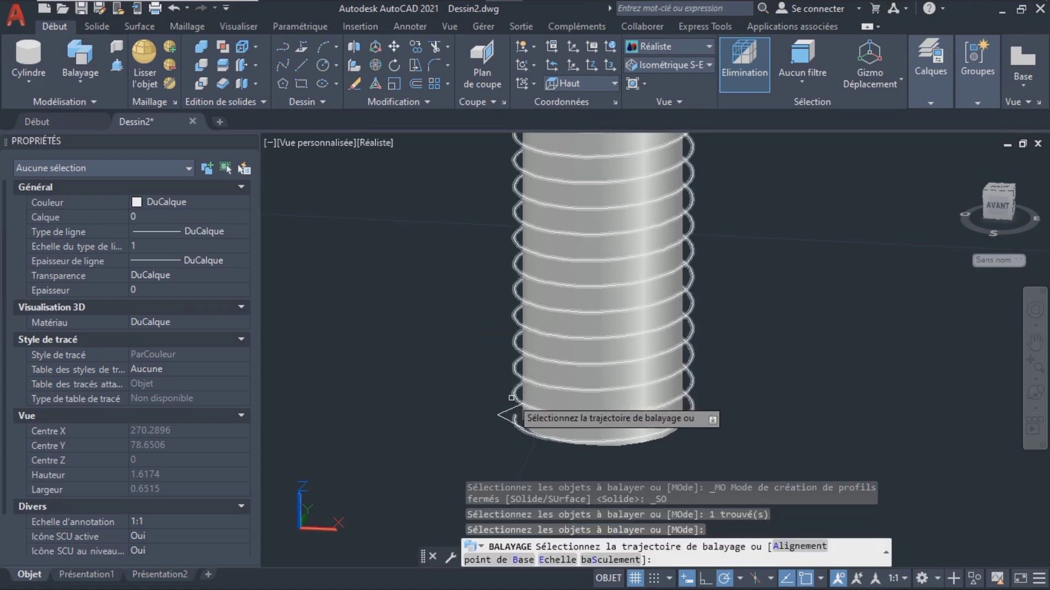
left_click(517, 417)
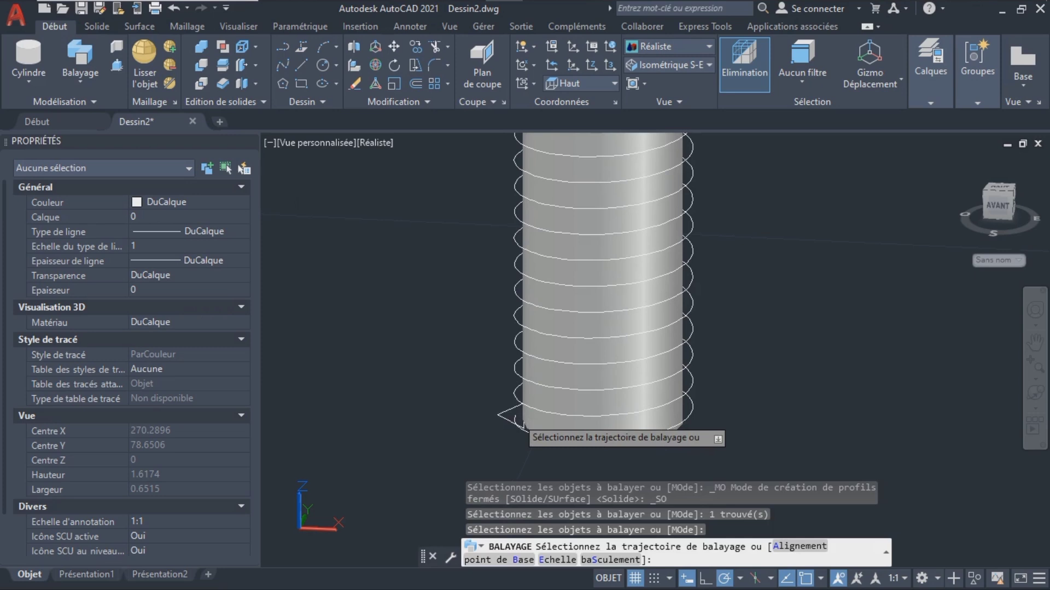
- Examine the swept thread and the screw head from several angles, ending on the head's top face
left_click(1036, 378)
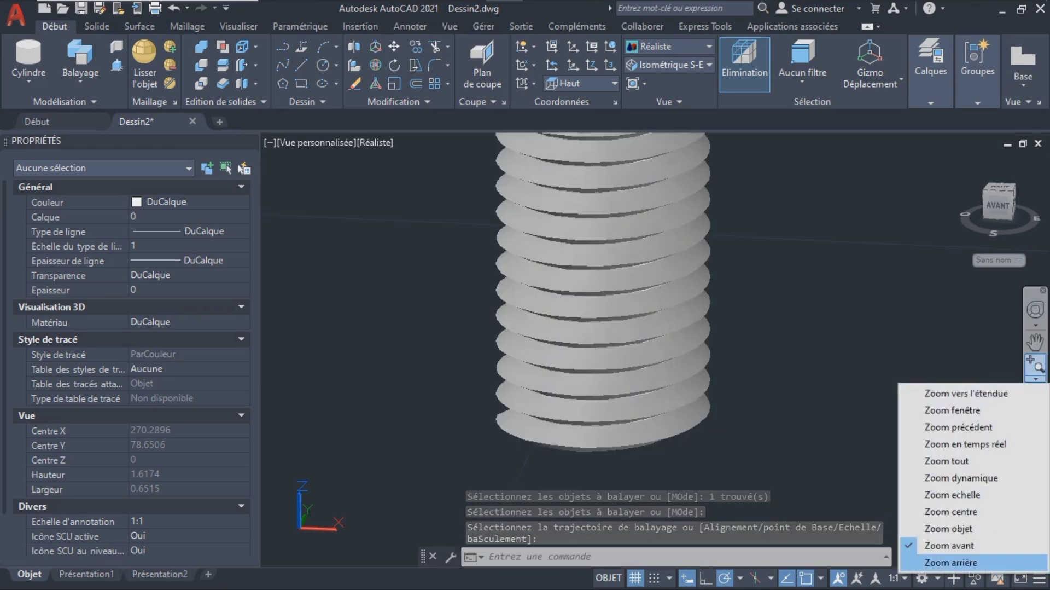
left_click(950, 562)
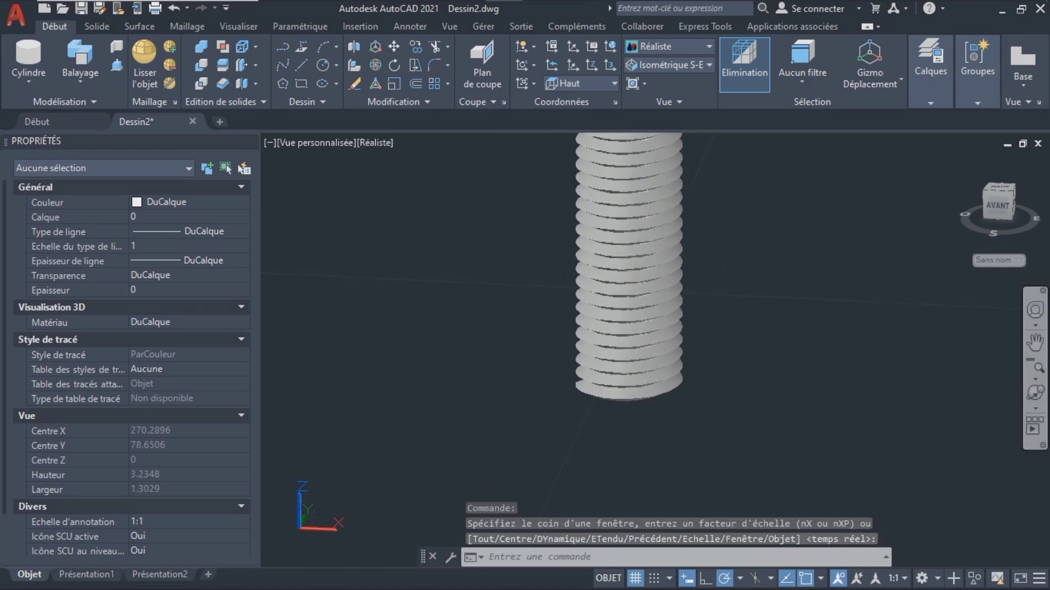
left_click(1036, 392)
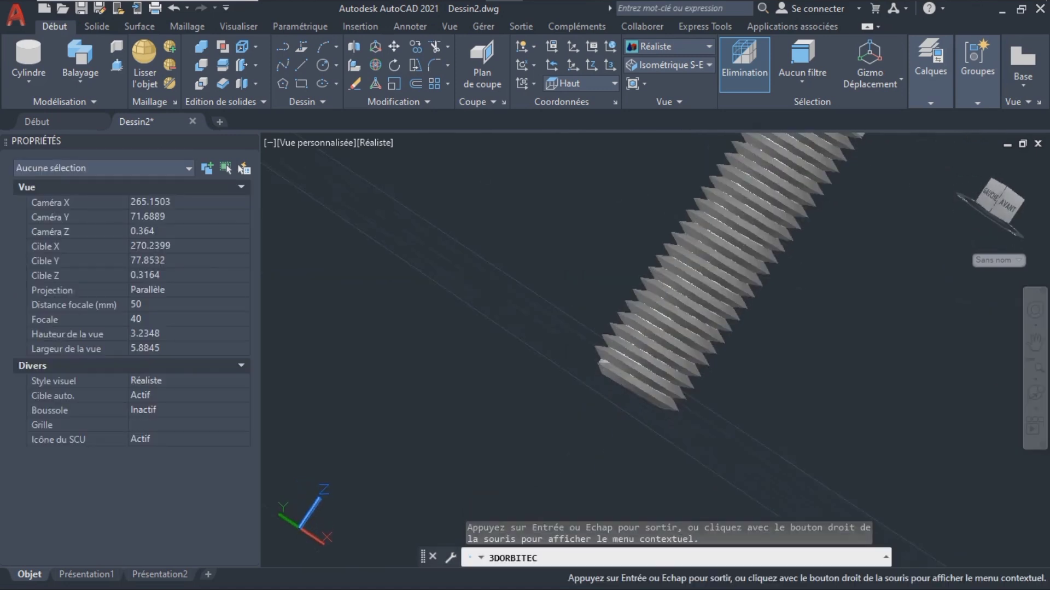
key("Escape")
middle_click_drag(894, 140, 749, 343)
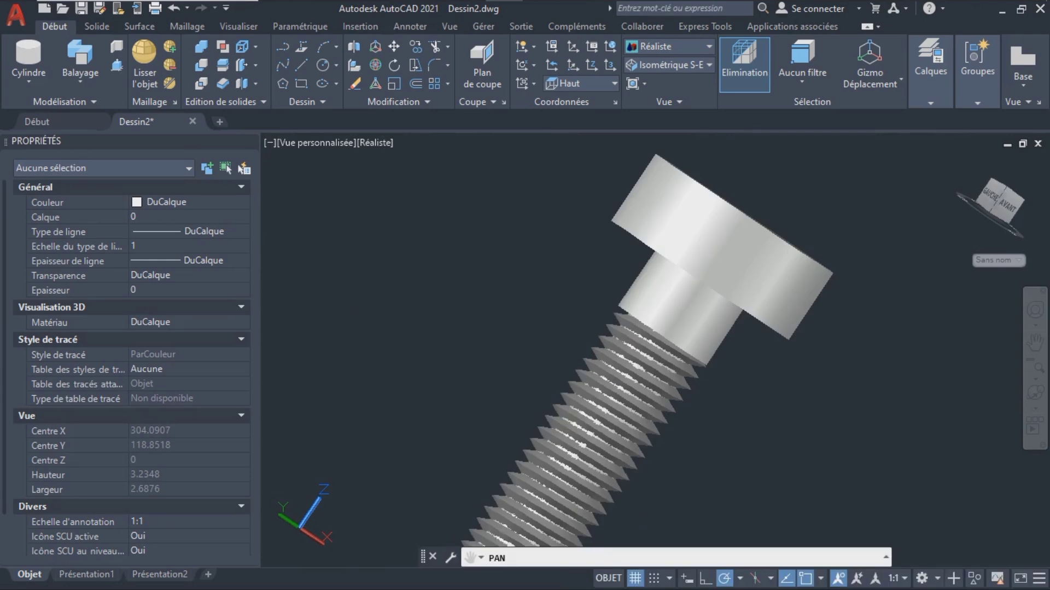
key("Escape")
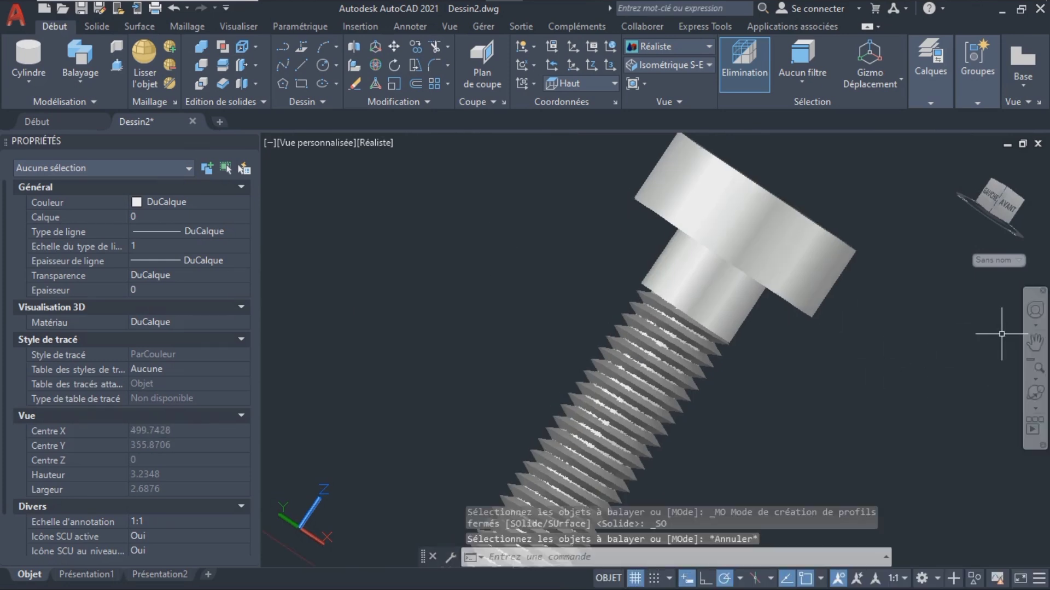
left_click(1035, 392)
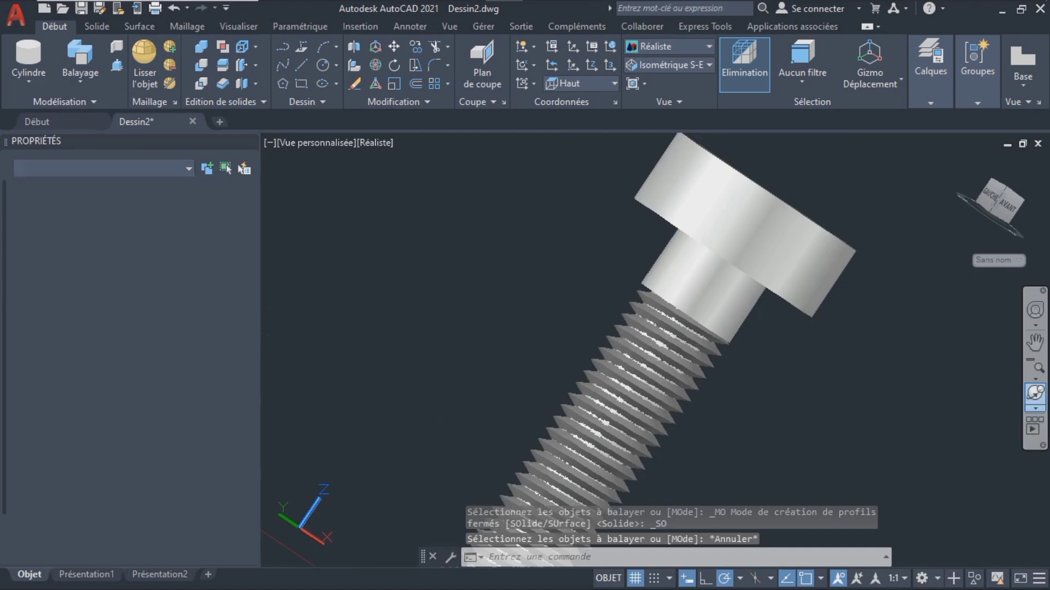
left_click(1036, 341)
left_click_drag(816, 309, 740, 358)
key("Escape")
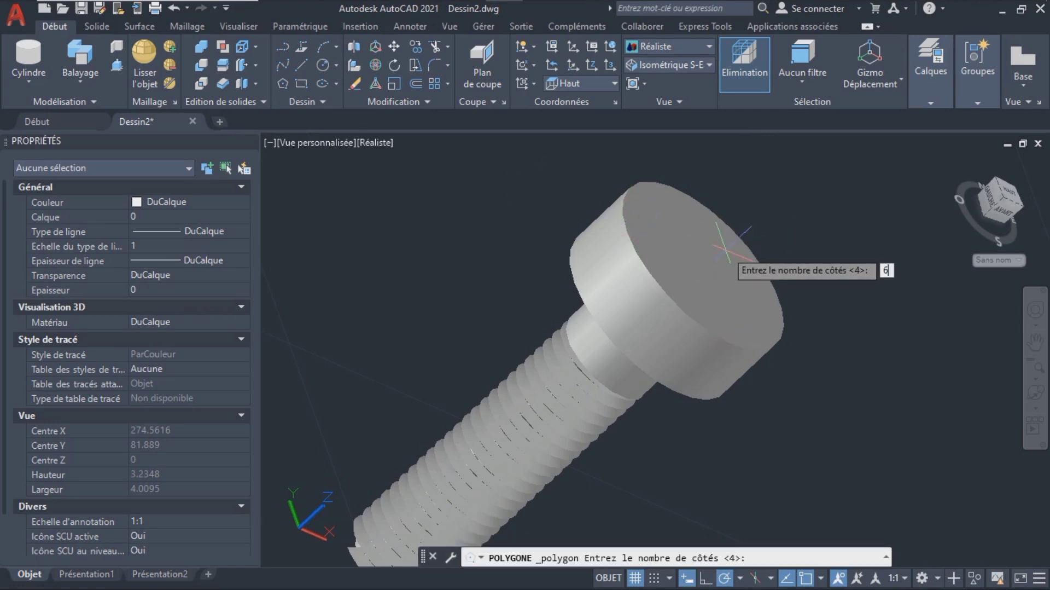
- Draw a 6-sided polygon inscribed in a circle, centred on the head's top face and reaching its circular edge, radius 0.8
key("Return")
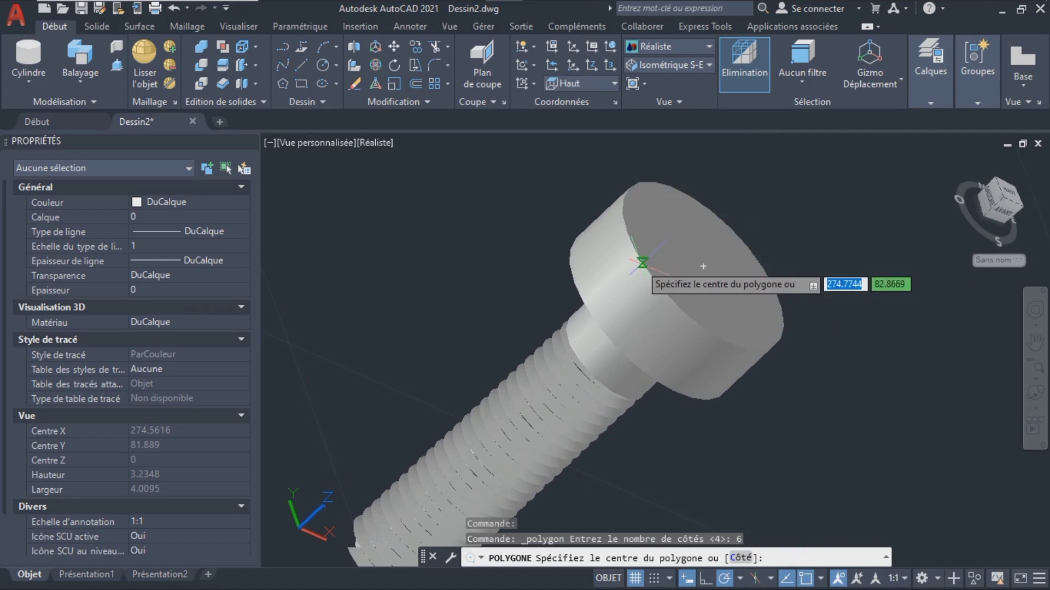
left_click(704, 267)
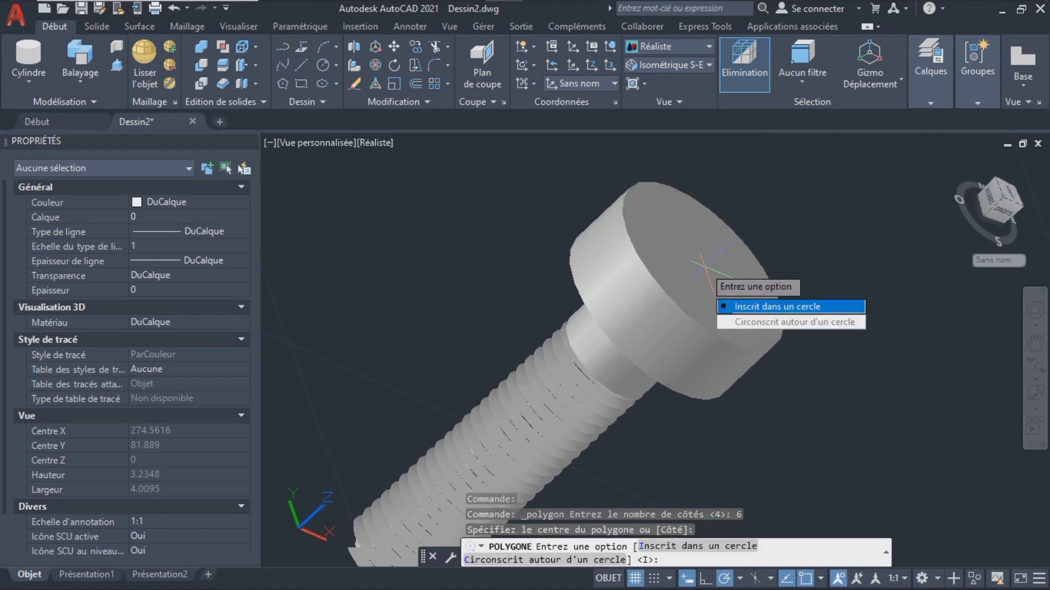
key("Return")
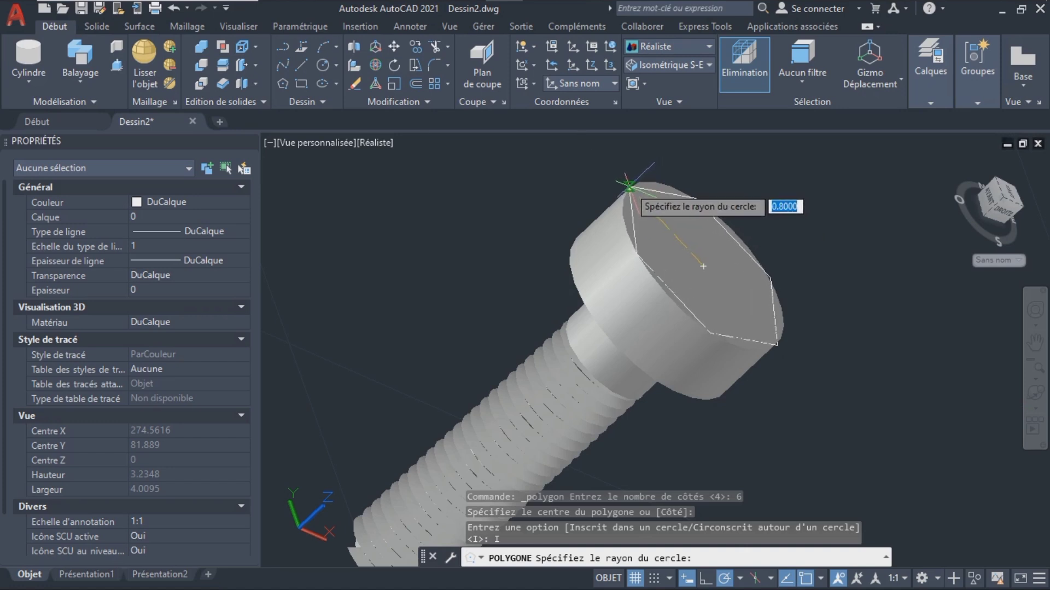
left_click(640, 184)
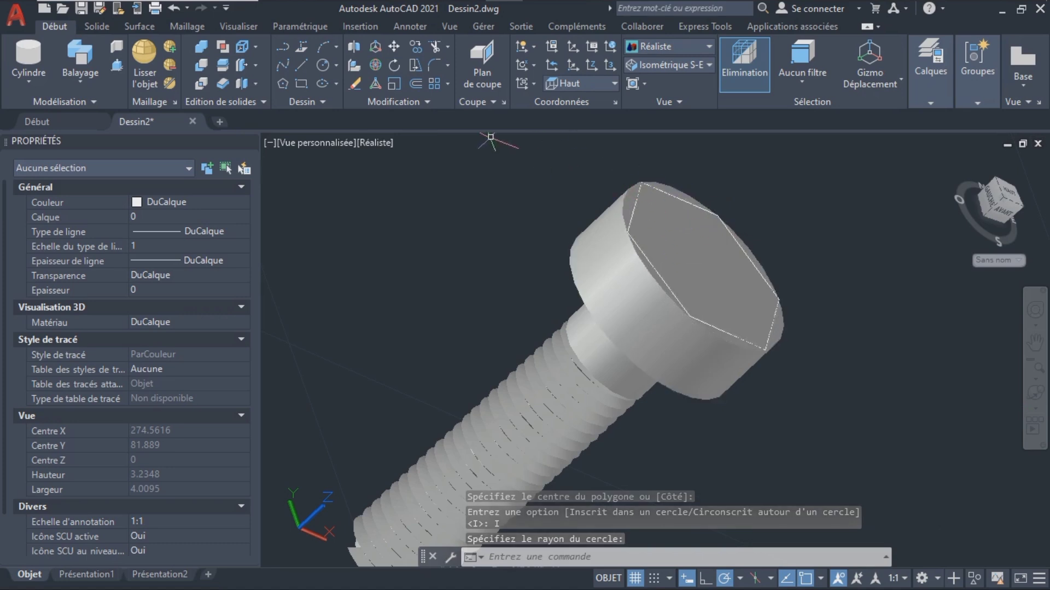
- Fillet the top circular edge of the screw head with a radius of 0.1
left_click(96, 26)
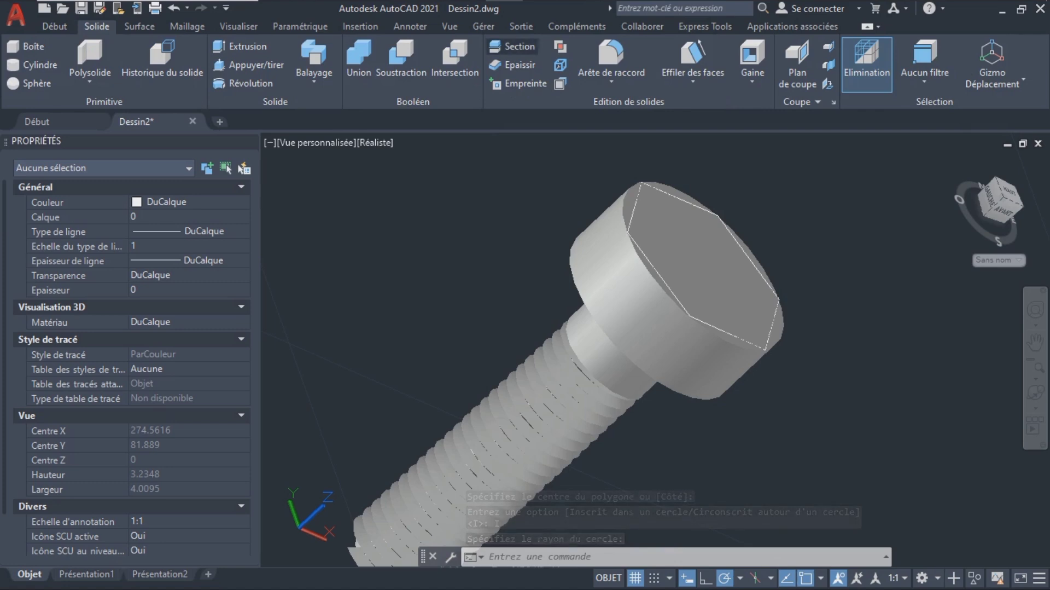
left_click(611, 57)
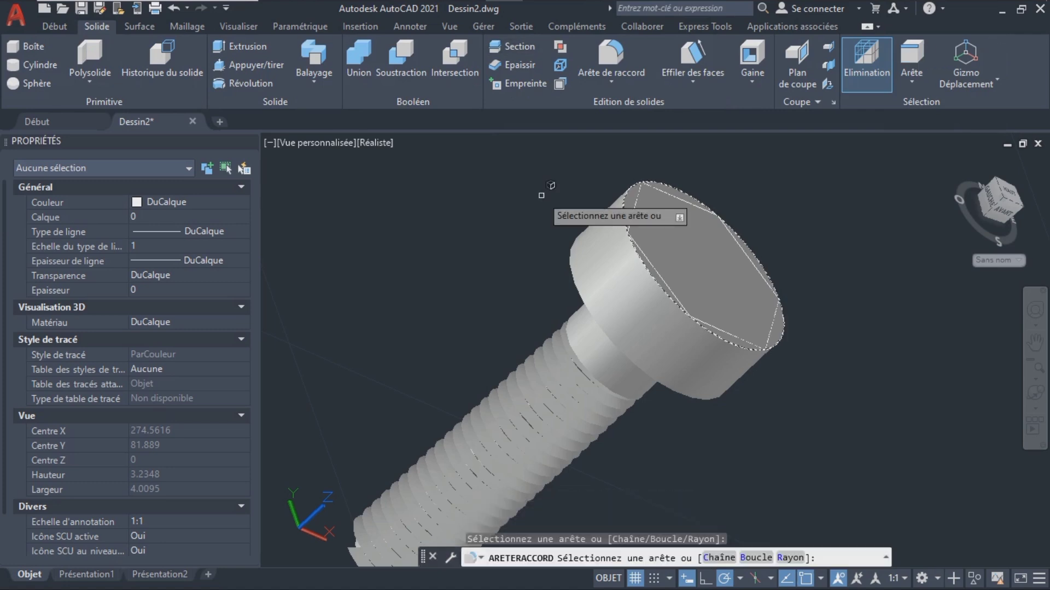
left_click(790, 557)
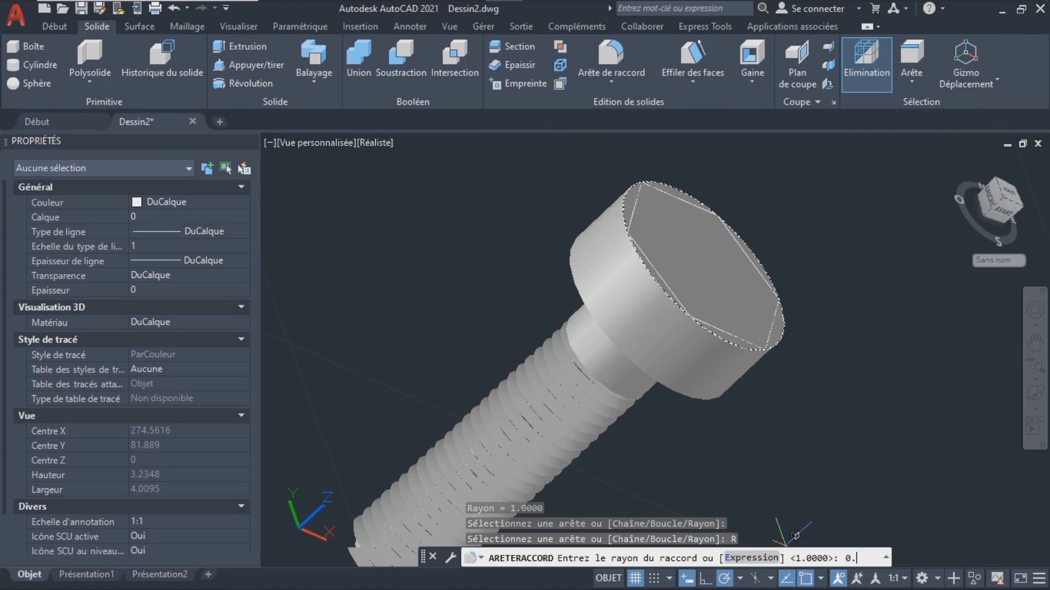
key("Return")
left_click(750, 257)
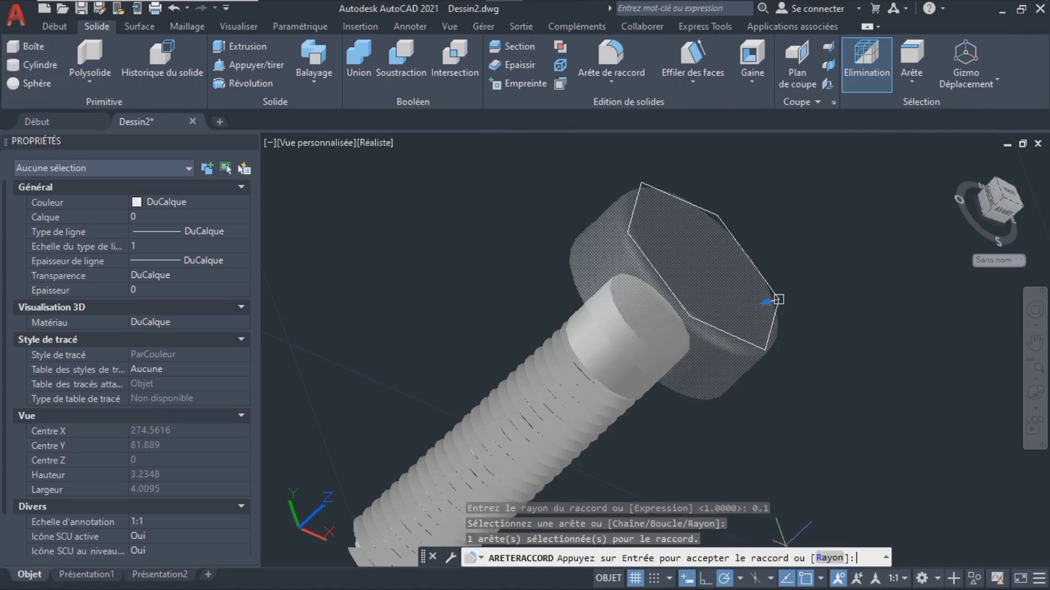
key("Return")
- Extrude the hexagon from the head's top face down to the head's underside
left_click(717, 212)
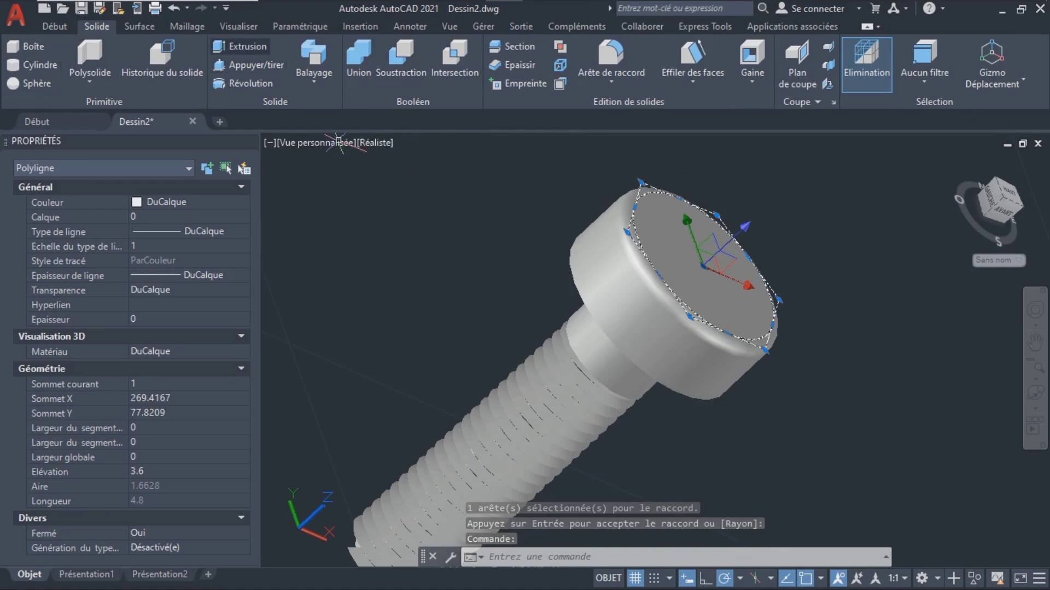
left_click(242, 46)
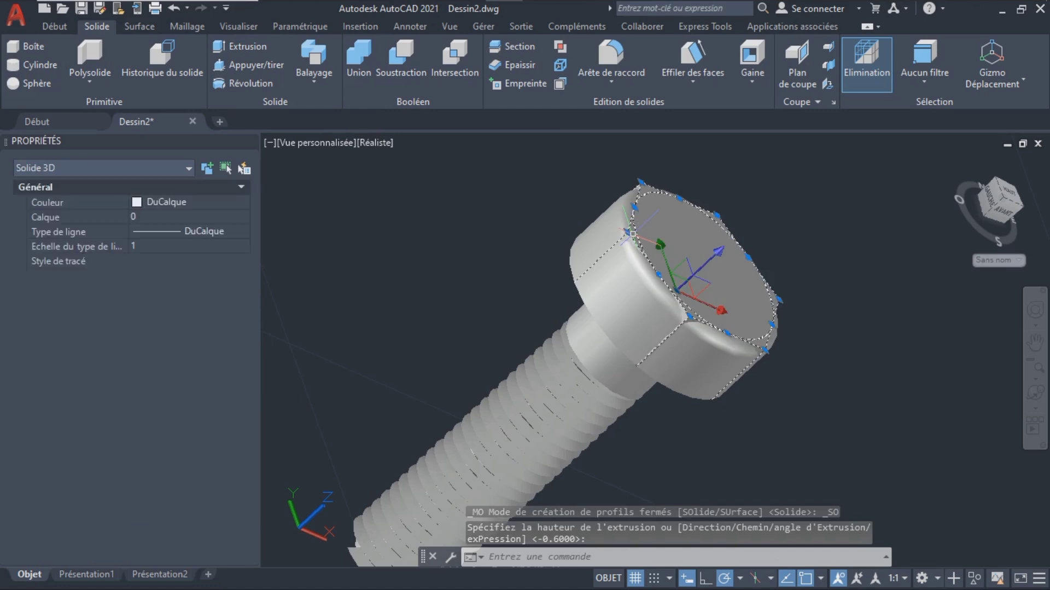
- Copy the filleted head cylinder together with the hexagonal prism along -Z onto the threaded shank, about 1.3 away
left_click(635, 265)
left_click(627, 275)
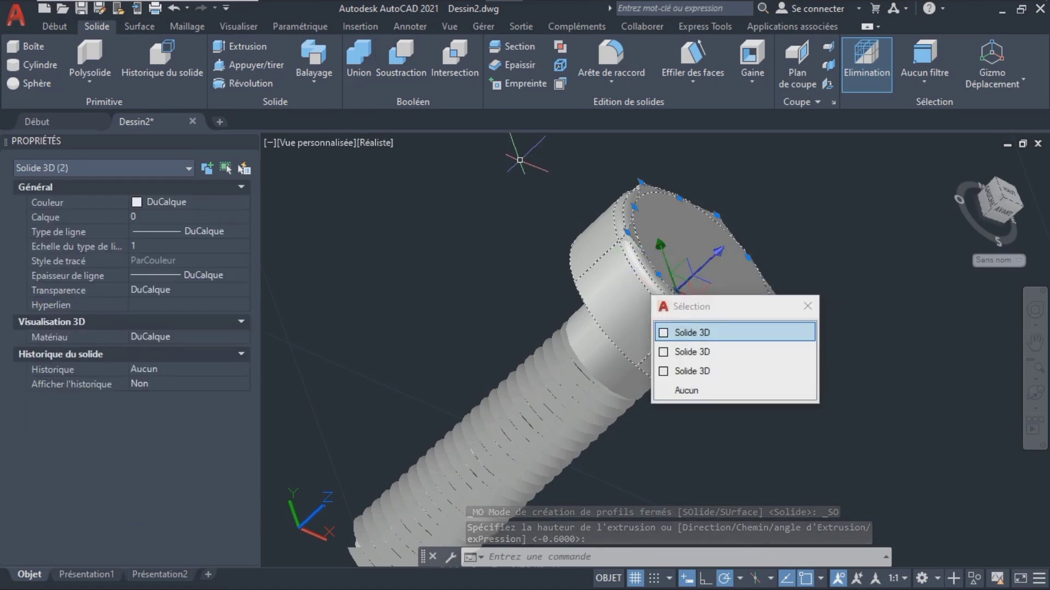
key("Escape")
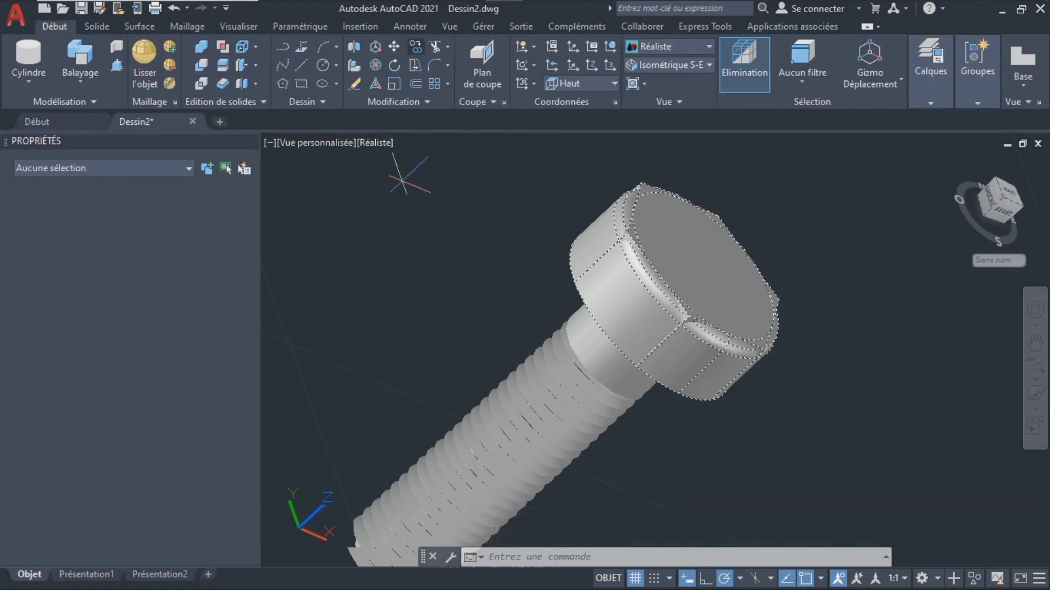
left_click(527, 195)
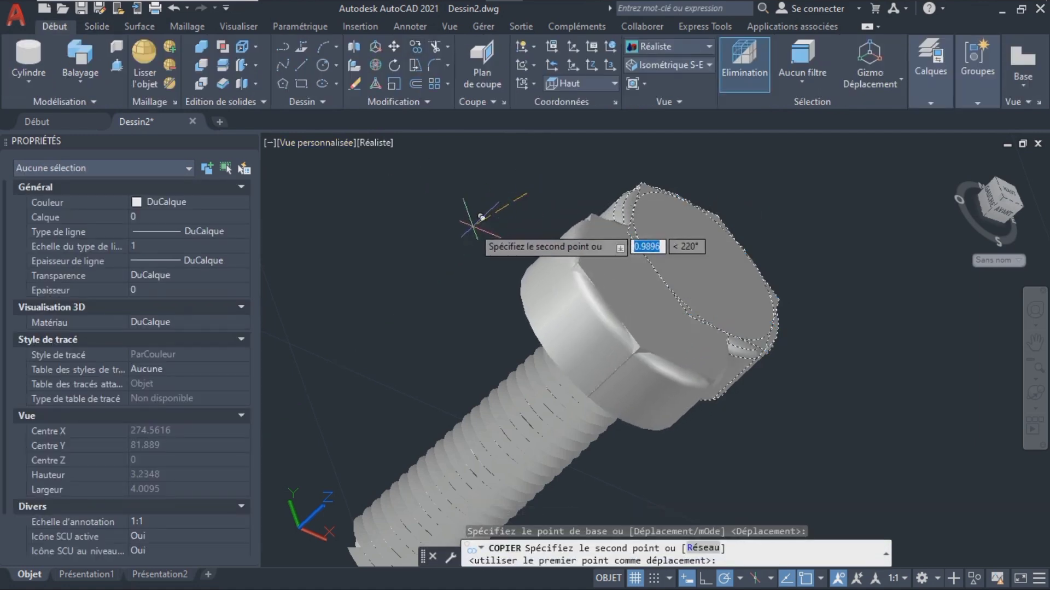
left_click(403, 301)
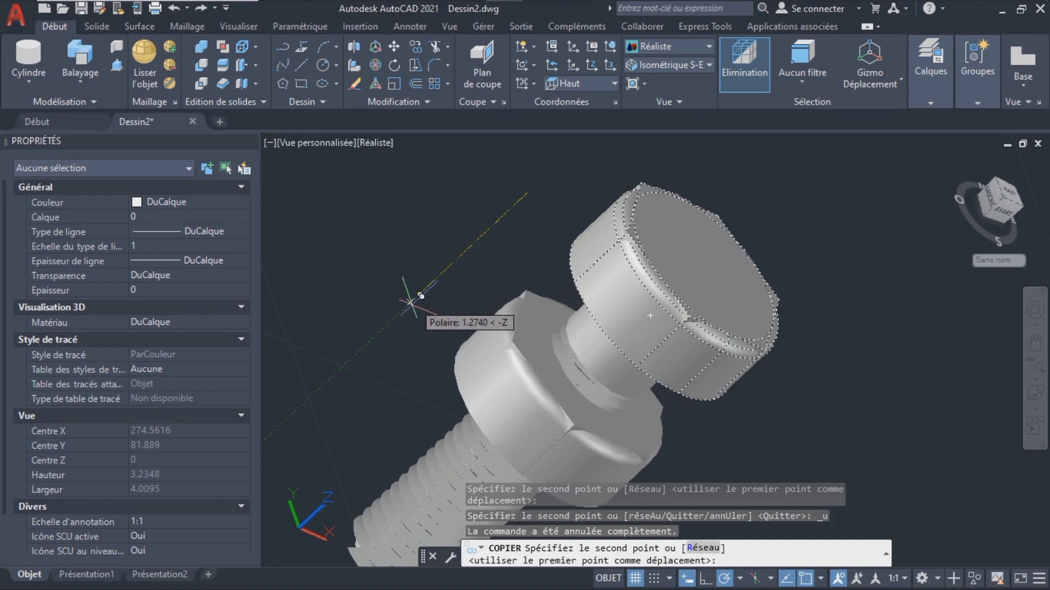
key("Return")
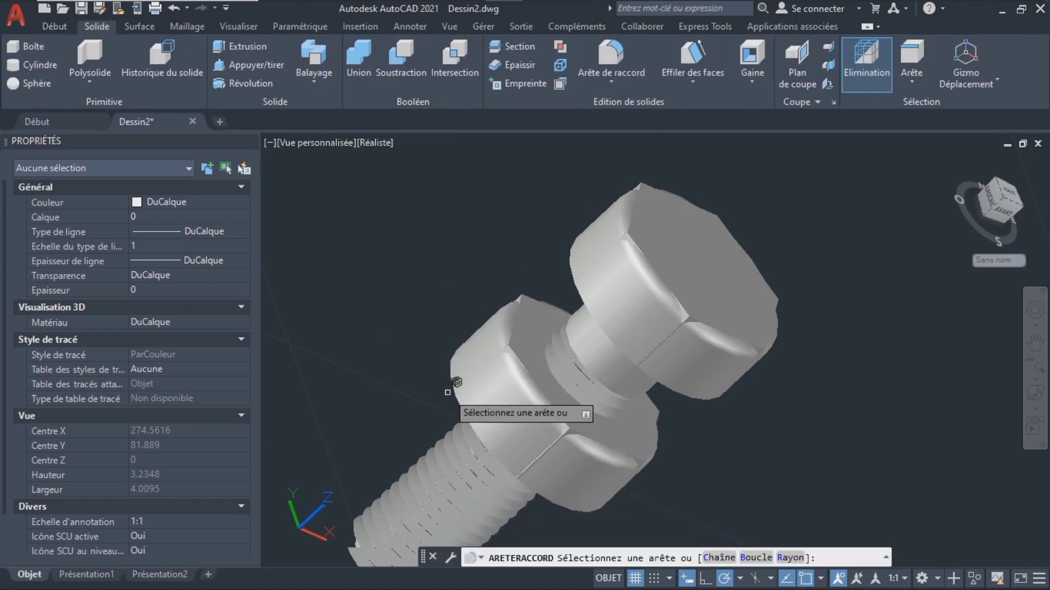
- Fillet the lower circular edge of the copied cylinder on the shank
left_click(463, 380)
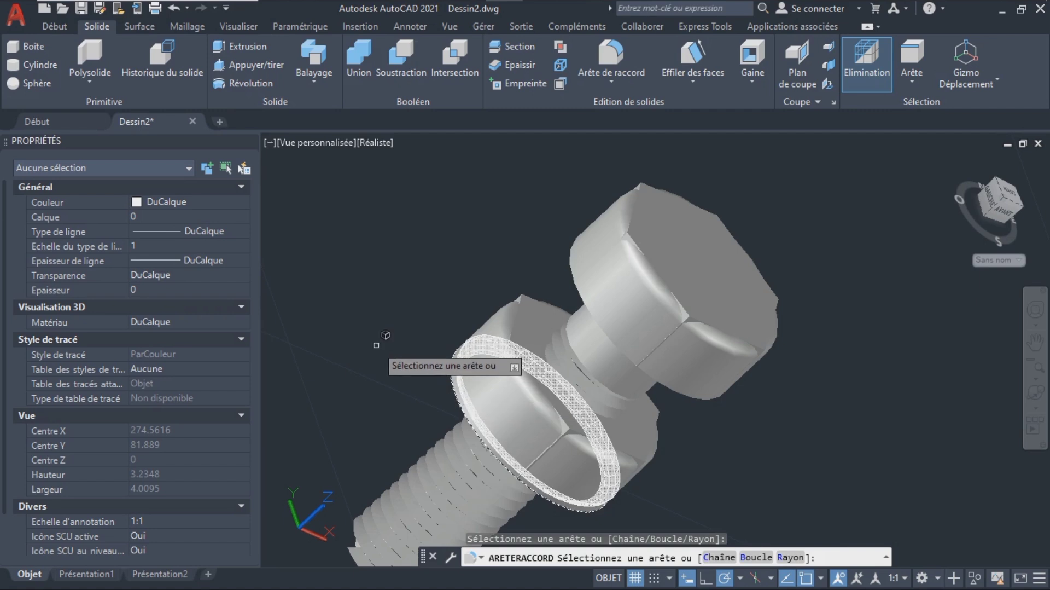
key("Return")
key("Return")
key("Return")
key("Return")
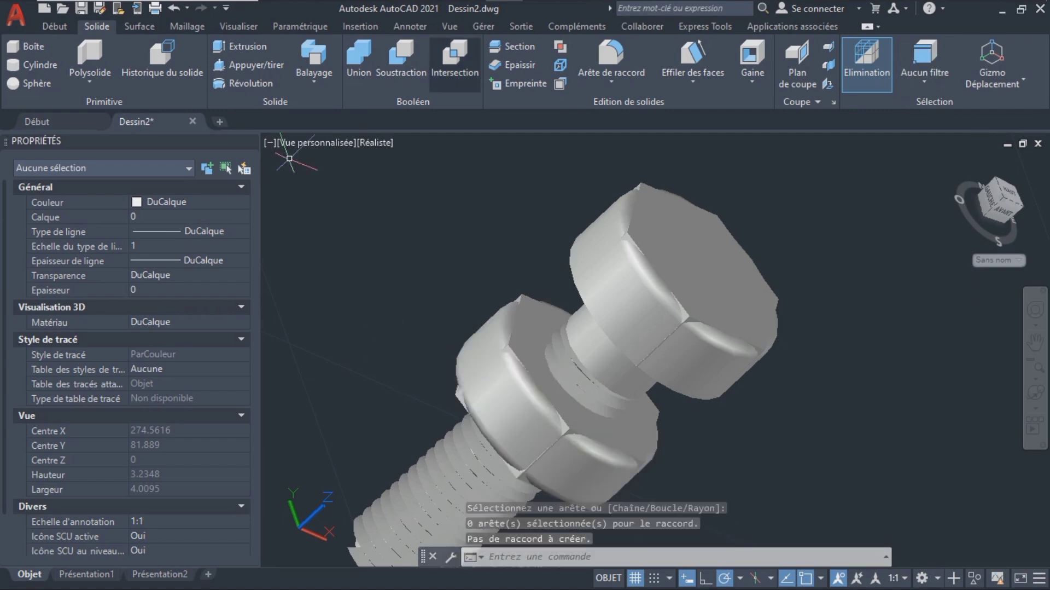
left_click(455, 59)
left_click(662, 238)
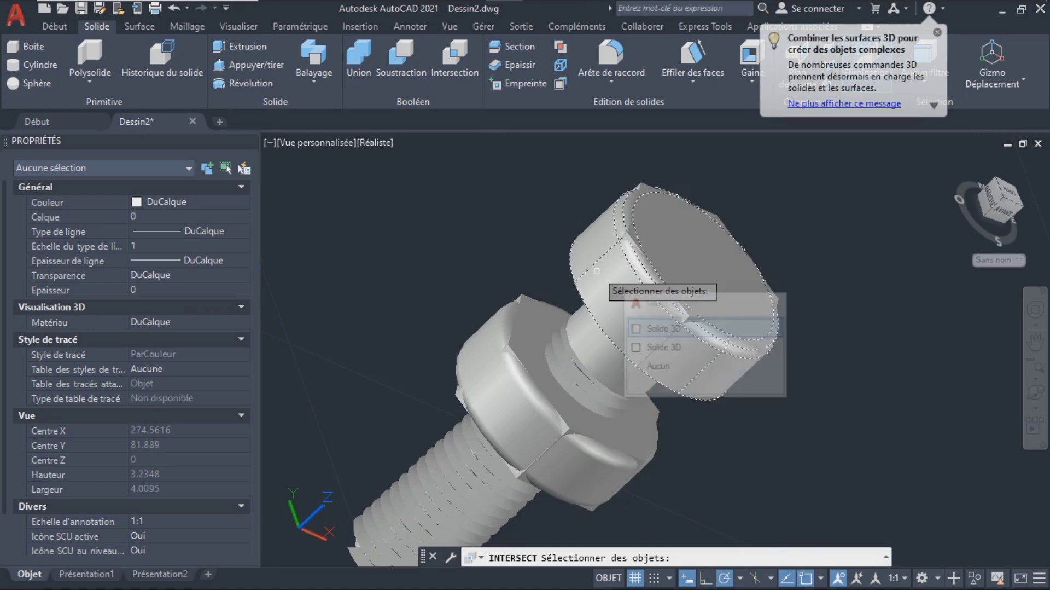
left_click(663, 238)
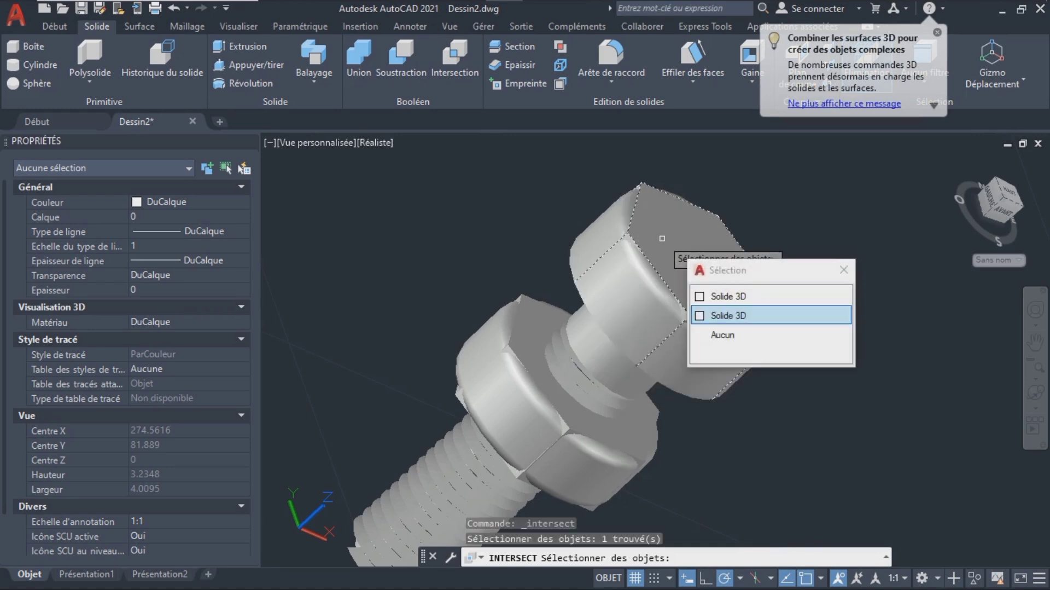
left_click(727, 315)
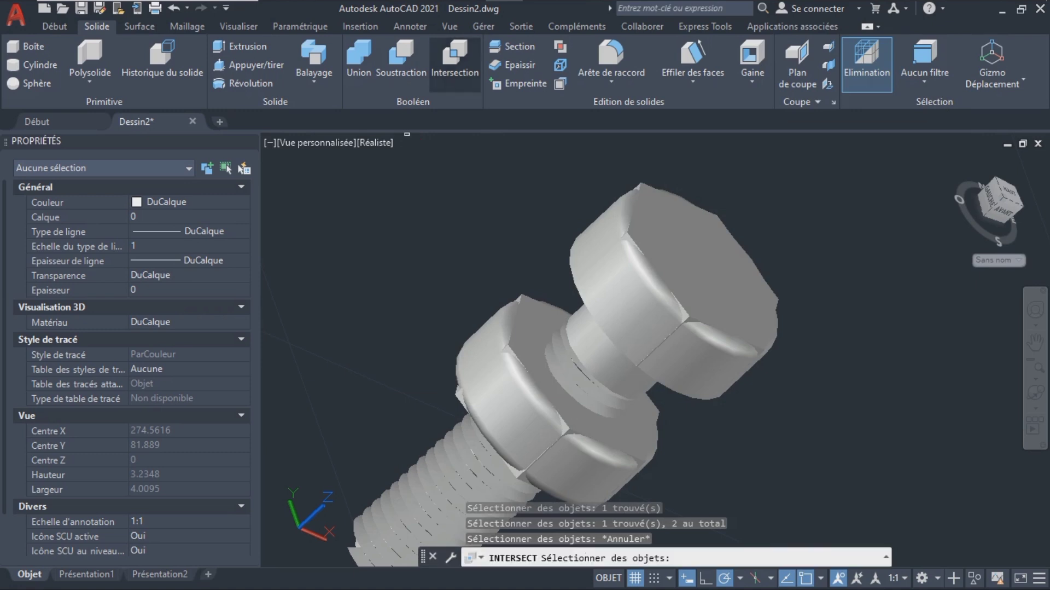
- Intersect the filleted head cylinder with its hexagonal prism to form the screw's rounded hexagonal head
left_click(617, 213)
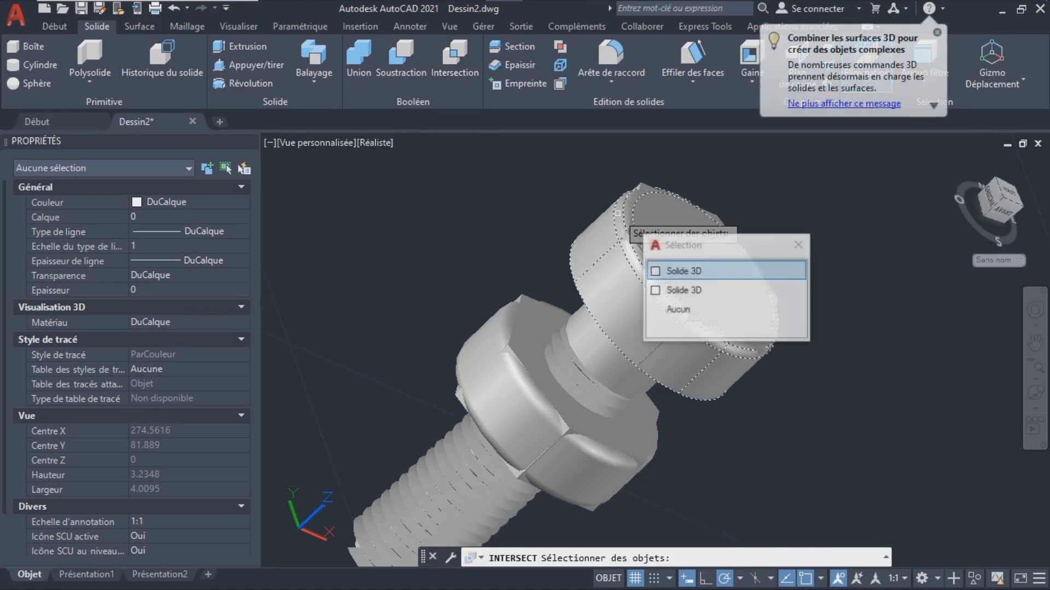
left_click(593, 257)
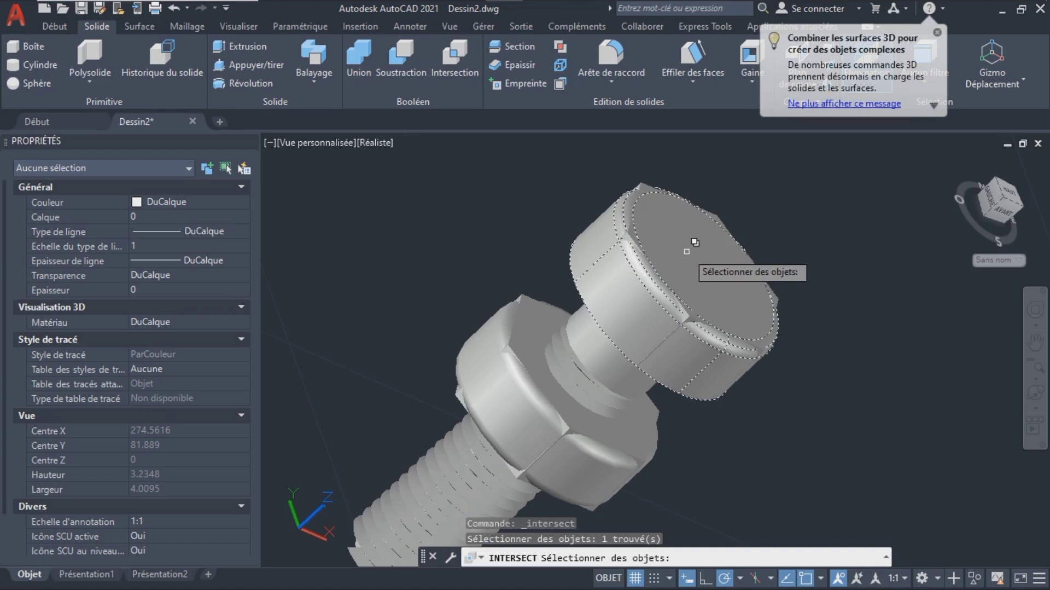
left_click(645, 195)
key("Return")
- Intersect the copied cylinder on the shank with its hexagonal prism to form the rounded hexagonal nut
key("Return")
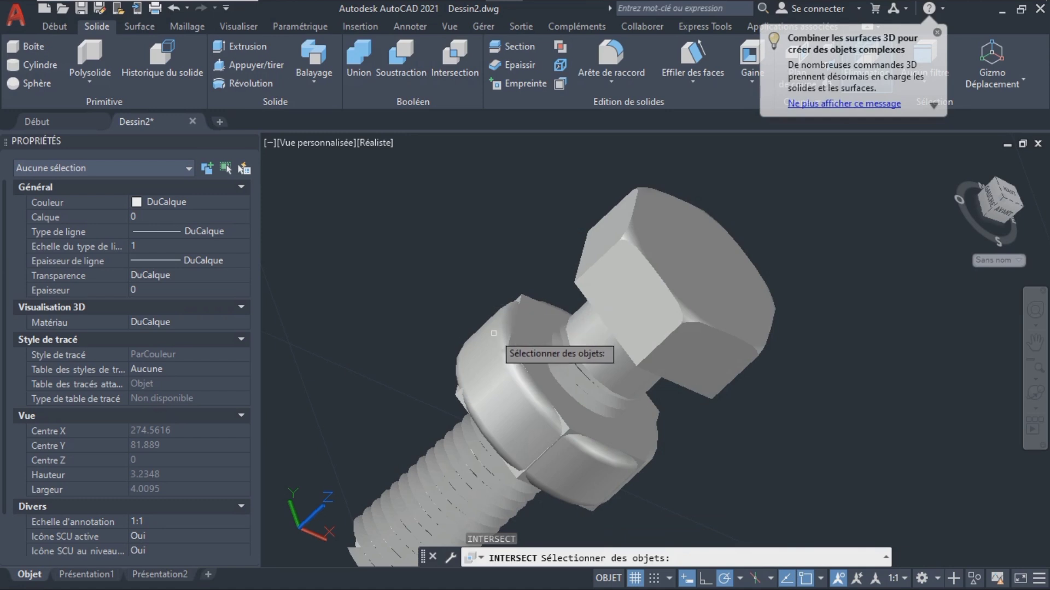
left_click(508, 298)
key("Return")
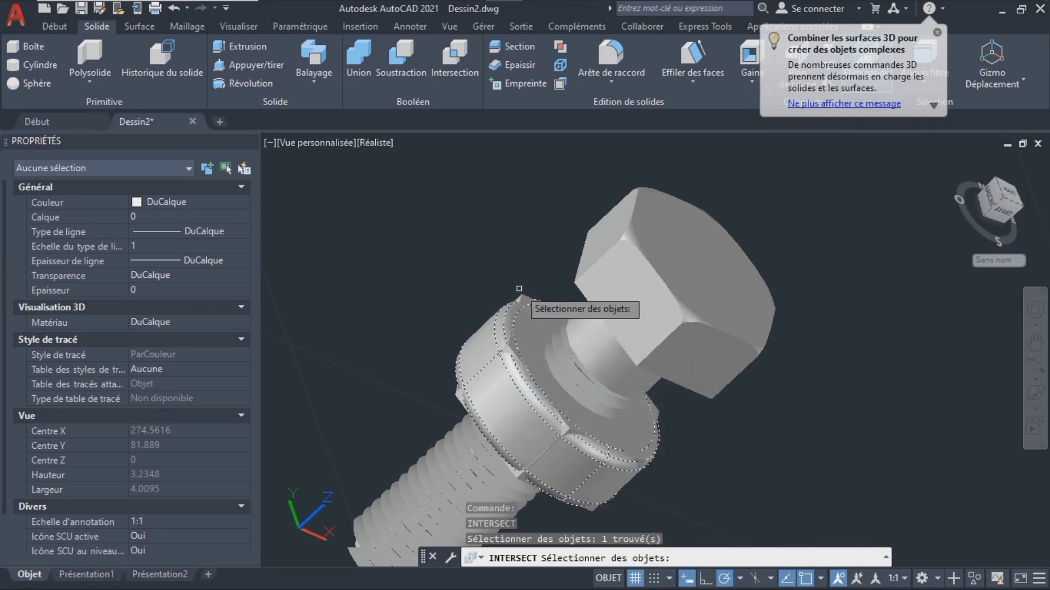
left_click(519, 289)
key("Return")
- Draw a cylinder centred on the shank's free end face, about 0.94 in radius and 0.71 high, extending outward
left_click(1035, 393)
left_click_drag(931, 458, 793, 383)
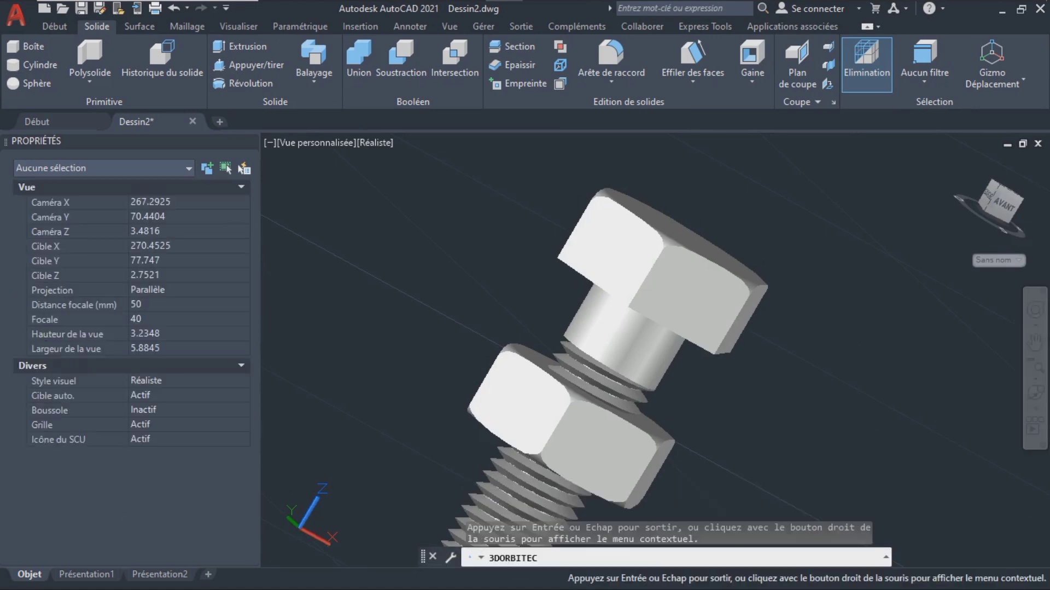
key("Escape")
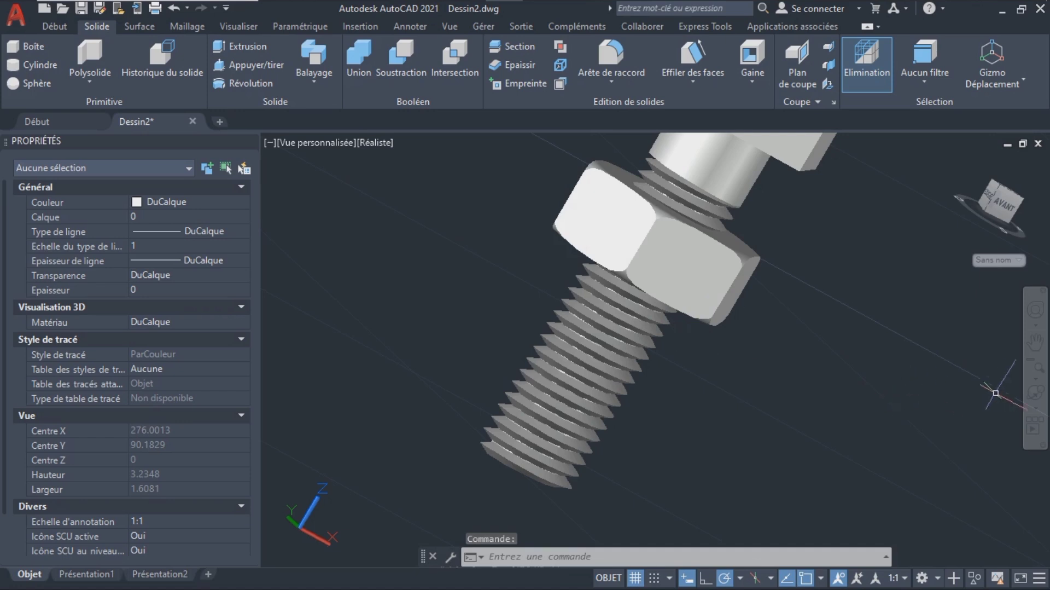
left_click(1035, 392)
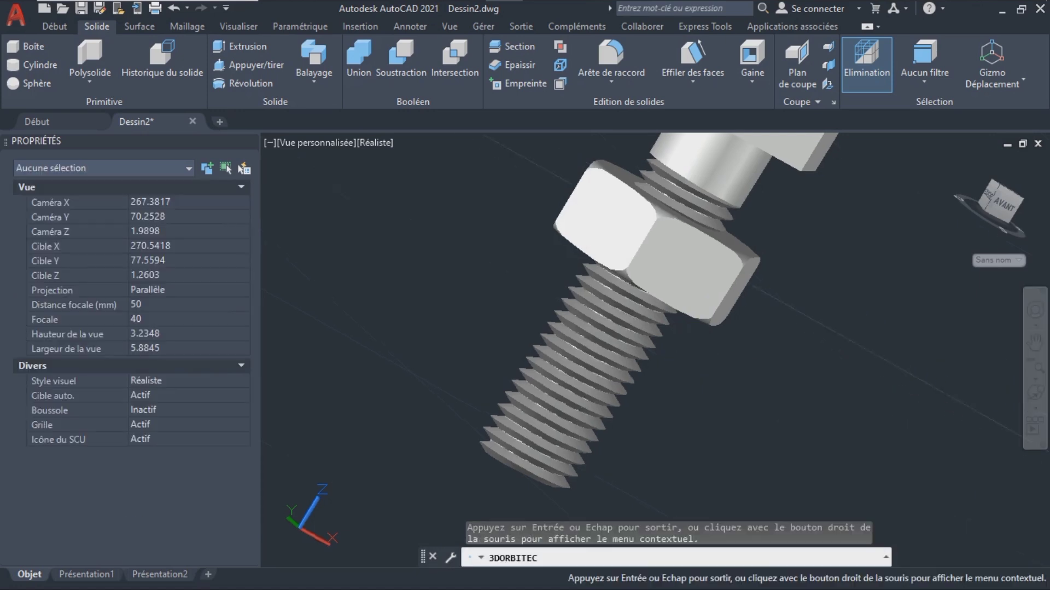
key("Escape")
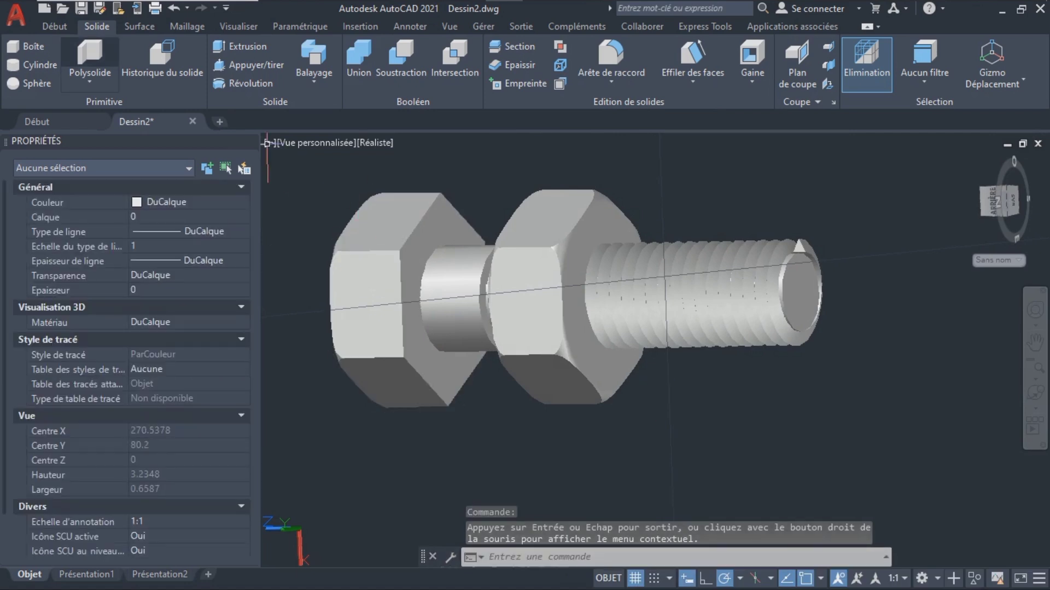
left_click(33, 64)
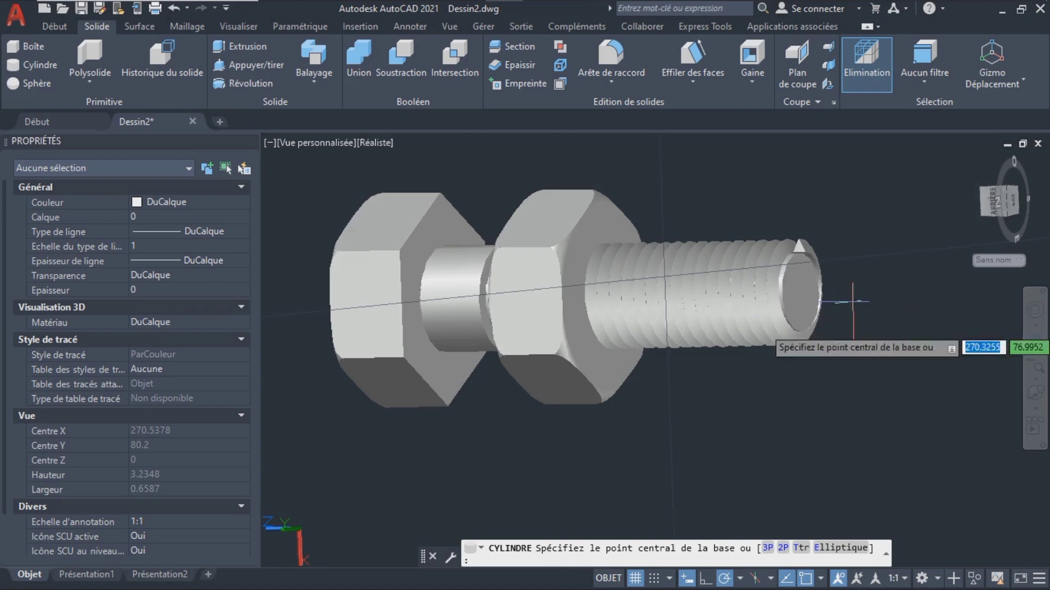
left_click(1035, 378)
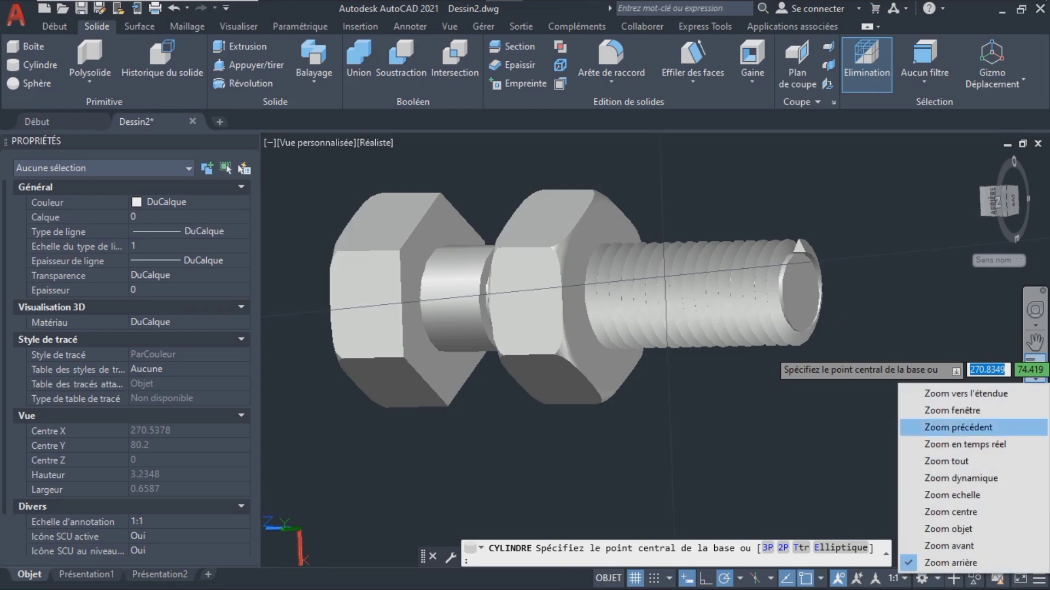
left_click(949, 546)
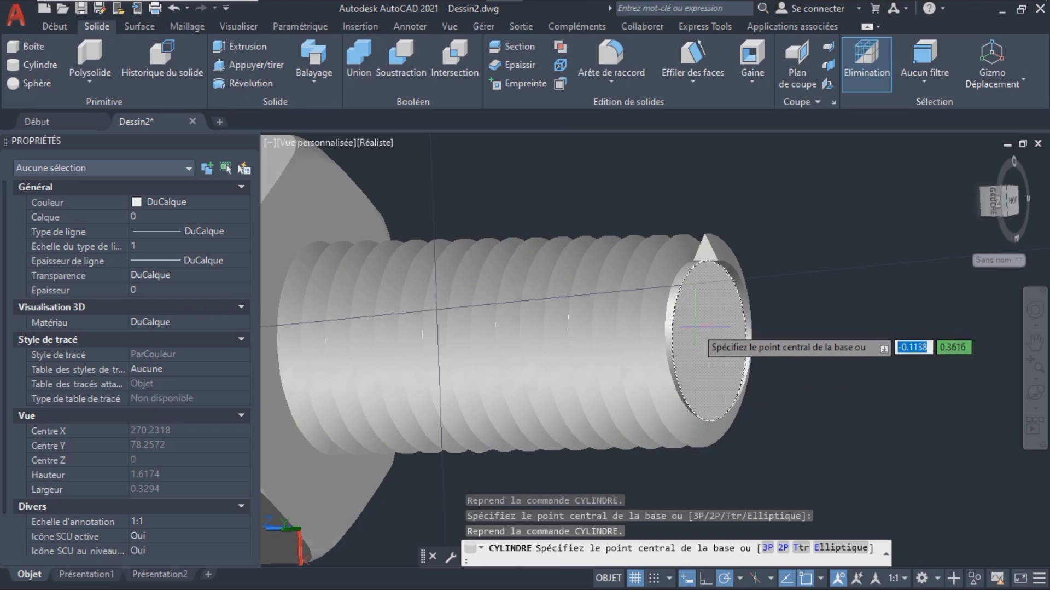
left_click(710, 339)
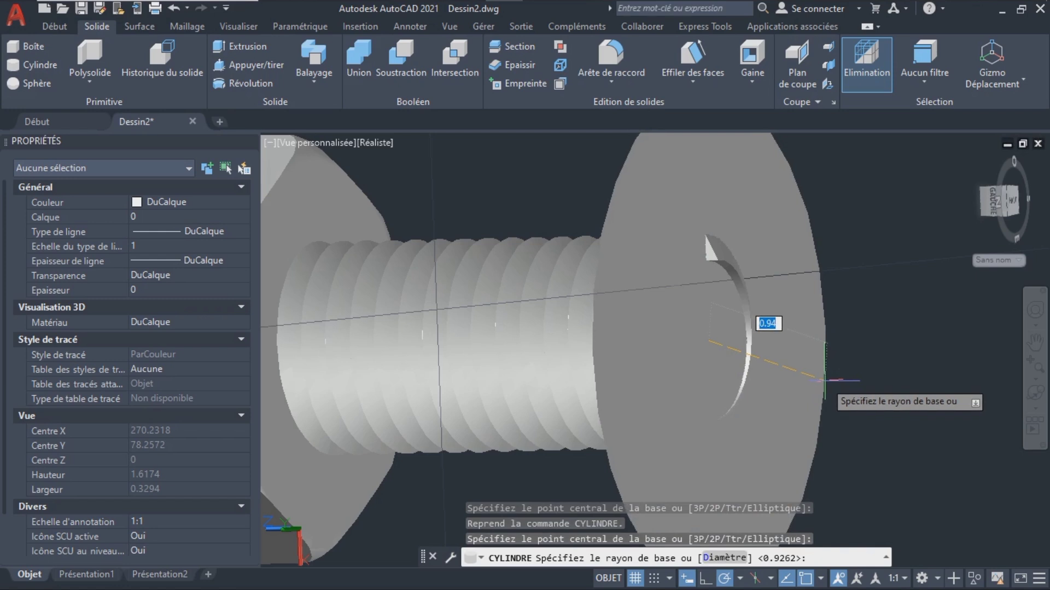
left_click(825, 380)
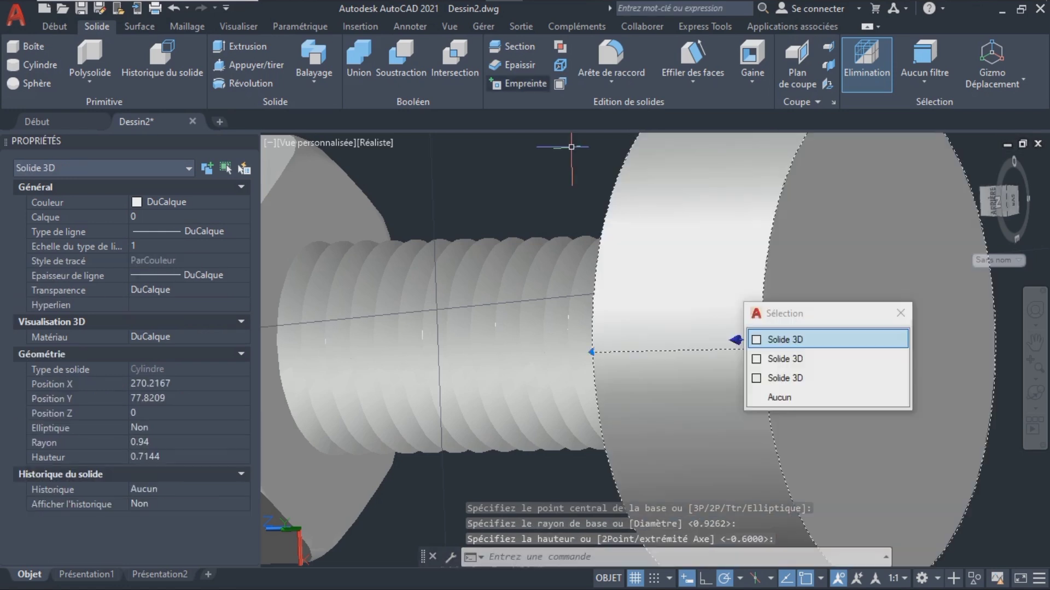
- Move the new cylinder 0.1 along +Z so it overlaps the threaded end of the shank
left_click(55, 26)
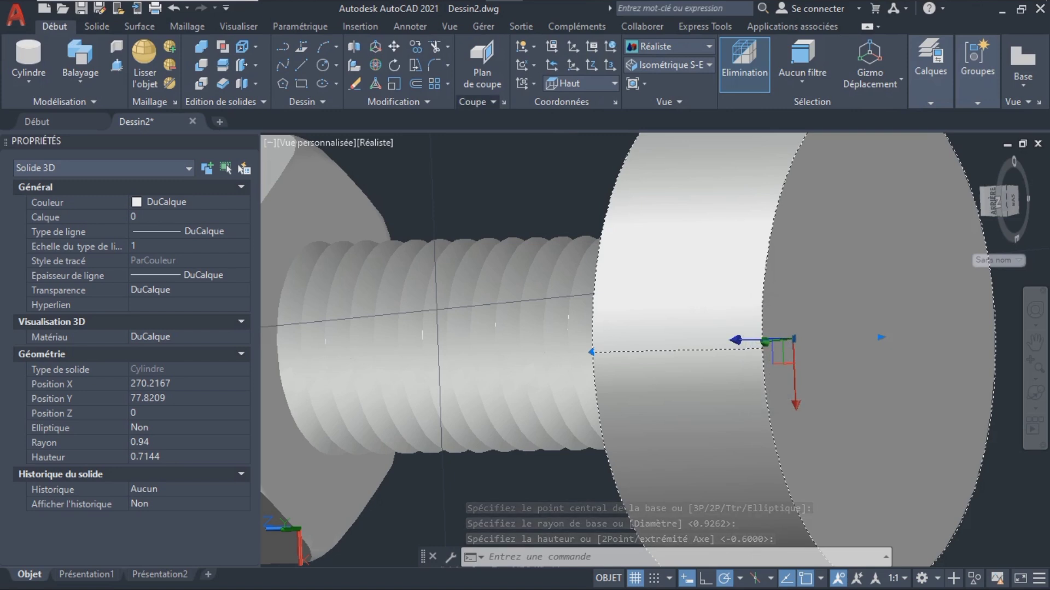
left_click(394, 46)
left_click(533, 188)
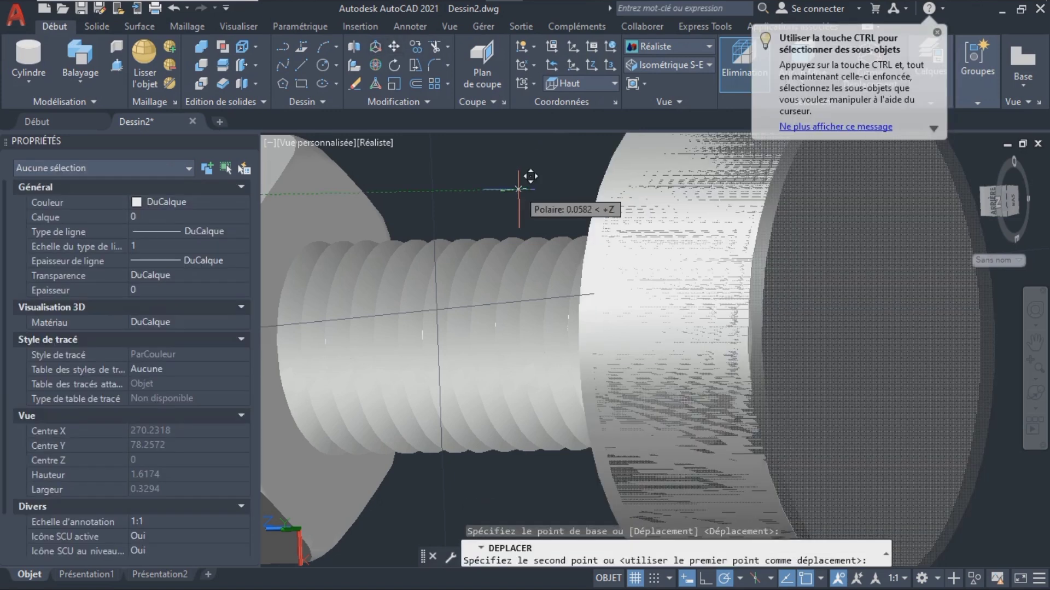
type("0.1")
key("Return")
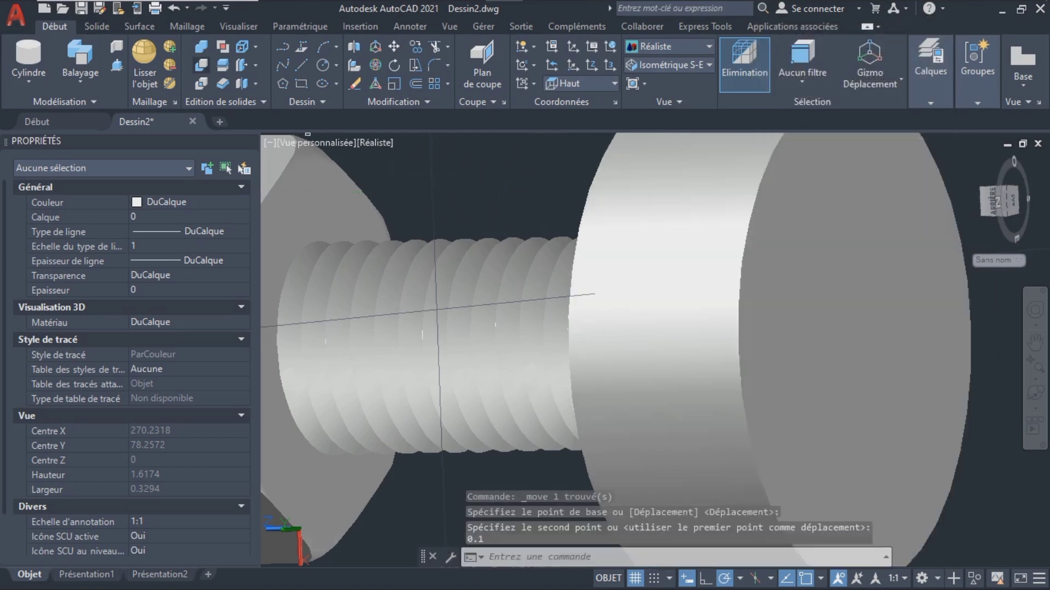
type("su")
key("Return")
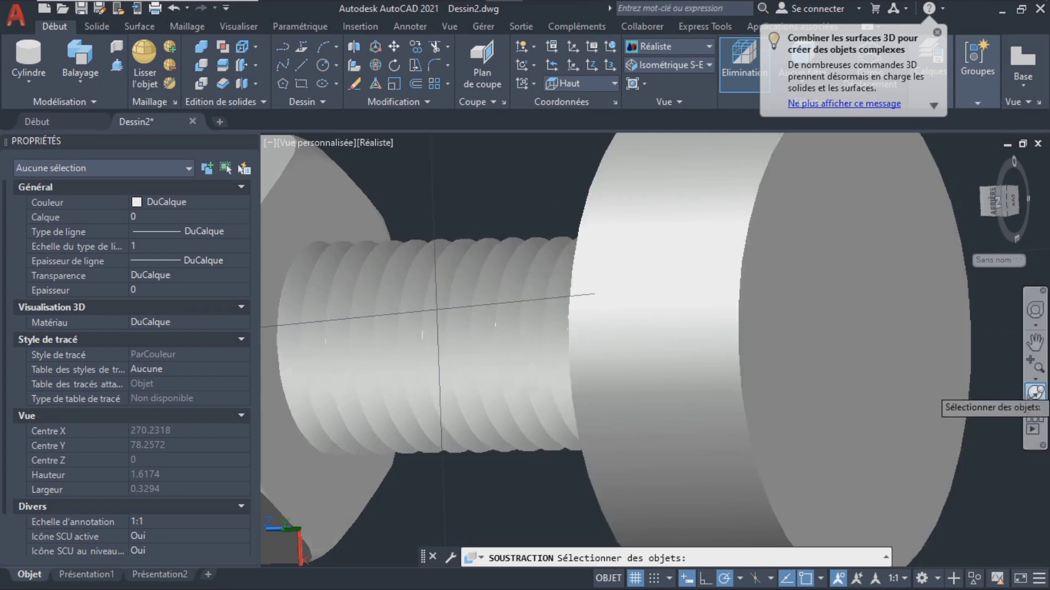
middle_click_drag(952, 391, 604, 274, "shift")
left_click(597, 283)
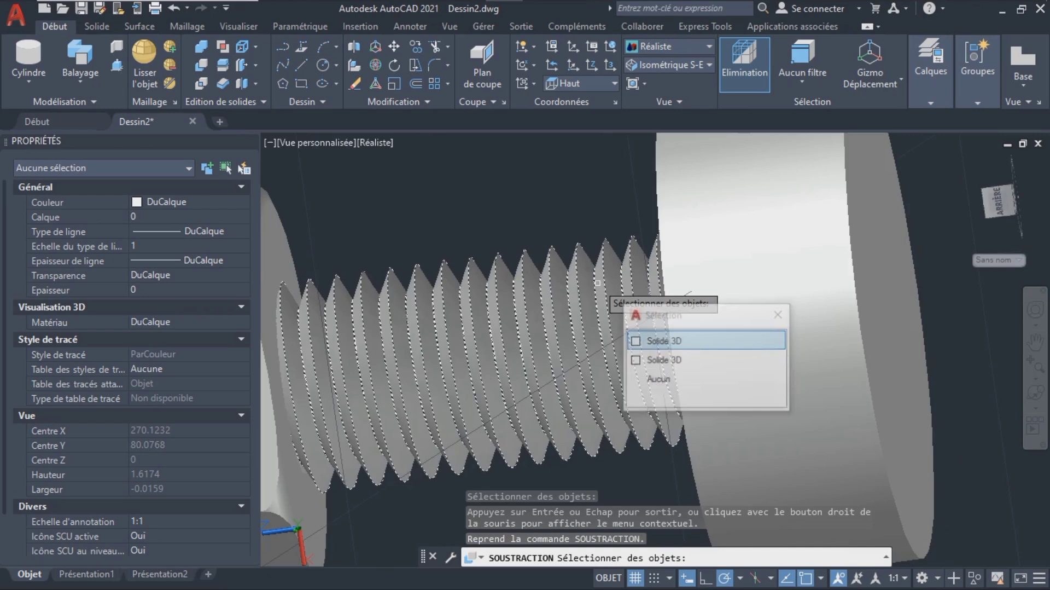
left_click(621, 250)
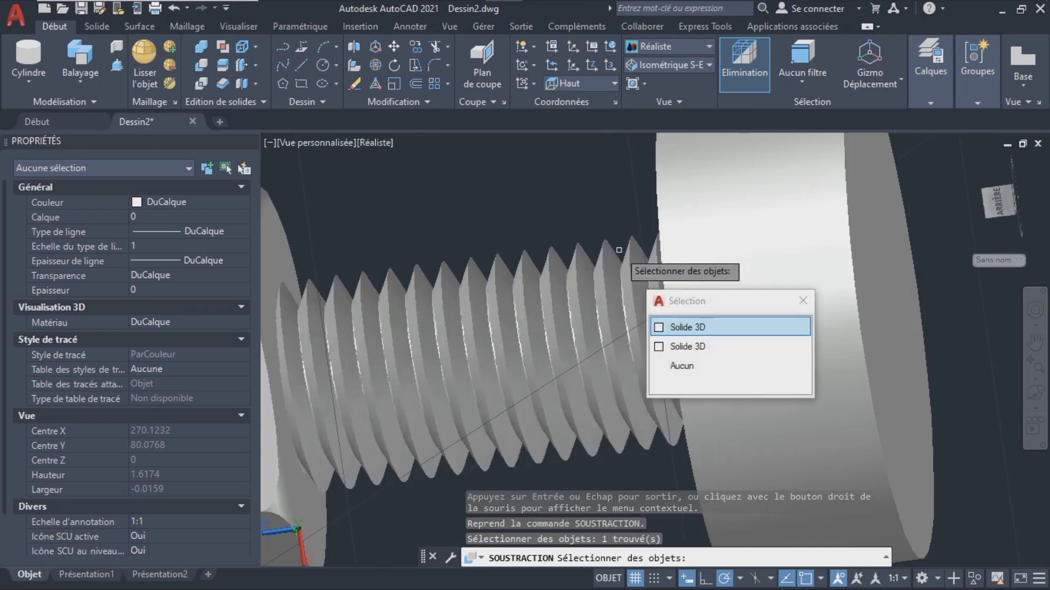
key("Escape")
- Show the model in 2D wireframe and subtract the end cylinder from the helical thread and the shank core
left_click(377, 143)
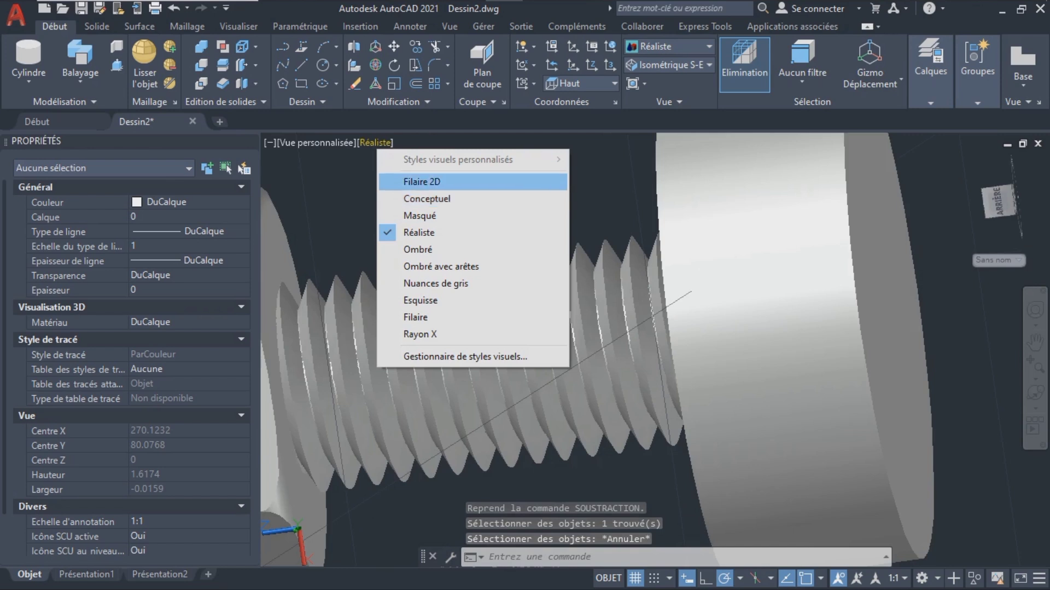
left_click(420, 181)
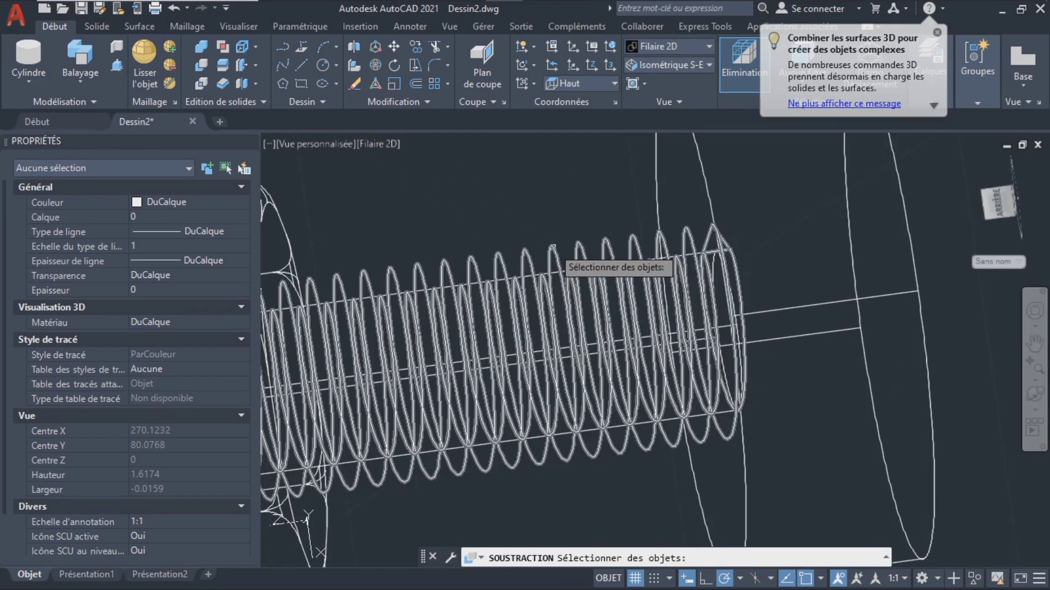
left_click(553, 247)
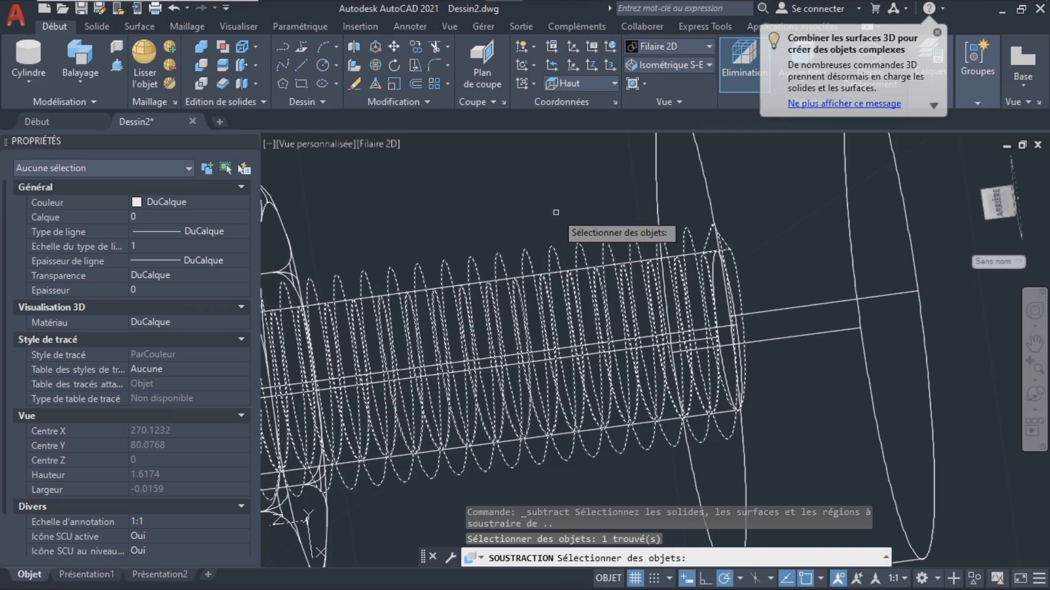
key("Return")
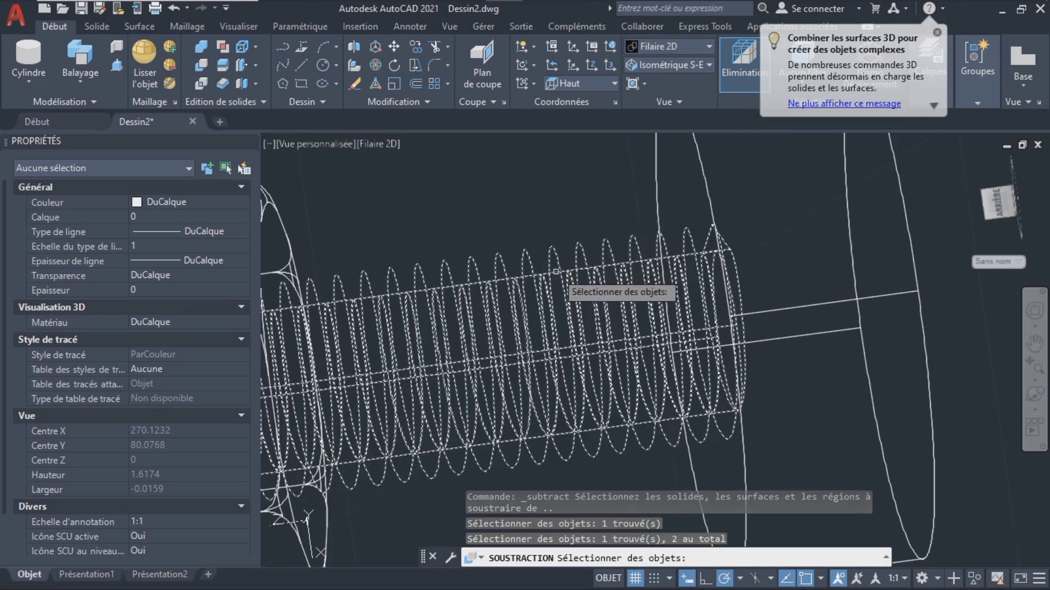
left_click(703, 178)
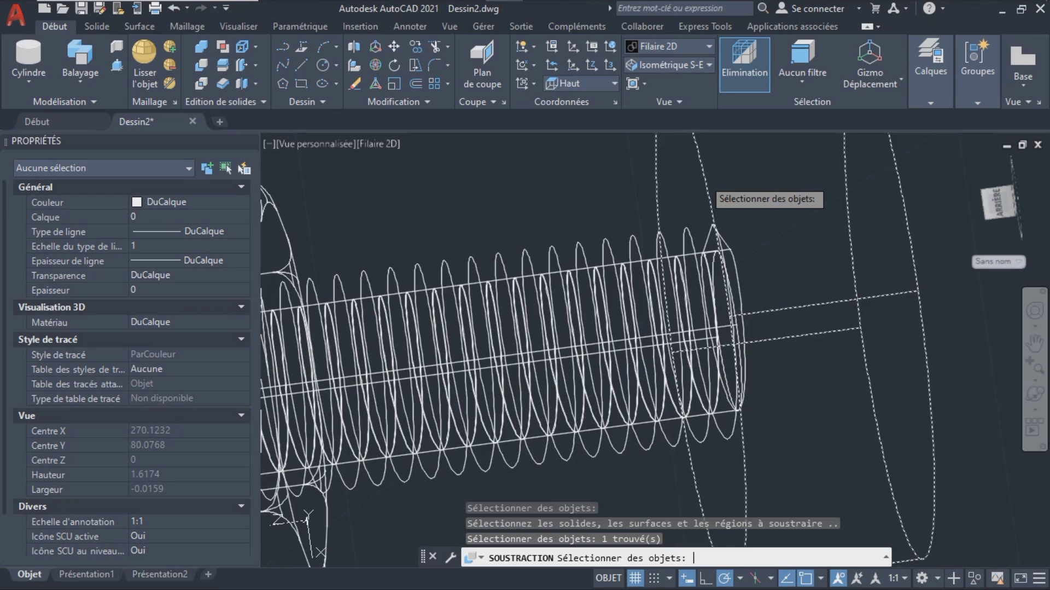
key("Return")
- Set the visual style back to Réaliste and close the Properties palette
left_click(1035, 394)
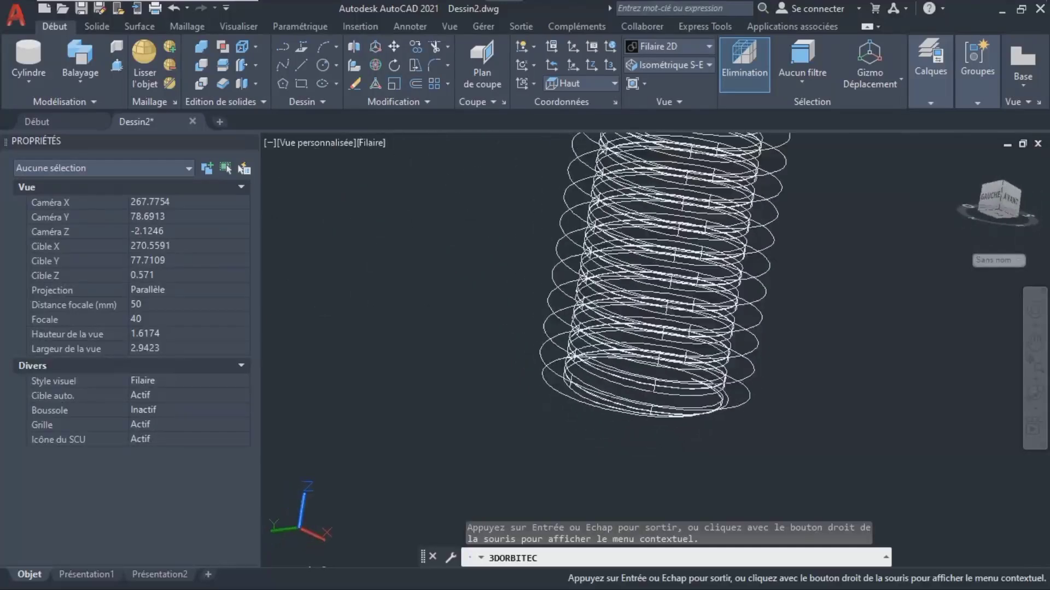
key("Escape")
left_click(392, 147)
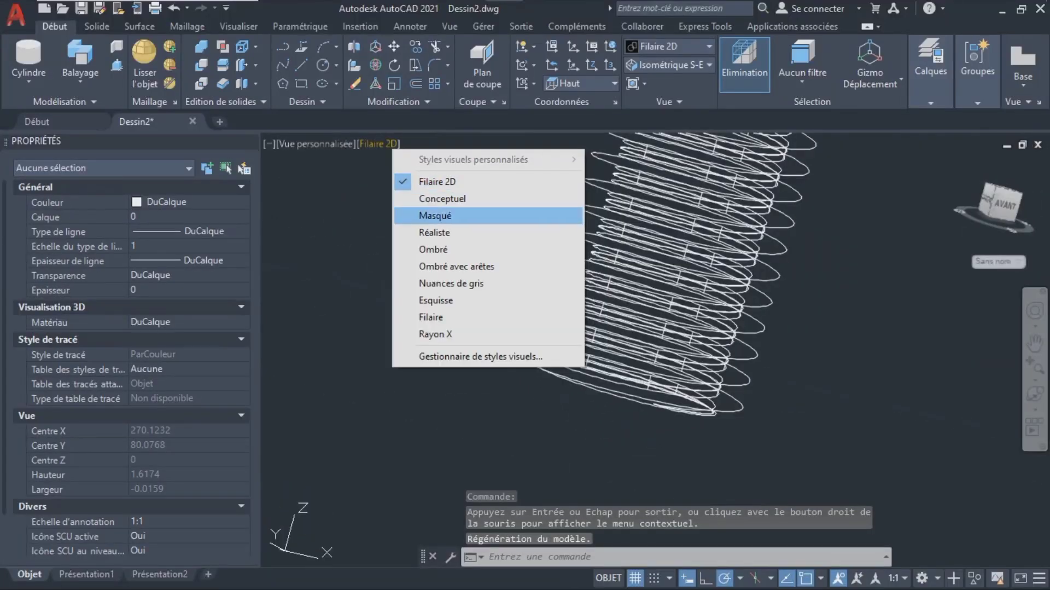
left_click(434, 232)
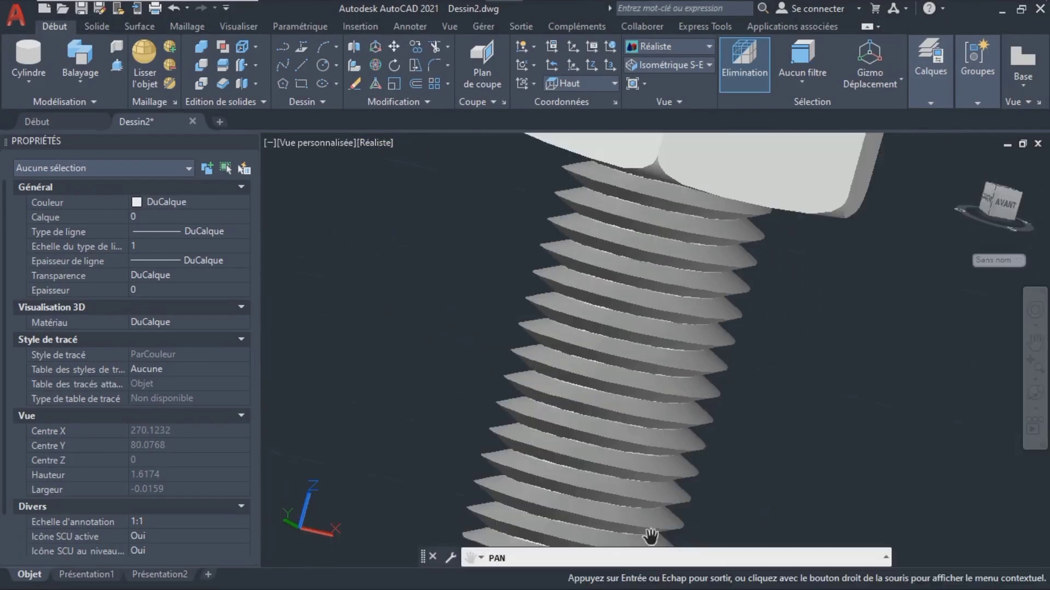
left_click(250, 143)
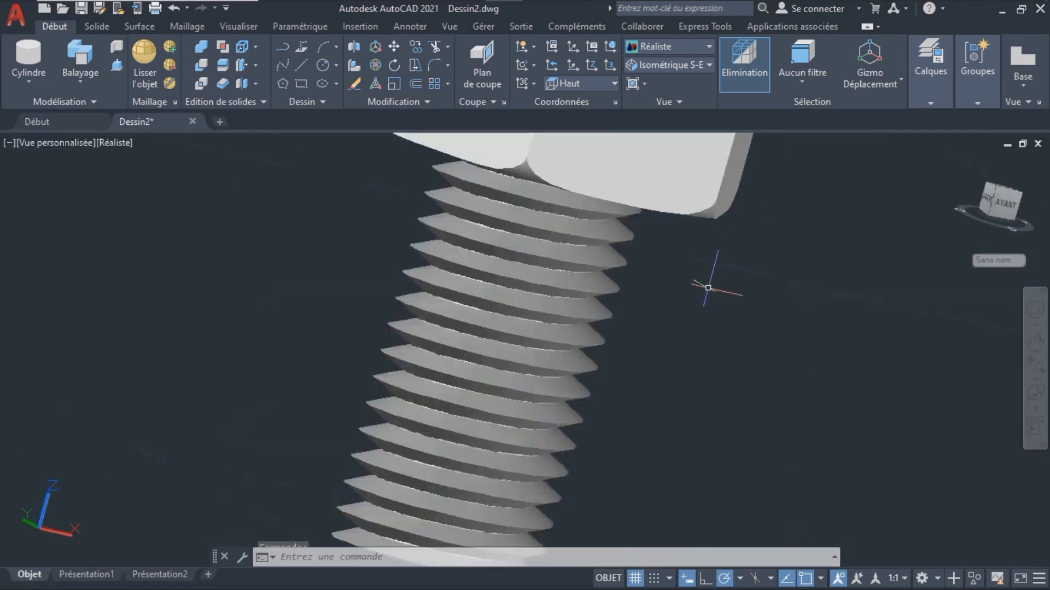
- Examine the assembled screw, trimmed thread and nut from several distances and angles
left_click(1035, 365)
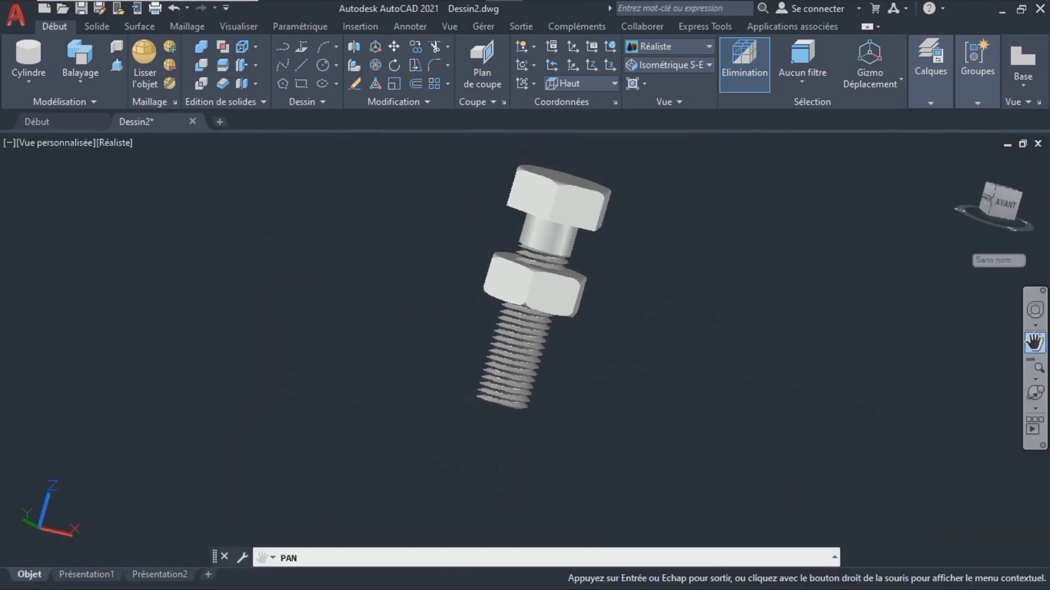
left_click(1036, 378)
left_click(962, 545)
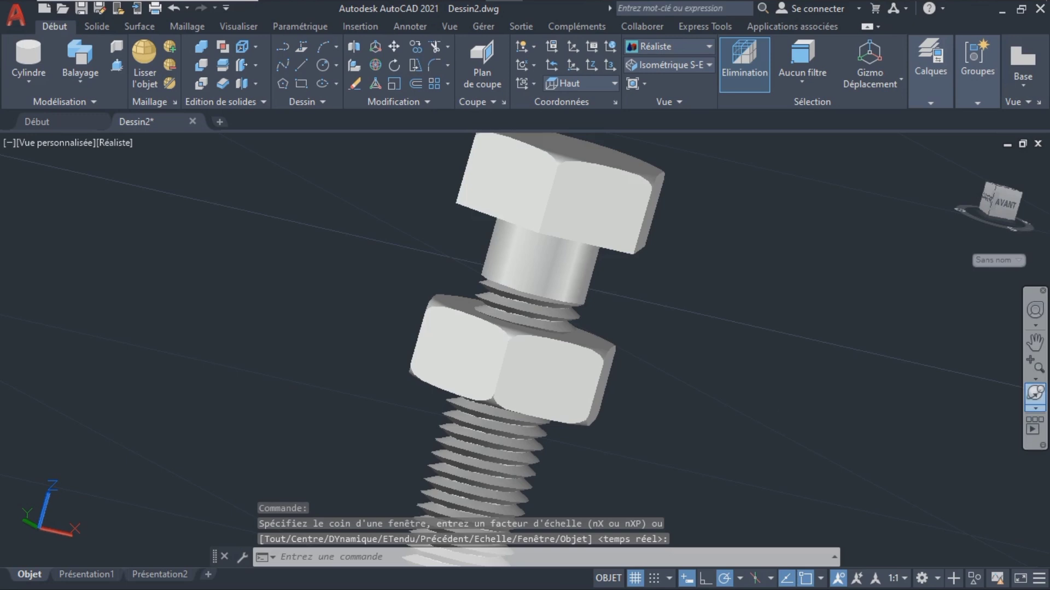
left_click(1036, 392)
key("Escape")
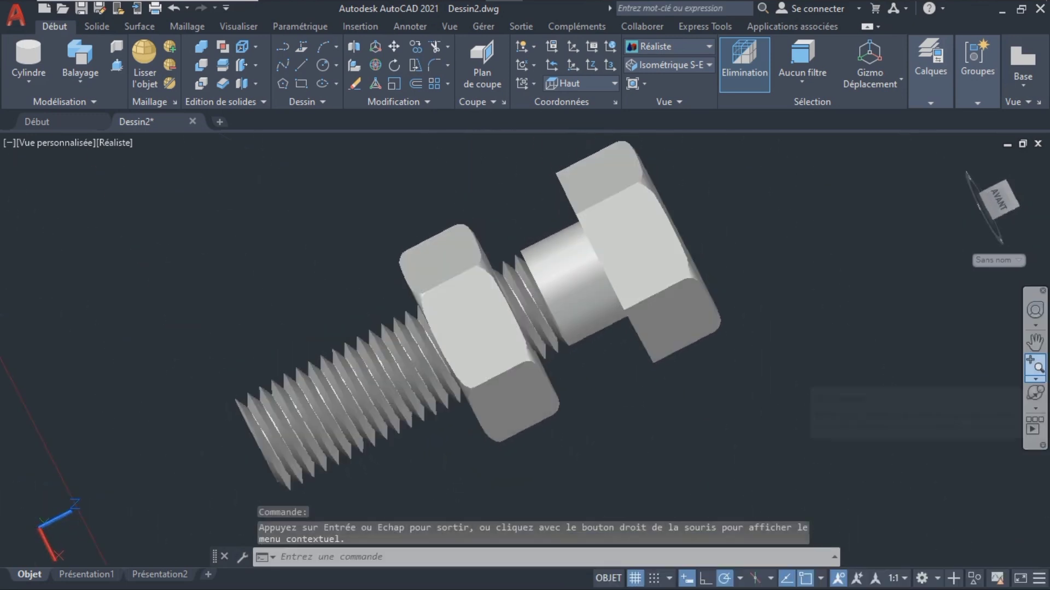
key("ctrl+a")
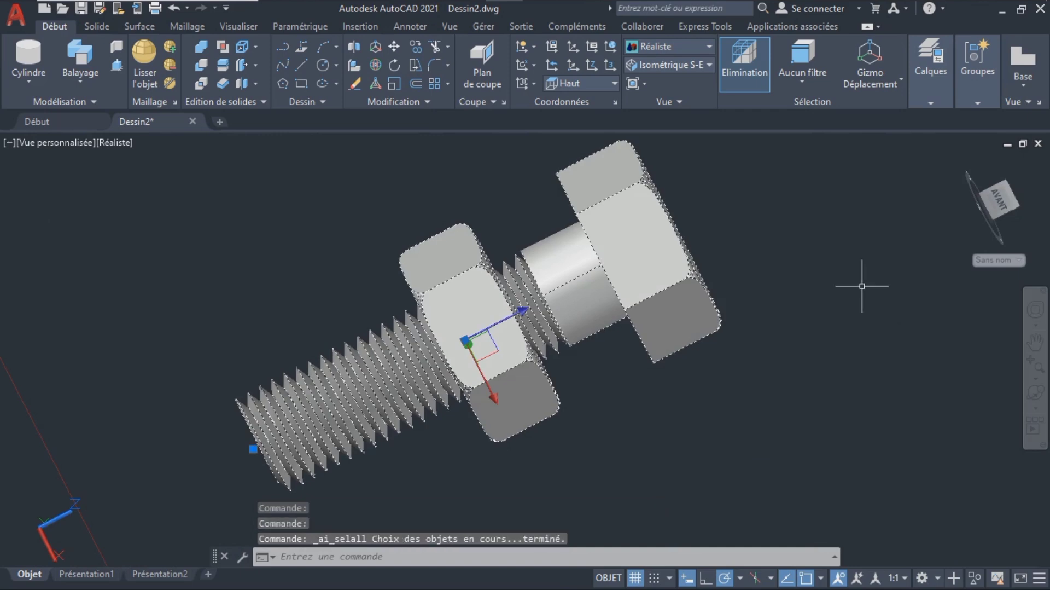
left_click(1036, 378)
left_click(952, 527)
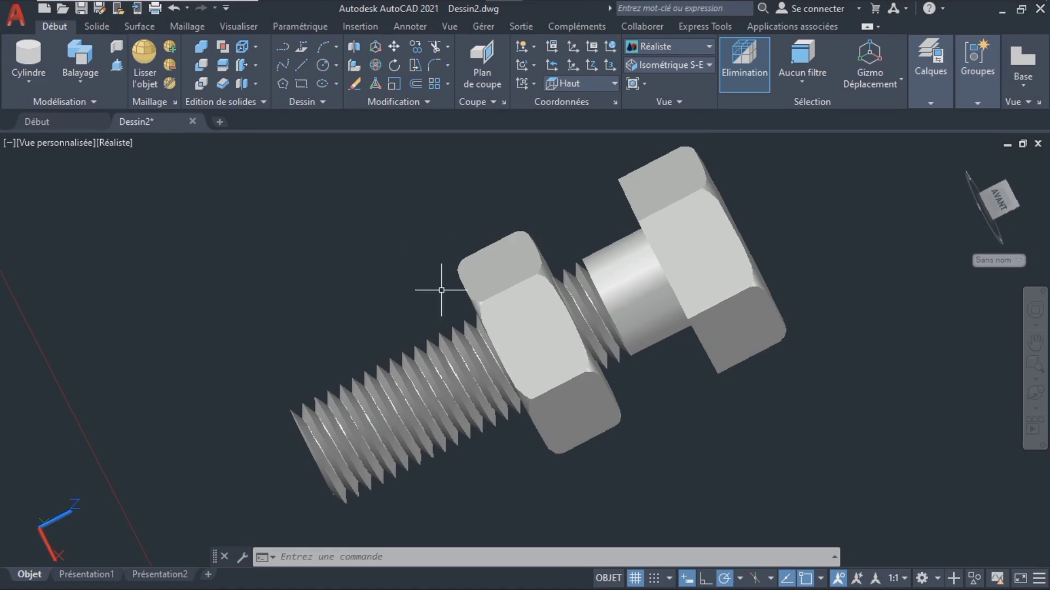
left_click(1036, 379)
left_click(954, 562)
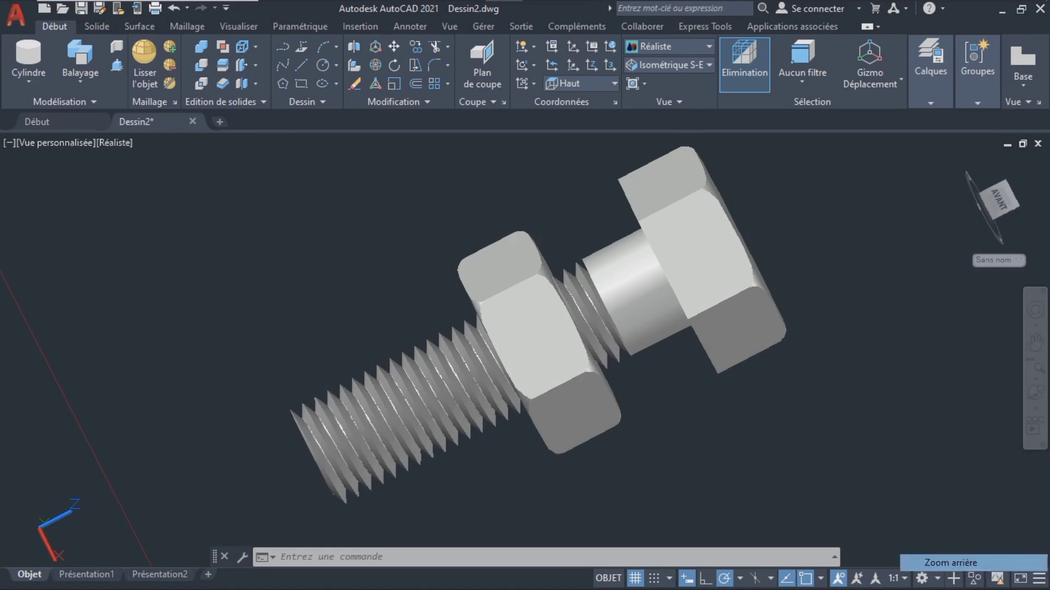
left_click(1035, 393)
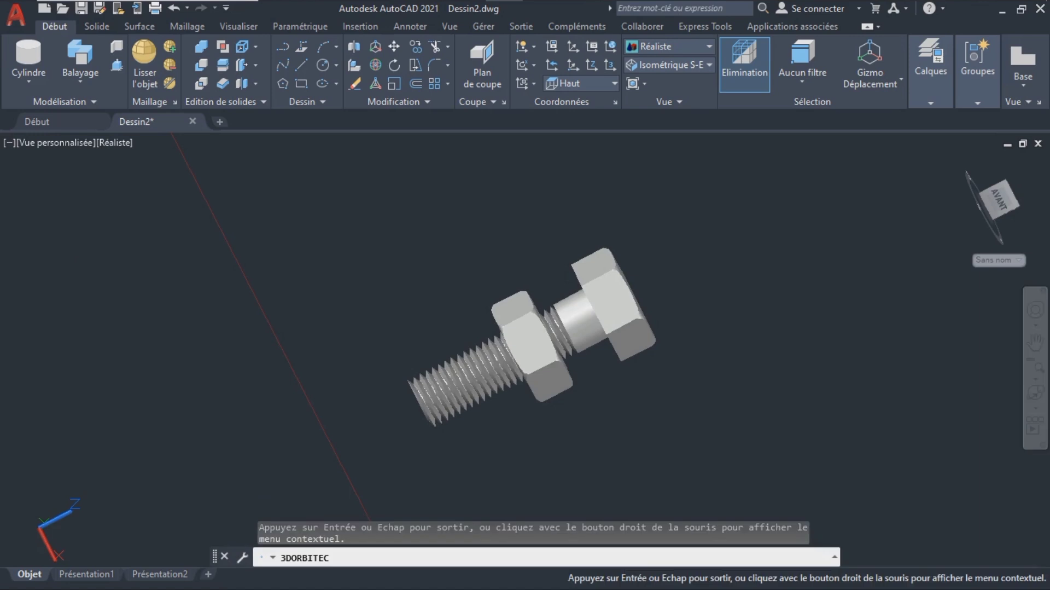
left_click_drag(525, 367, 591, 339)
key("Escape")
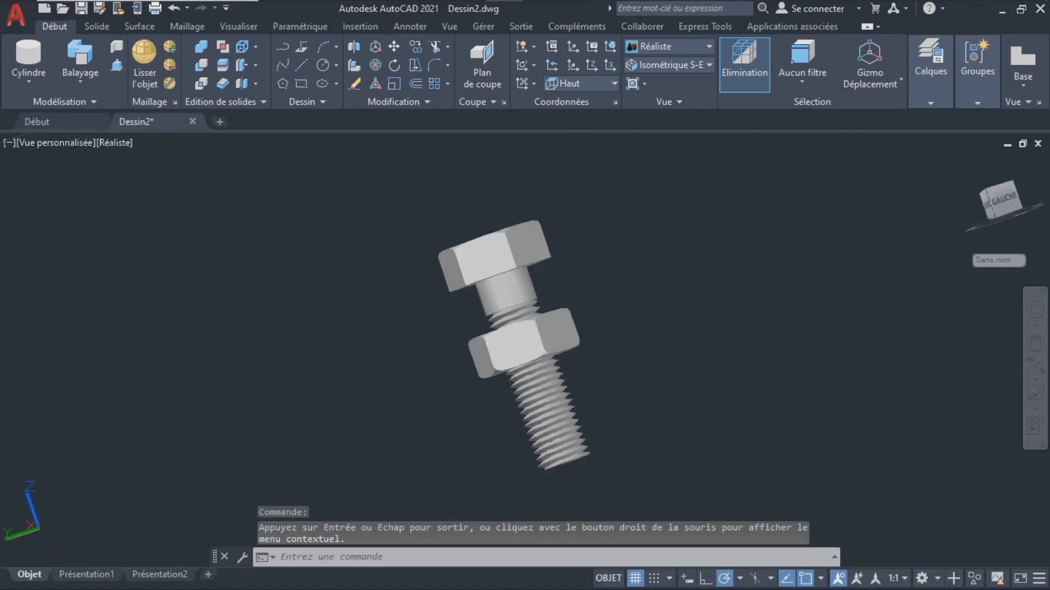
- Copy the nut together with the thread 4 units to the side of the screw
left_click(565, 324)
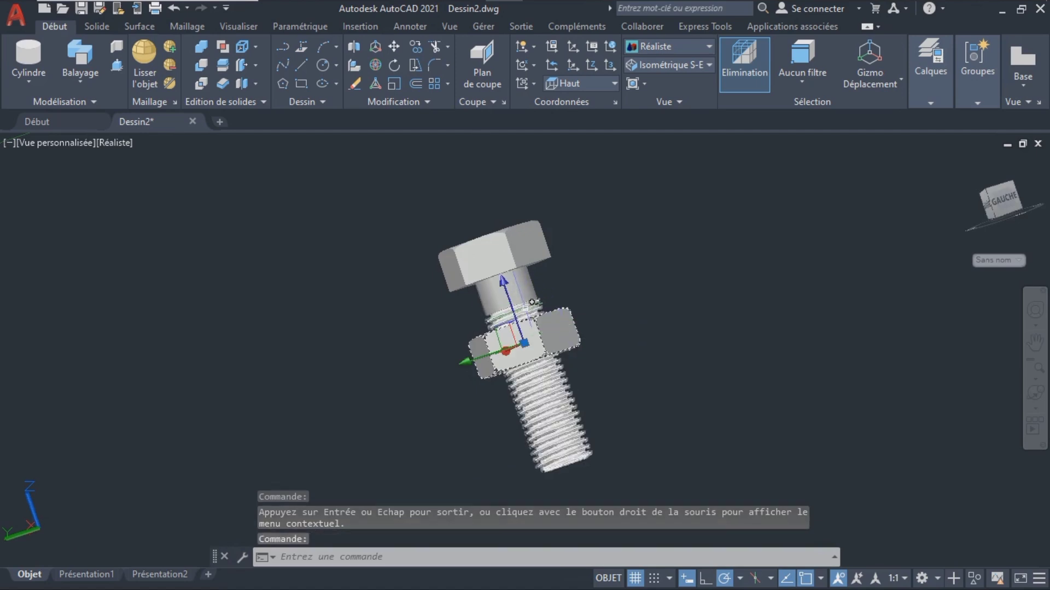
left_click(541, 405)
left_click(416, 47)
left_click(628, 454)
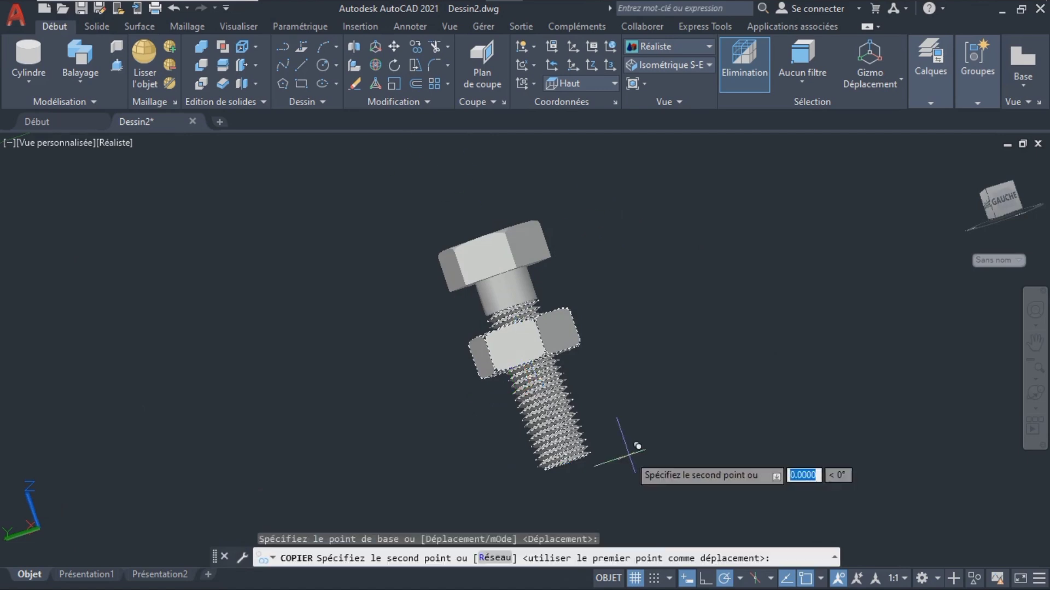
type("4")
key("Return")
key("Escape")
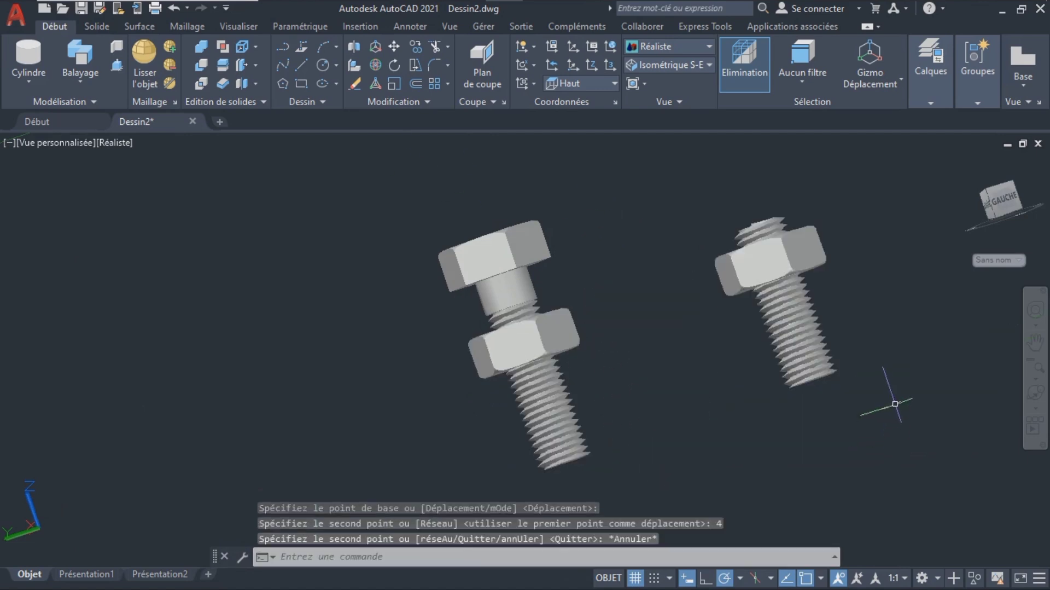
- Subtract the copied thread from the copied nut to cut its internal thread
left_click(201, 64)
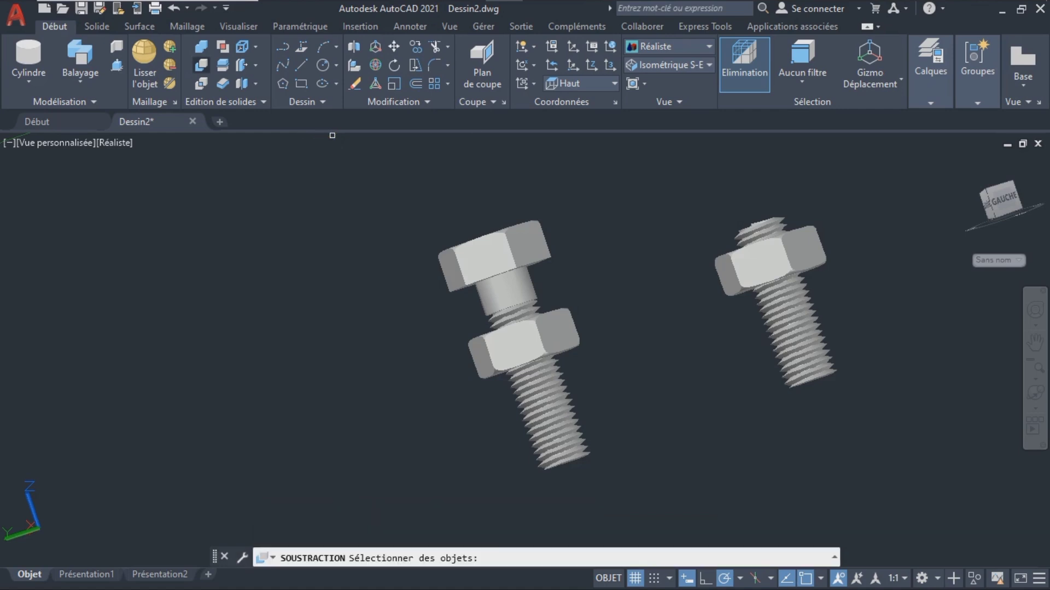
left_click(758, 250)
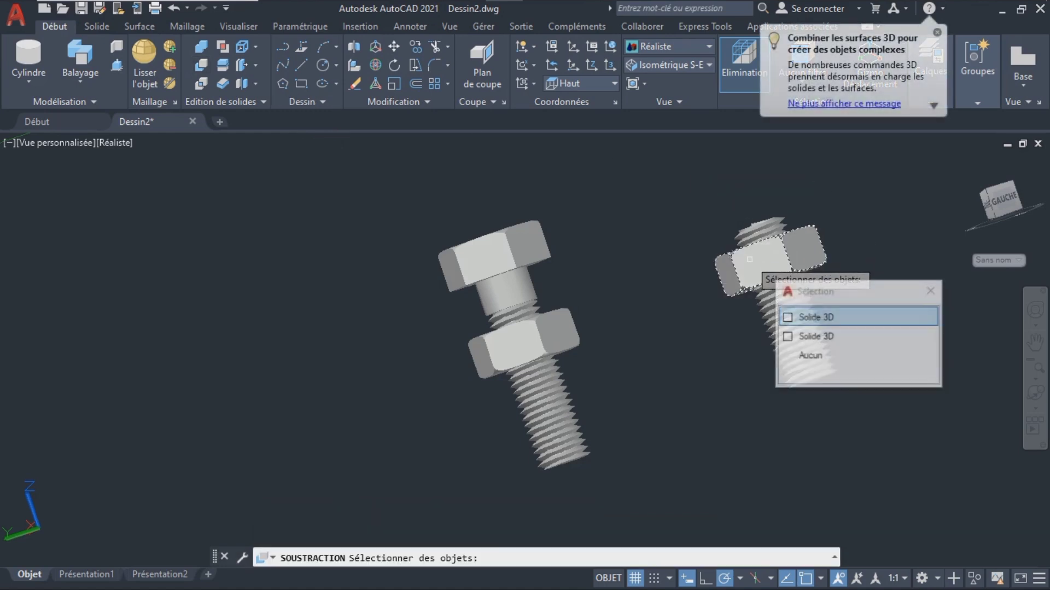
key("Return")
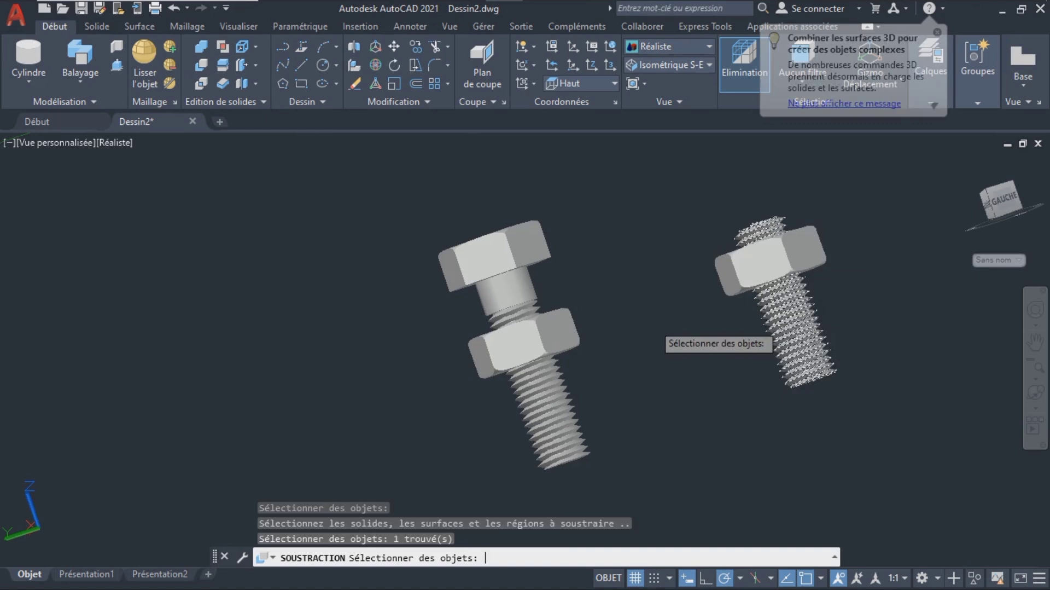
key("Return")
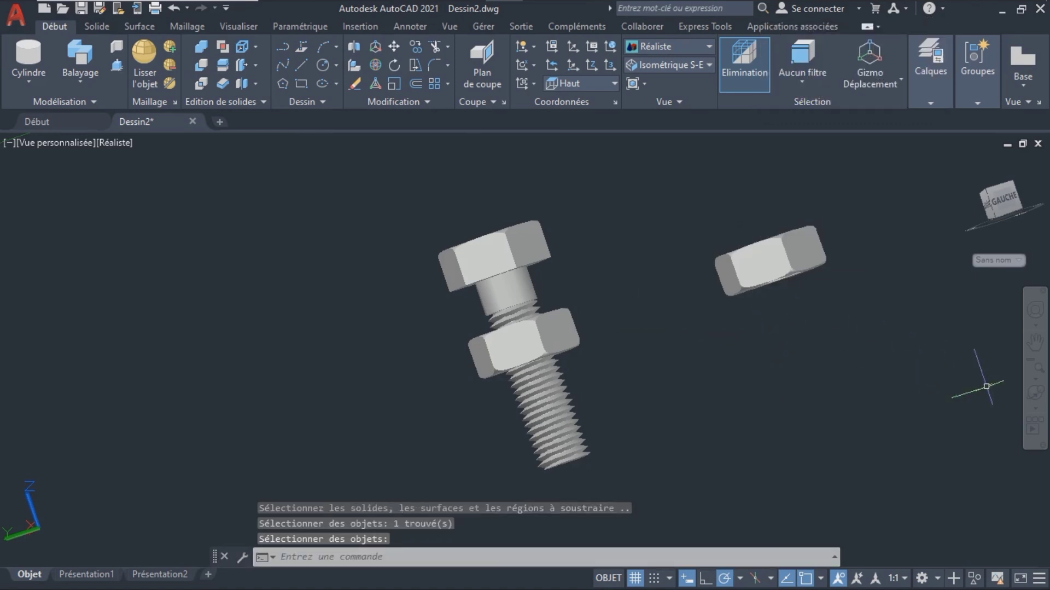
- Inspect the copied nut's internal thread up close from several sides and restore the previous view
middle_click_drag(766, 328, 684, 323, "shift")
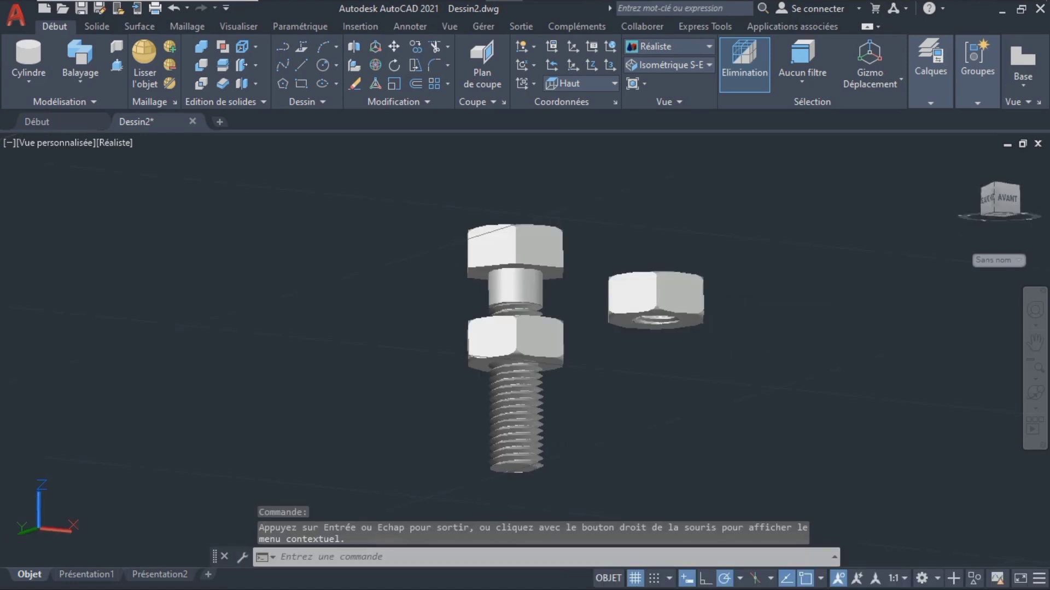
left_click(670, 298)
left_click(1036, 378)
left_click(933, 528)
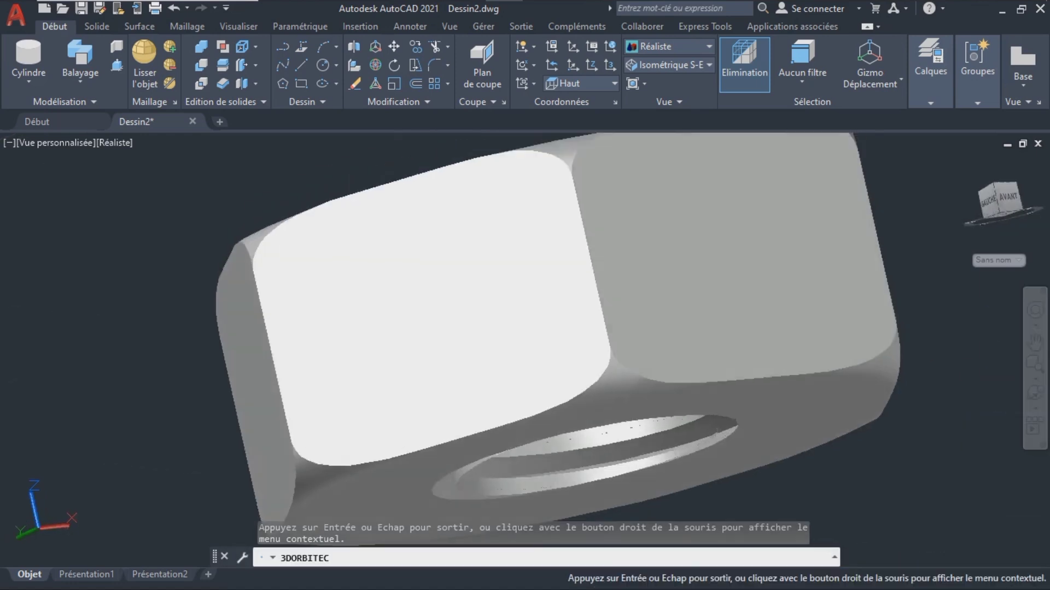
scroll(684, 430, "down", 4)
middle_click_drag(684, 430, 614, 414, "shift")
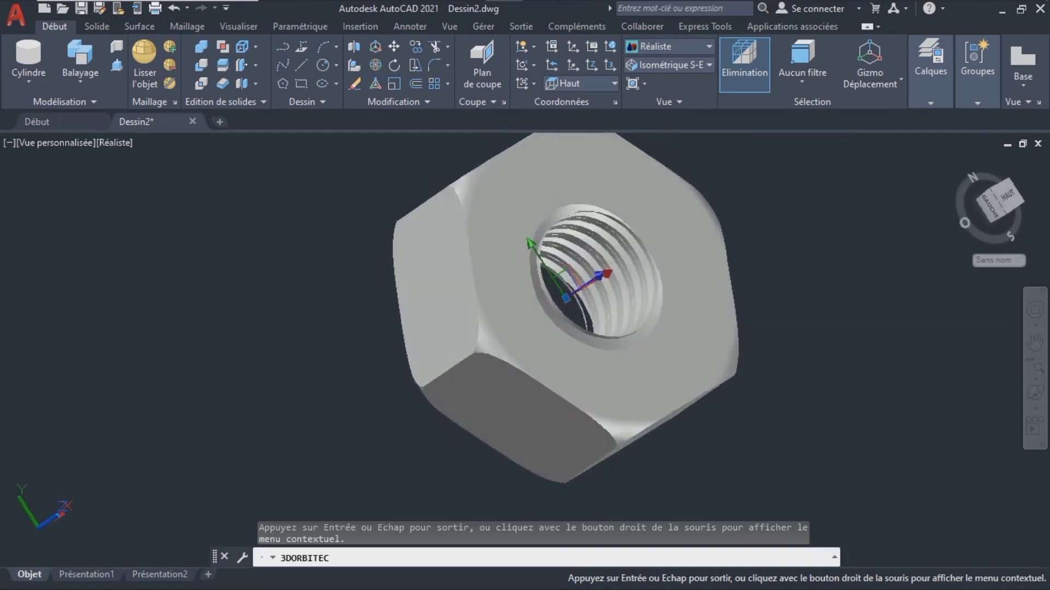
key("Escape")
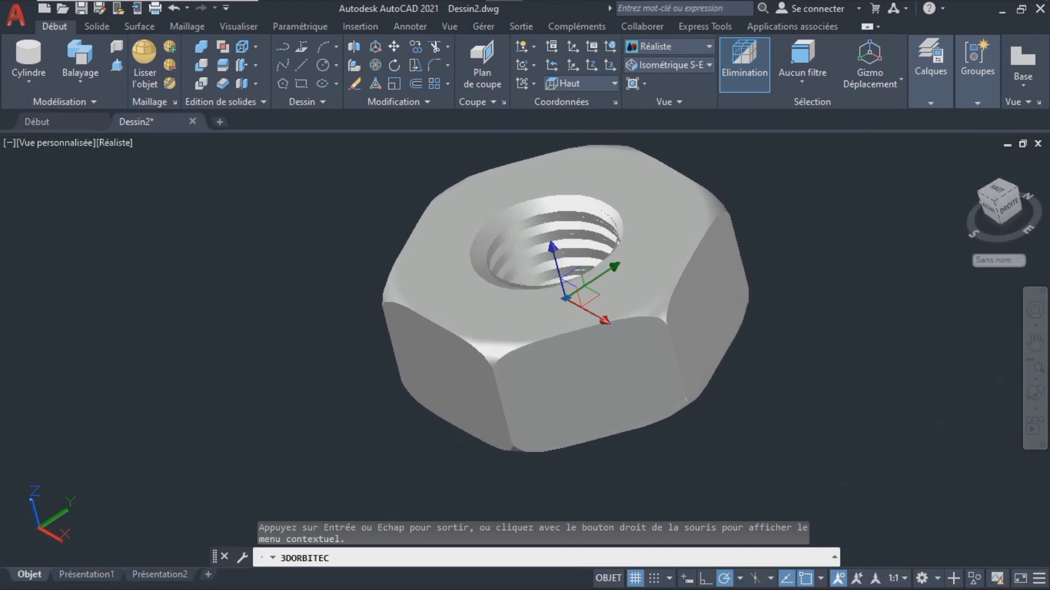
key("ctrl+z")
key("ctrl+z")
key("ctrl+z")
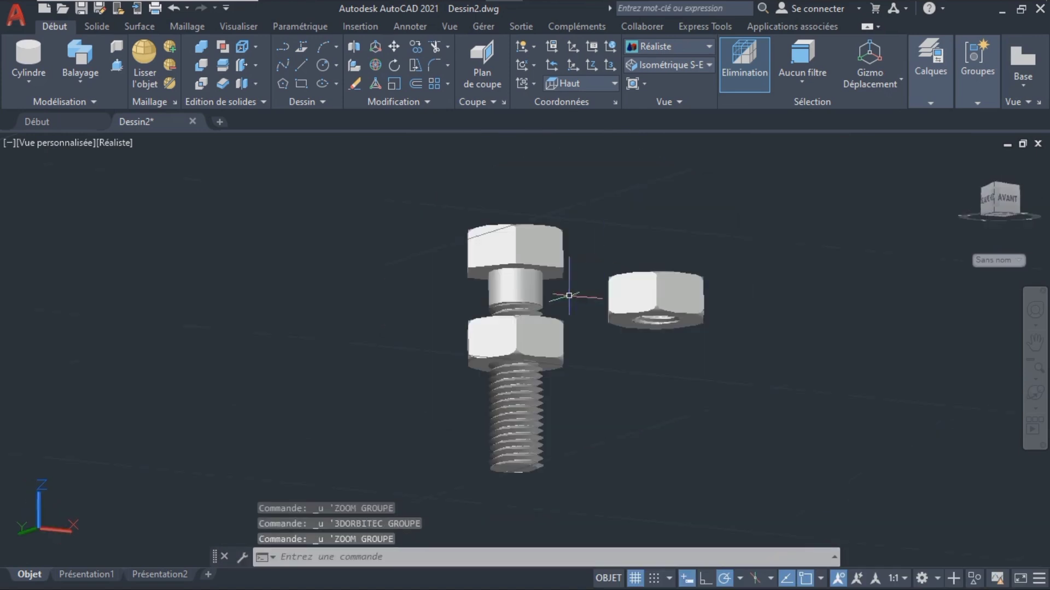
- Delete the original nut on the shank and move the internally threaded nut 4 units into its place
left_click(525, 326)
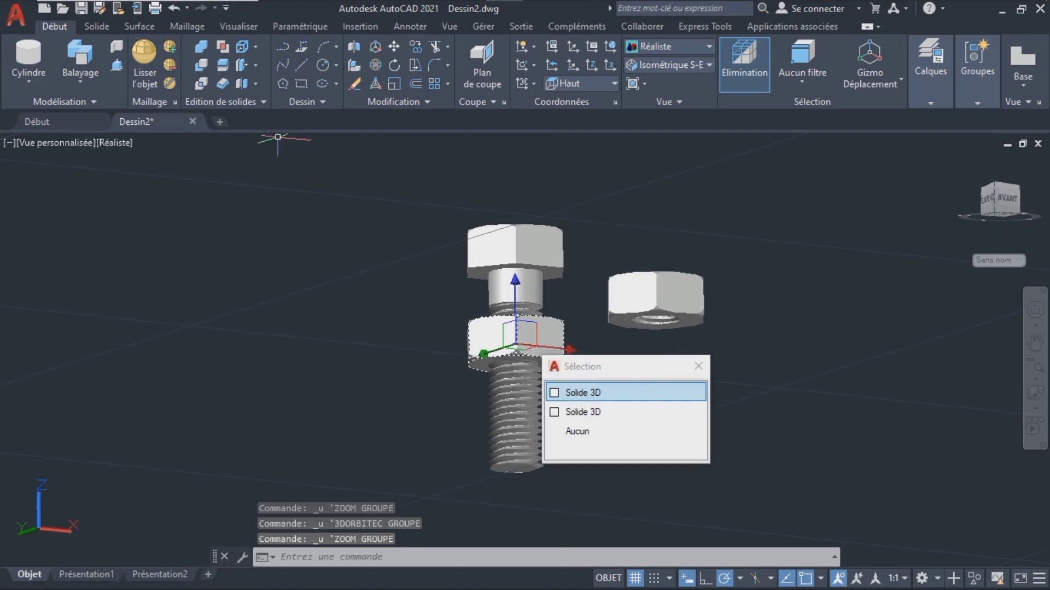
key("Delete")
left_click(1035, 392)
left_click_drag(525, 361, 614, 353)
key("Escape")
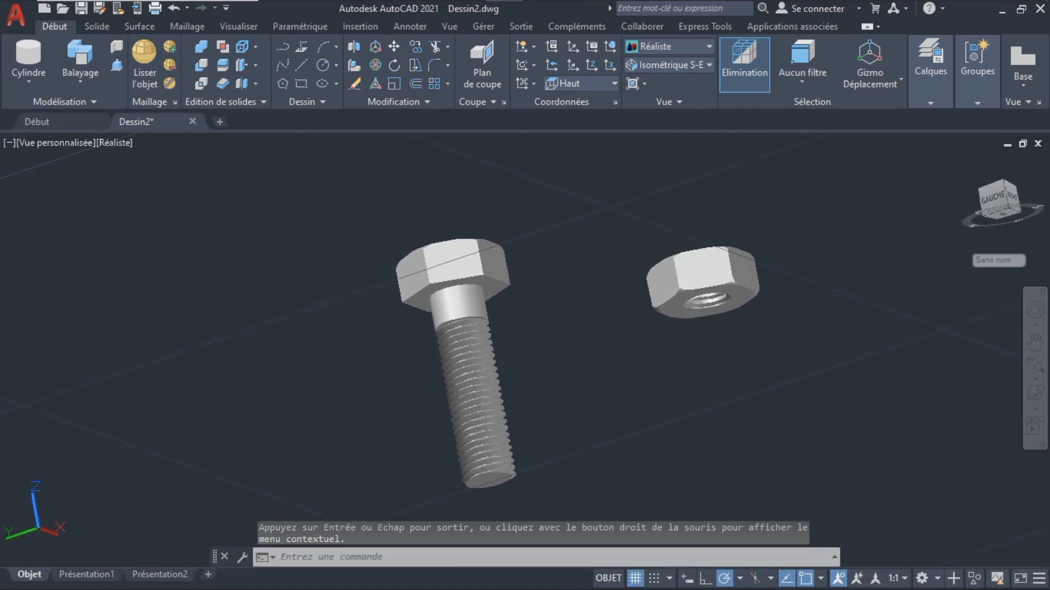
left_click(671, 294)
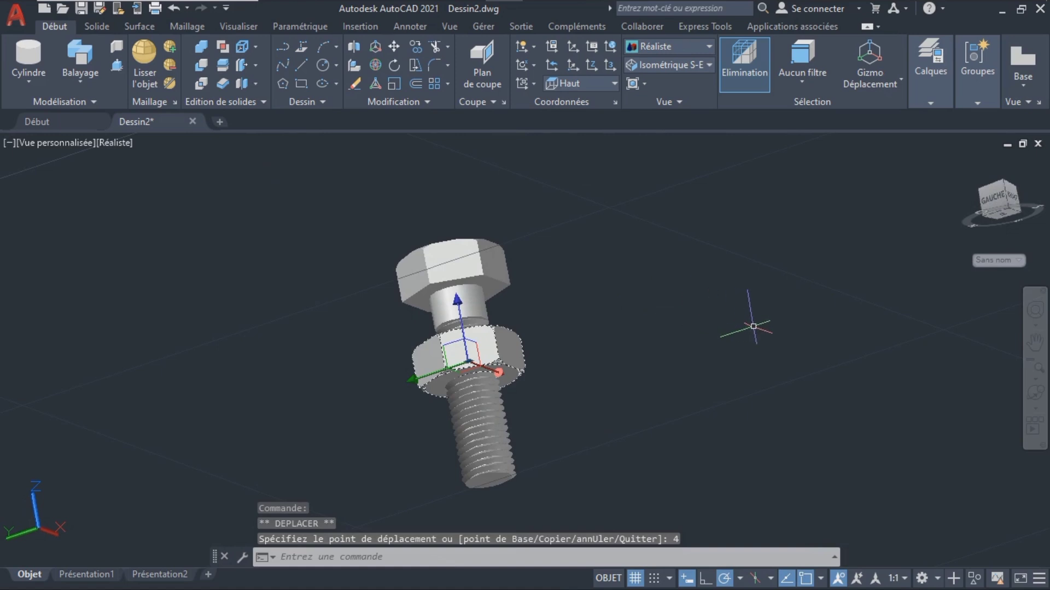
key("Escape")
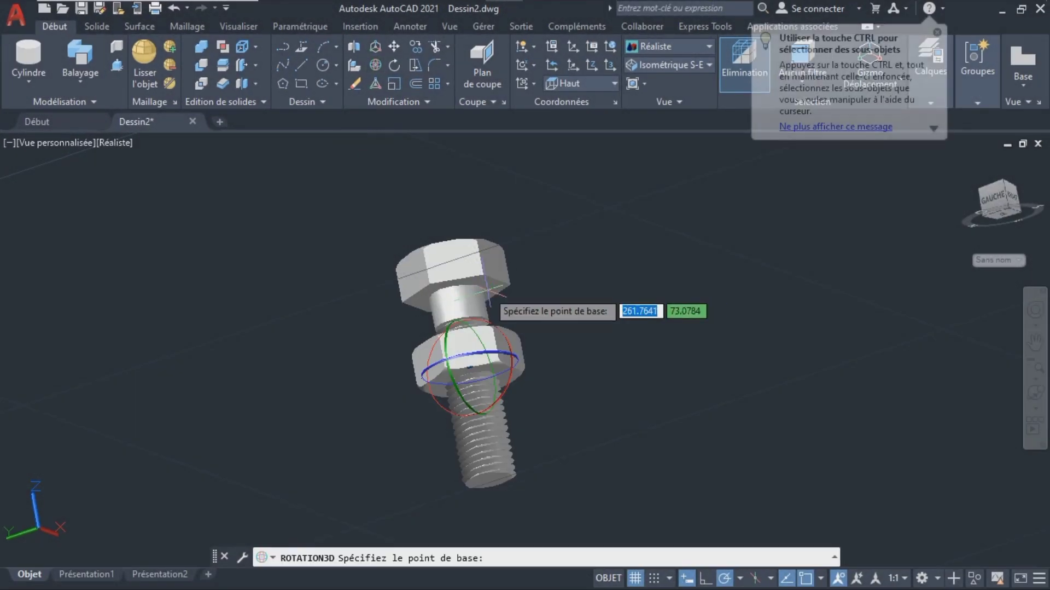
- Rotate the screw and nut 180° about the red X axis and show them in the Droite view
left_click(510, 351)
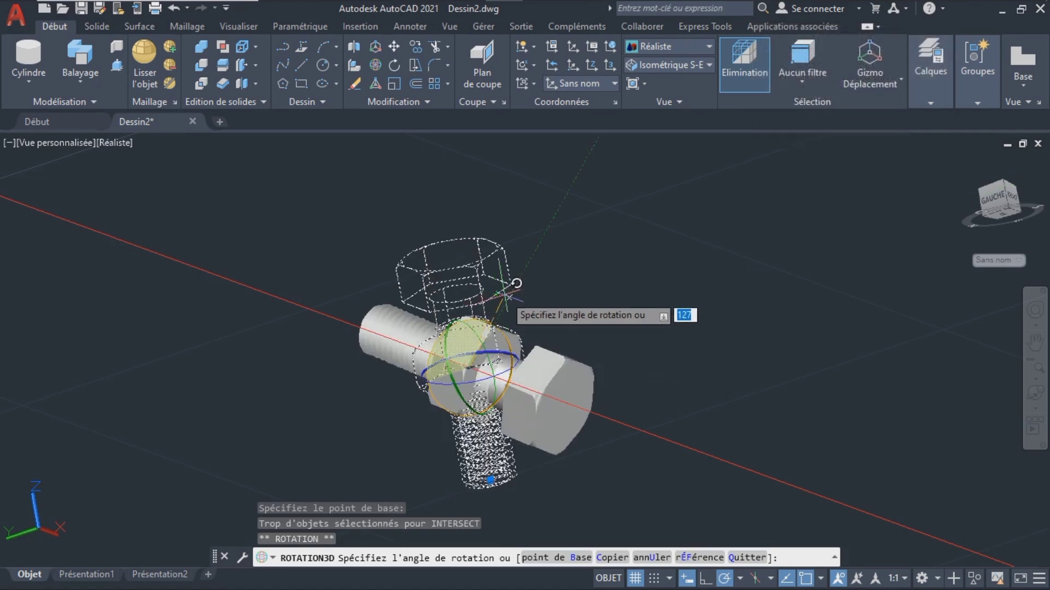
type("180")
key("Return")
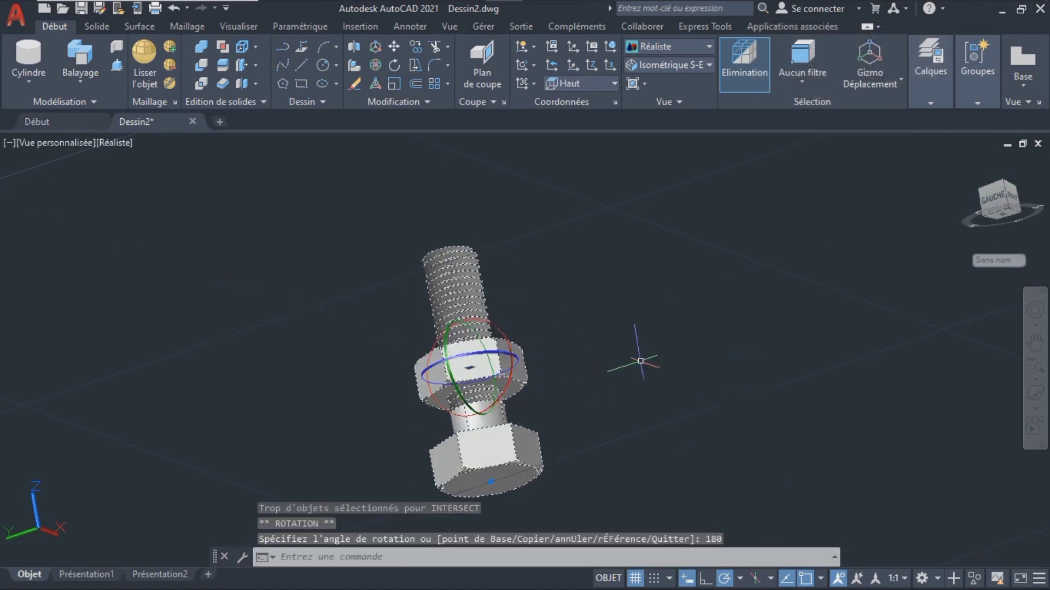
left_click(992, 198)
left_click(978, 200)
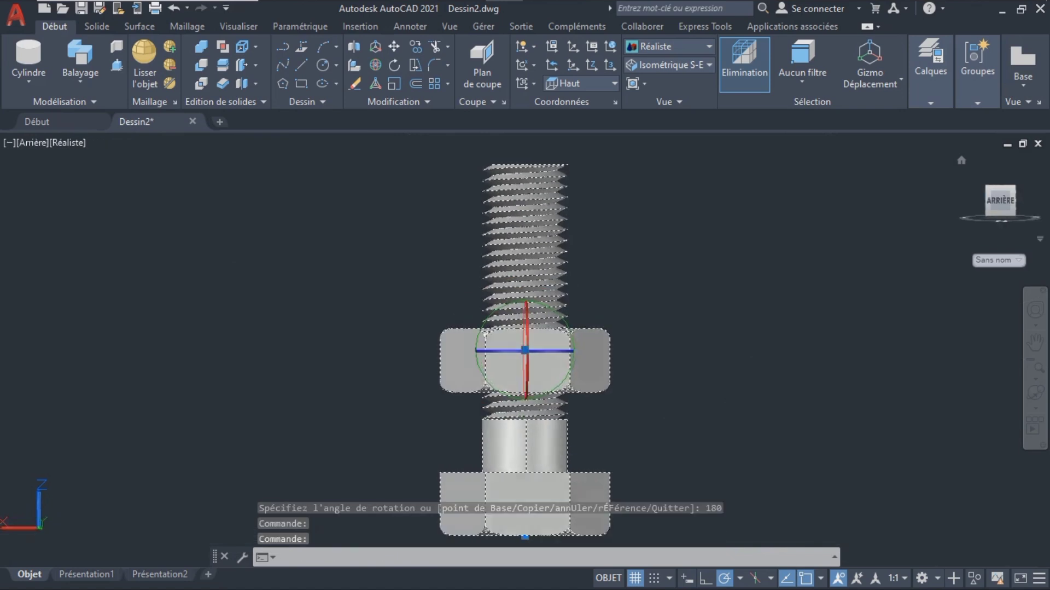
left_click(978, 200)
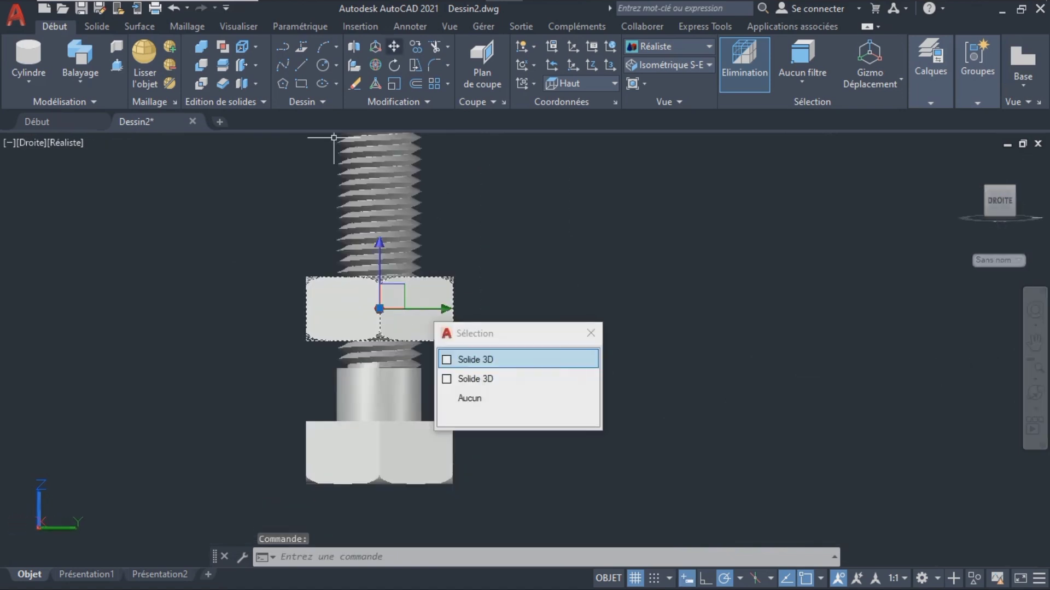
- Copy the threaded nut 4 units along +Y, beside the screw
left_click(415, 46)
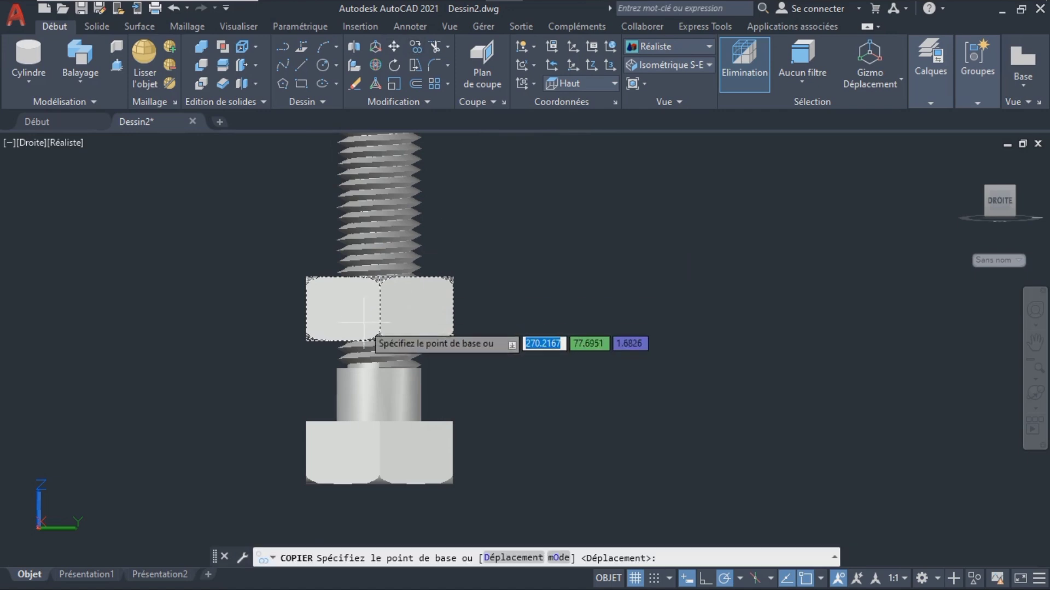
left_click(379, 339)
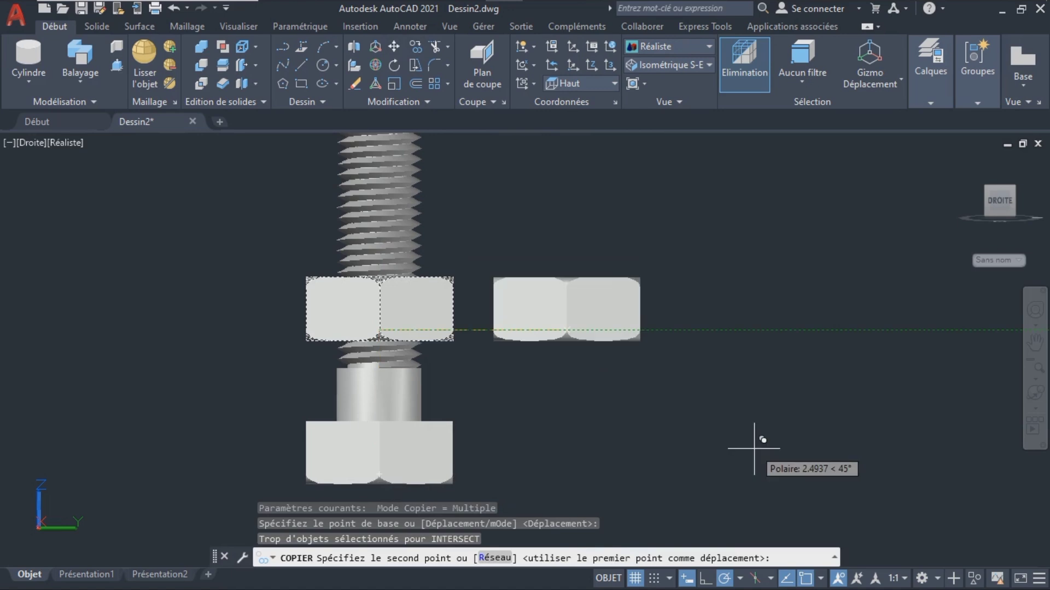
type("4")
key("Return")
key("Escape")
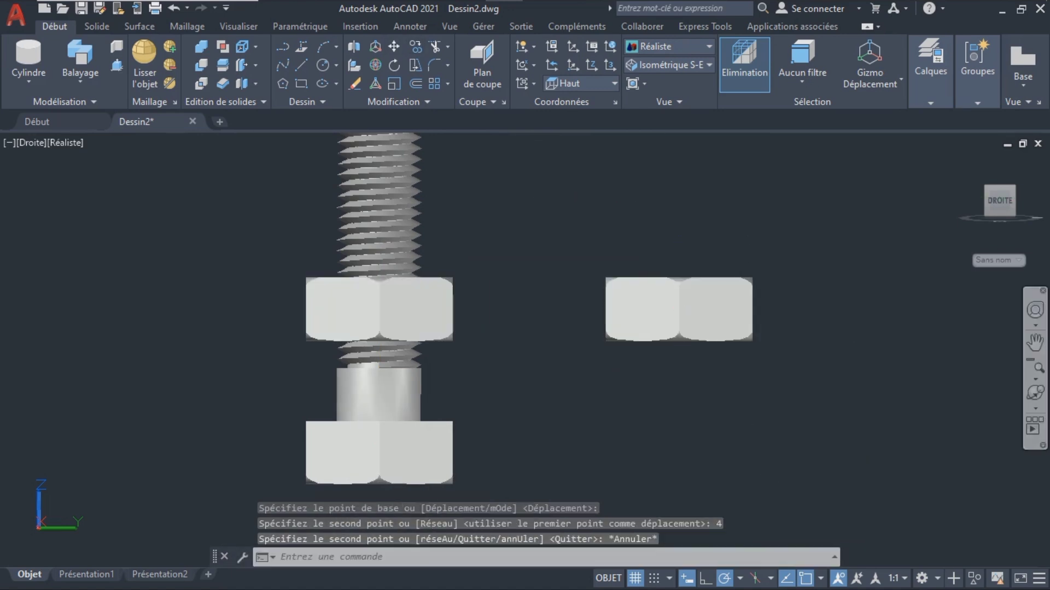
- Draw a large rectangular planar surface as a floor beneath the screw and the separate nut
left_click(1035, 392)
left_click_drag(766, 306, 722, 377)
key("Escape")
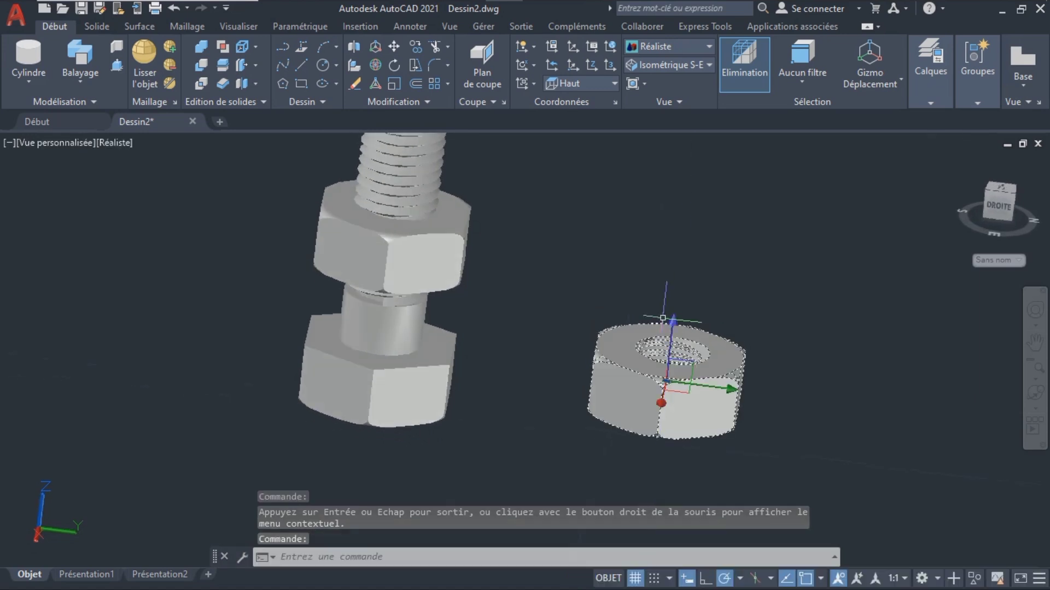
left_click(139, 26)
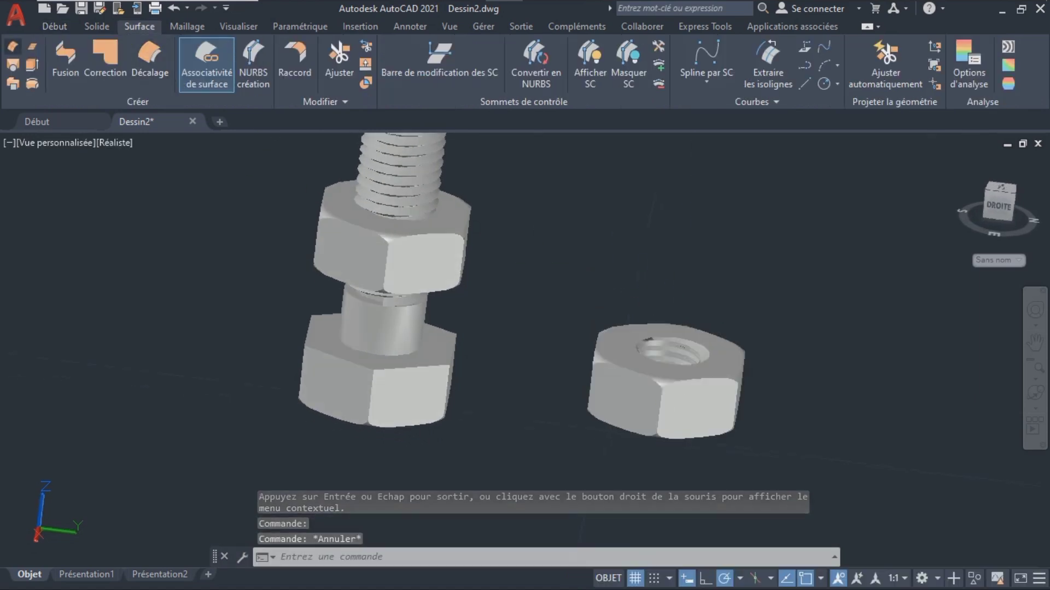
left_click(32, 46)
left_click(62, 183)
left_click(1036, 366)
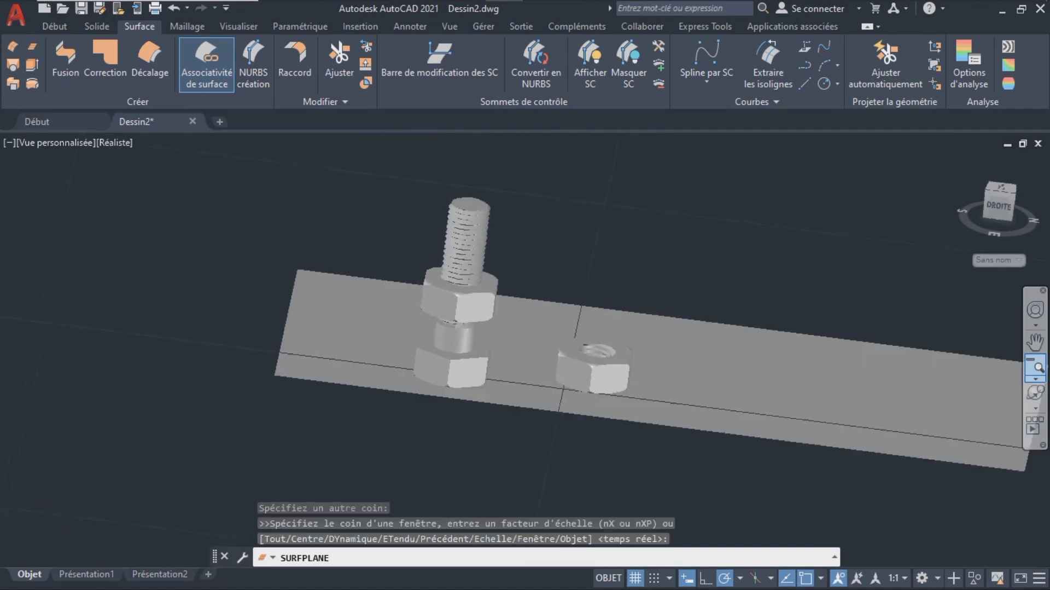
left_click(1035, 366)
left_click(796, 498)
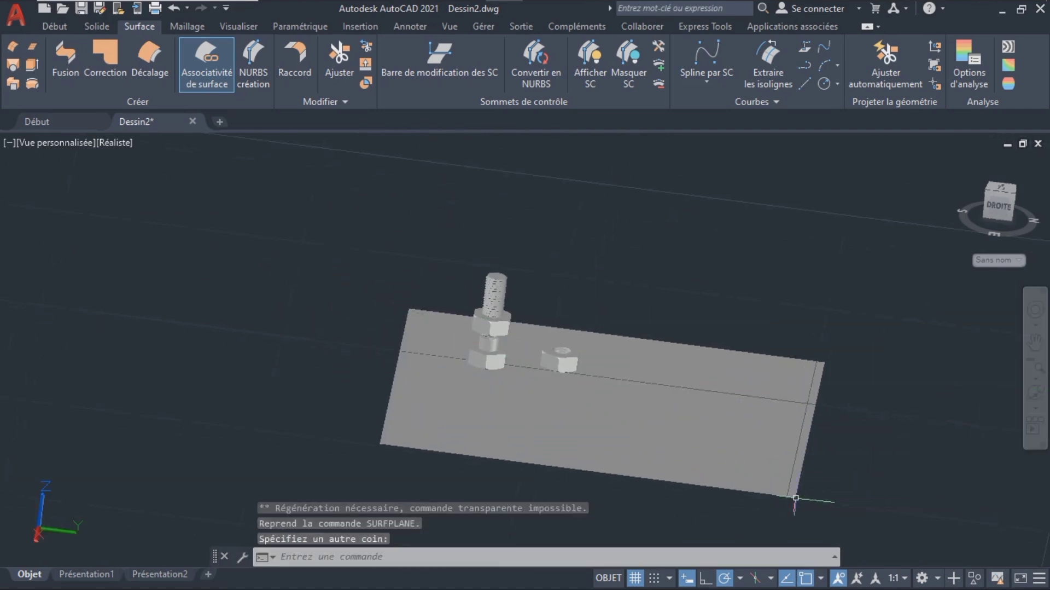
- Shift the floor surface until the screw and nut stand nearer its middle, and scale it up from a base point beside the parts
left_click(542, 405)
right_click(542, 391)
left_click(409, 308)
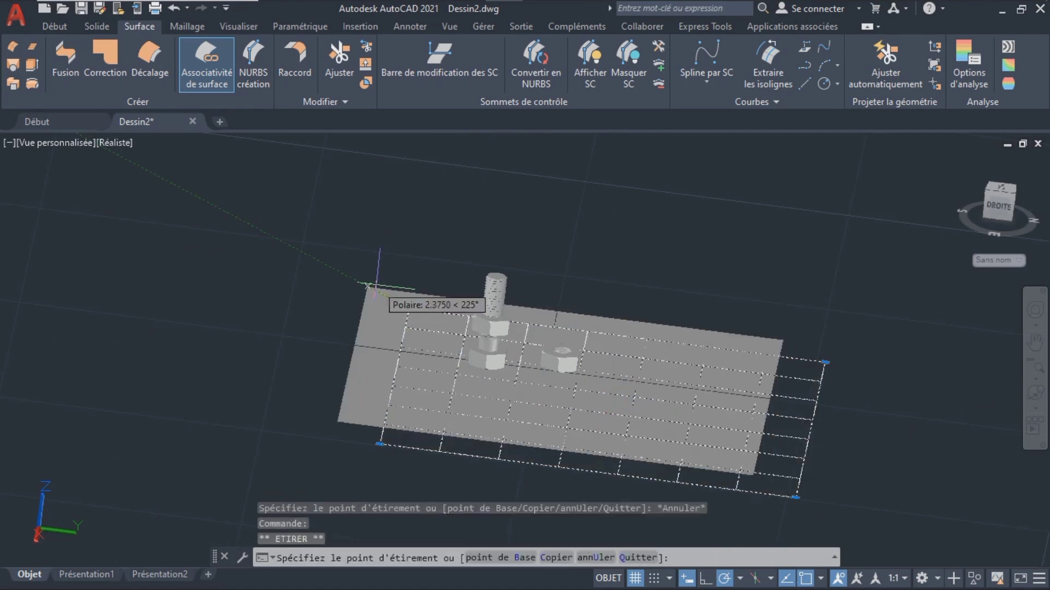
left_click(357, 282)
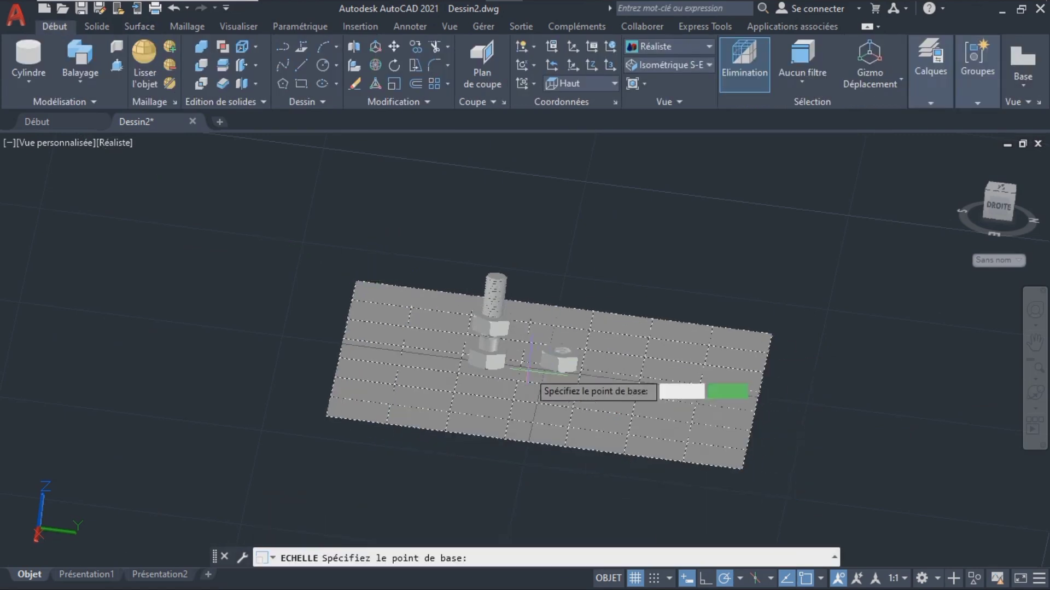
left_click(529, 371)
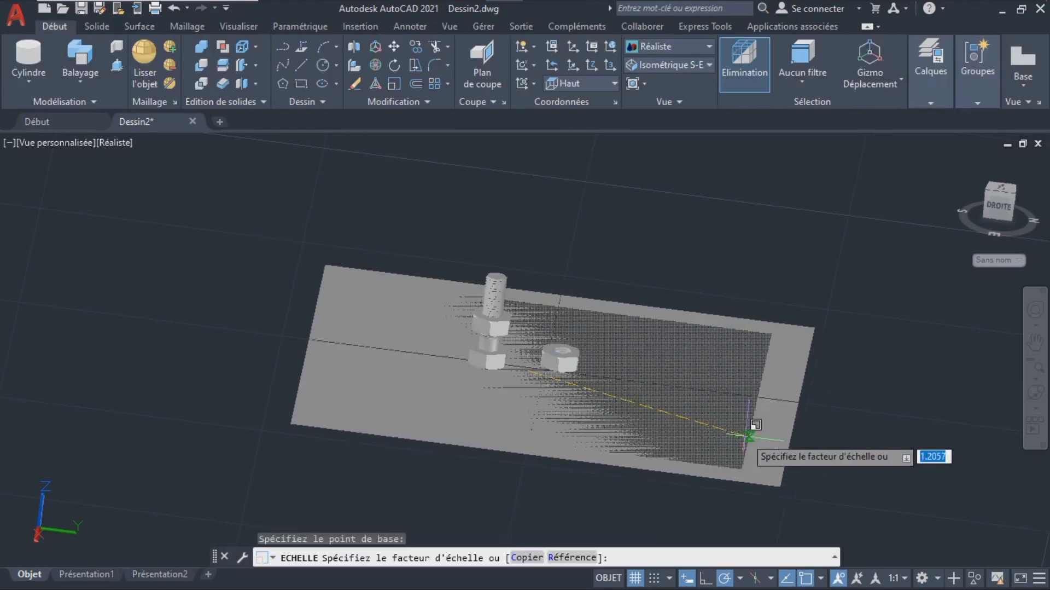
left_click(954, 497)
left_click(684, 378)
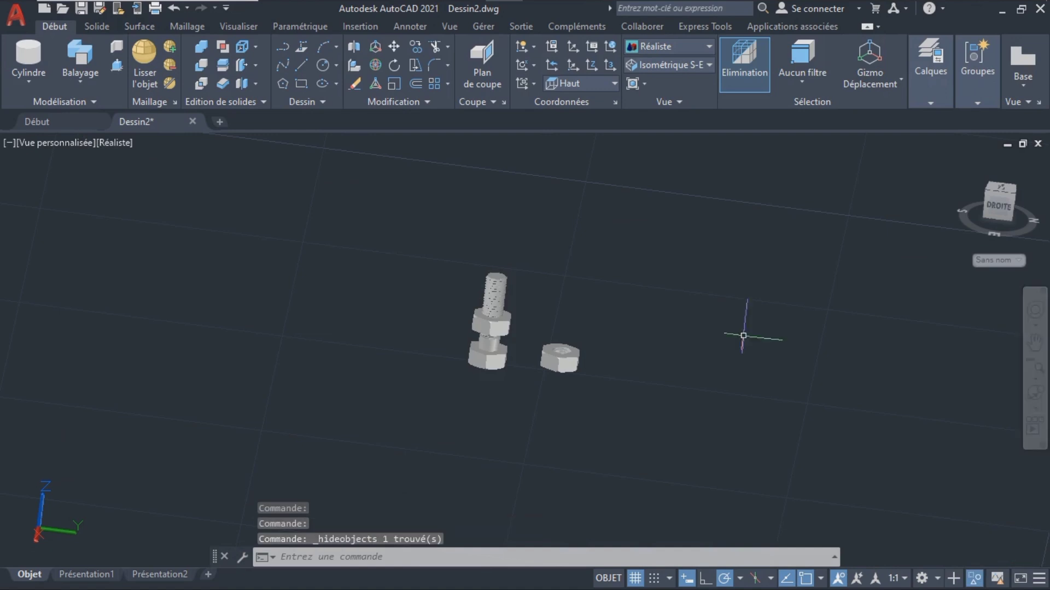
right_click(681, 318)
left_click(897, 383)
- Move the separate nut straight down about 1.5 units along Z so it rests on the floor surface
scroll(711, 350, "up", 6)
middle_click_drag(760, 500, 757, 433, "shift")
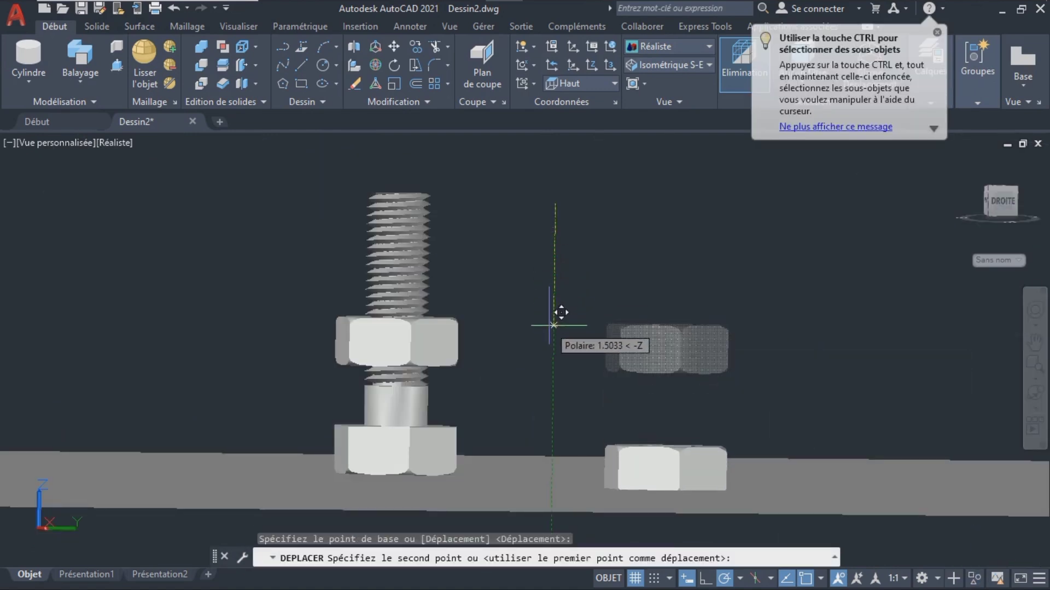
left_click(553, 321)
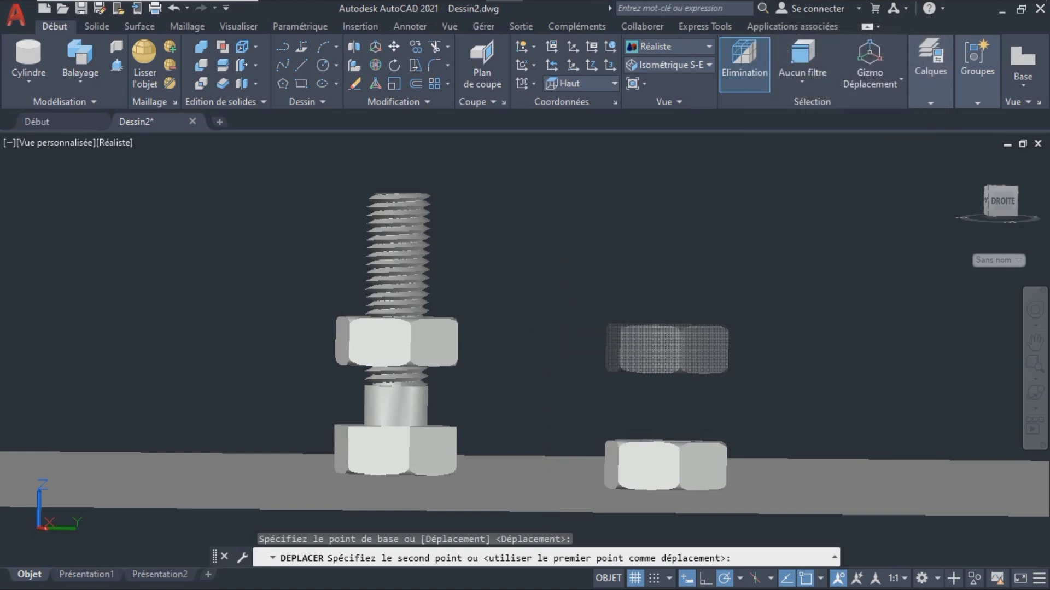
- Move the separate nut 1 unit in the negative direction of the red X axis
middle_click_drag(966, 363, 967, 323, "shift")
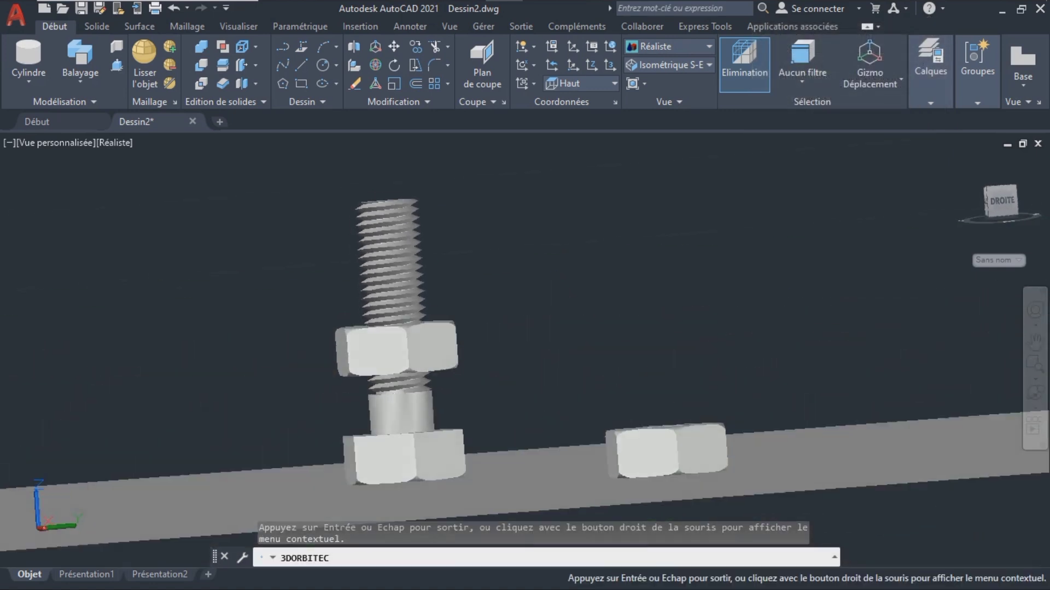
key("Escape")
left_click(666, 460)
middle_click_drag(662, 406, 664, 435, "shift")
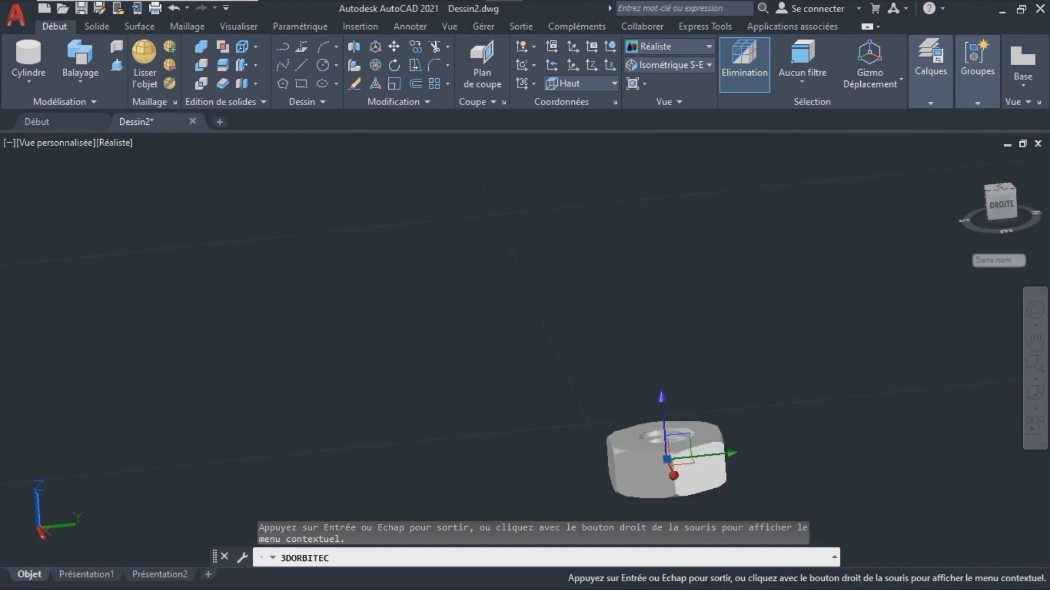
left_click(700, 465)
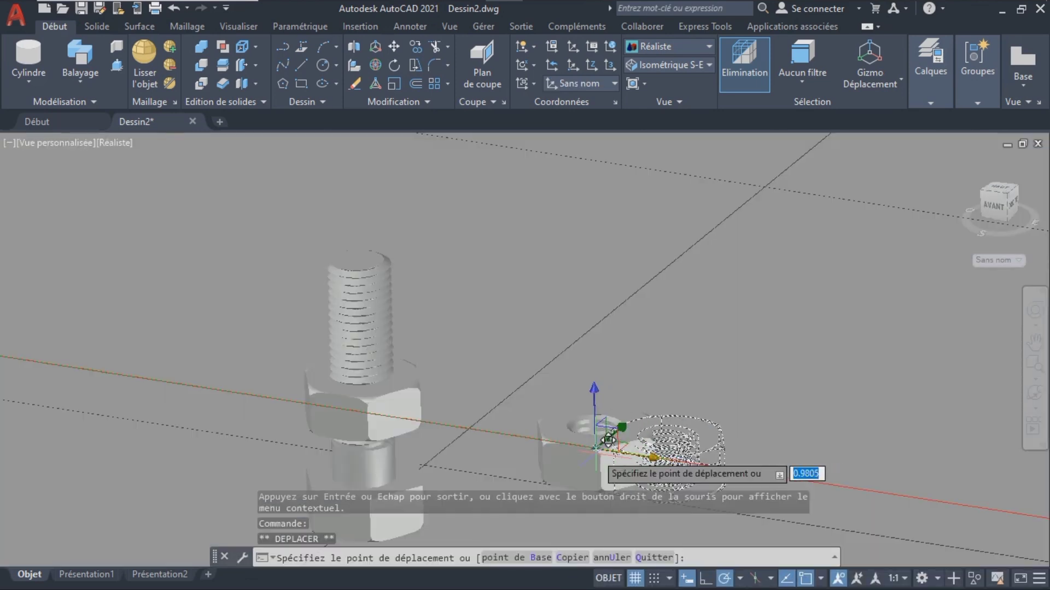
type("1")
key("Return")
key("Escape")
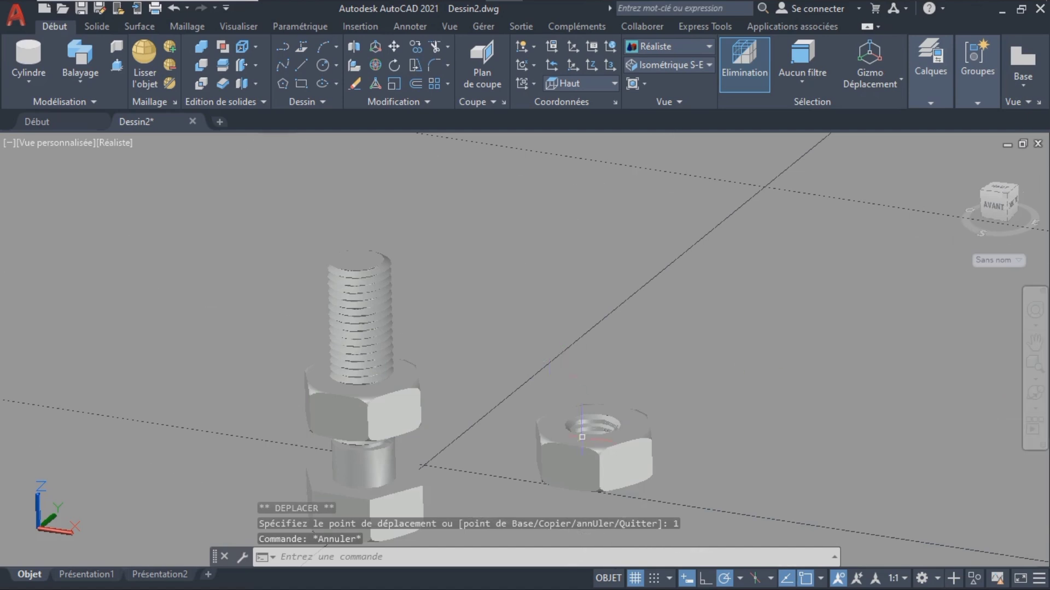
- Shift the separate nut 1 more unit in the same negative X direction
left_click(582, 436)
left_click(629, 454)
type("1")
key("Return")
key("Escape")
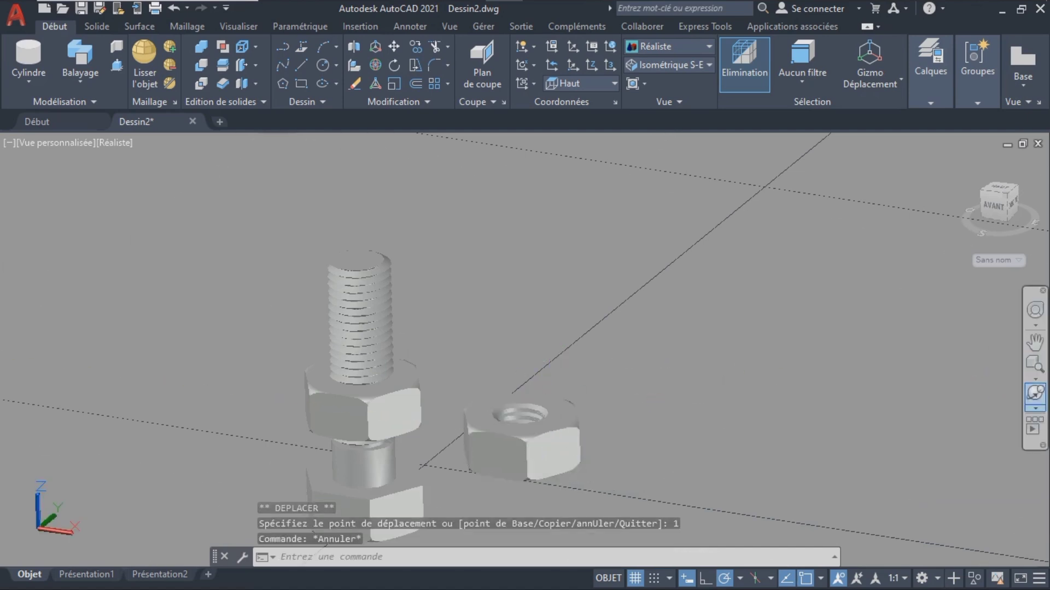
- Move the separate nut about 0.6 units along the green Y axis, closer to the screw
left_click(1035, 393)
left_click_drag(684, 372, 547, 345)
key("Escape")
left_click(584, 483)
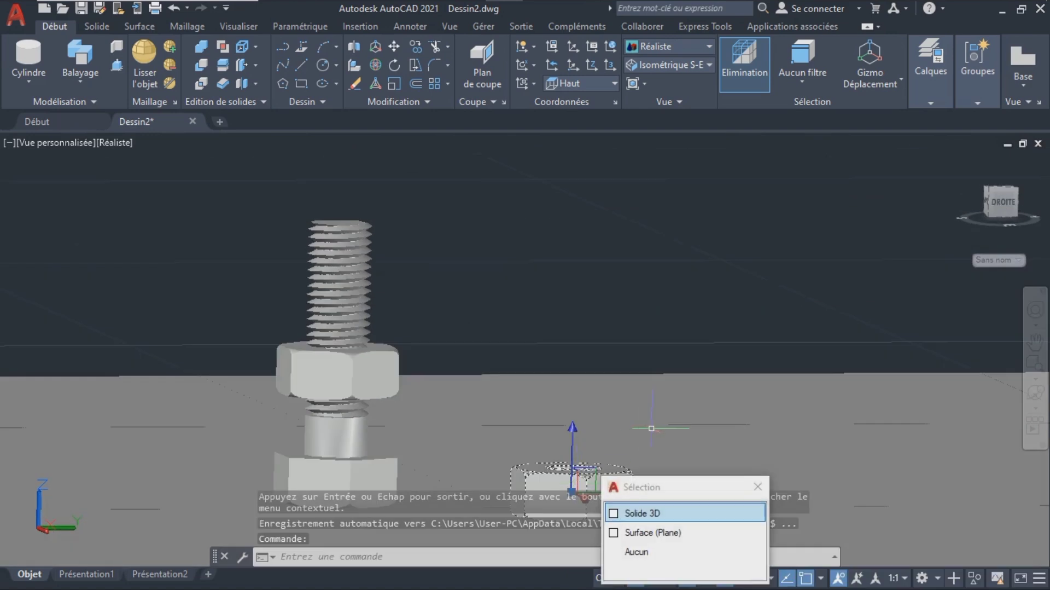
middle_click_drag(591, 486, 620, 411)
left_click(616, 415)
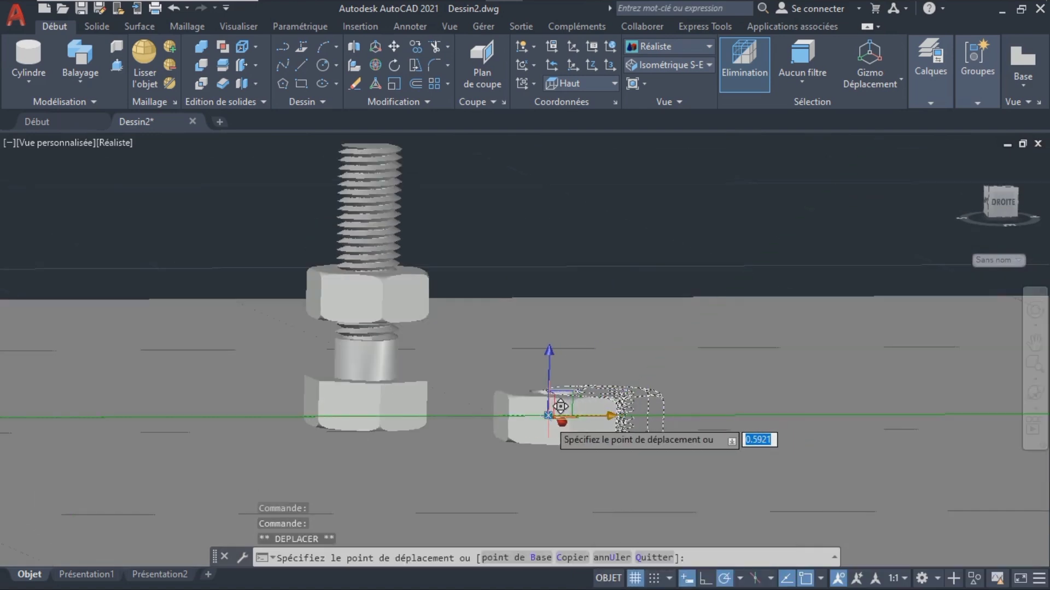
left_click(553, 408)
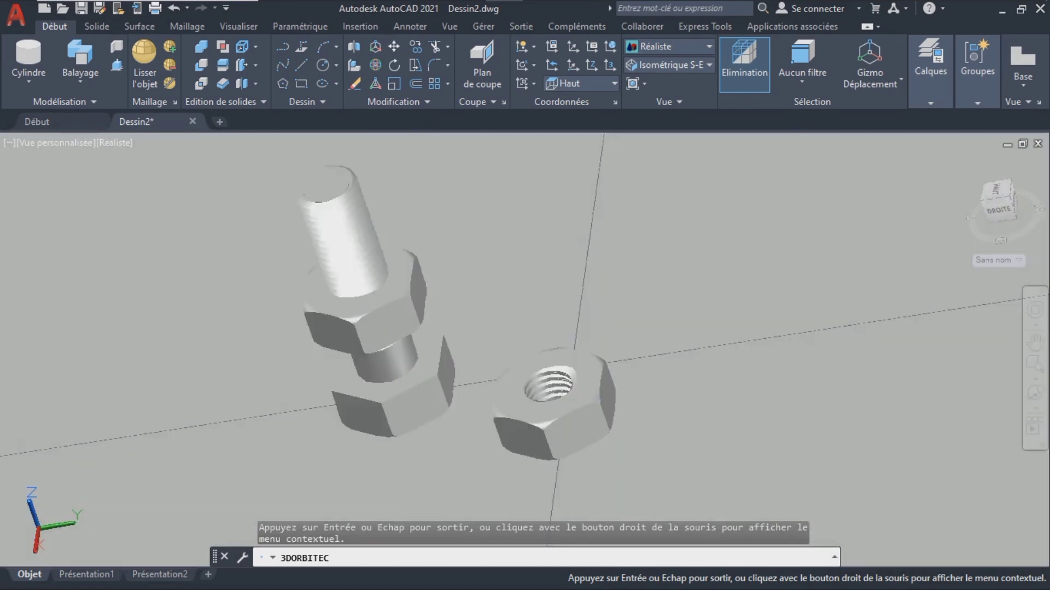
- Copy the screw without its nut along the 135° polar direction, placing the copy behind the separate nut
key("Escape")
left_click(350, 257)
left_click(416, 46)
left_click(368, 252)
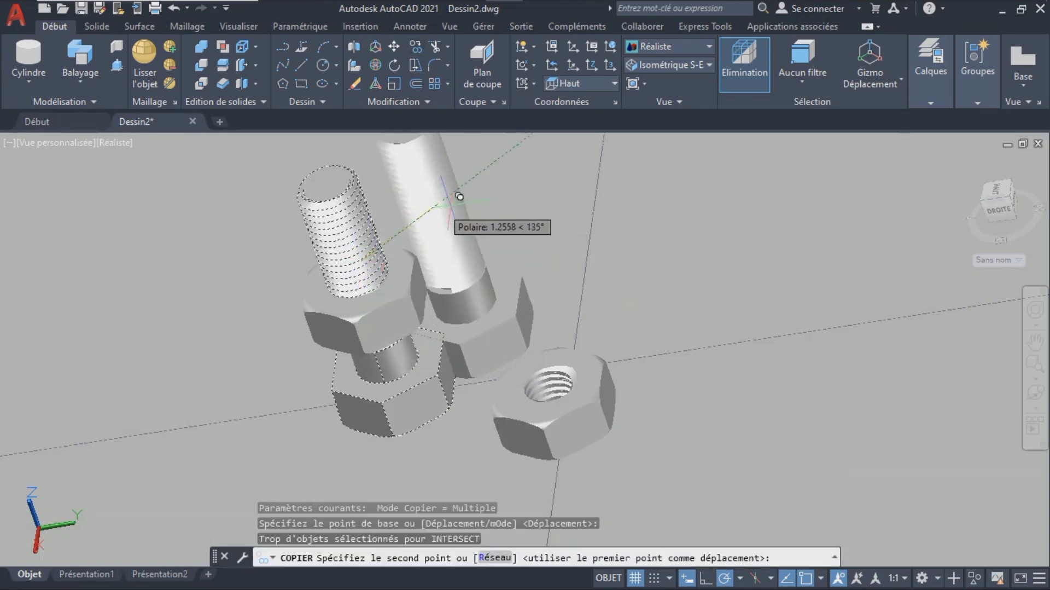
left_click(500, 158)
key("Escape")
left_click(502, 179)
left_click(375, 65)
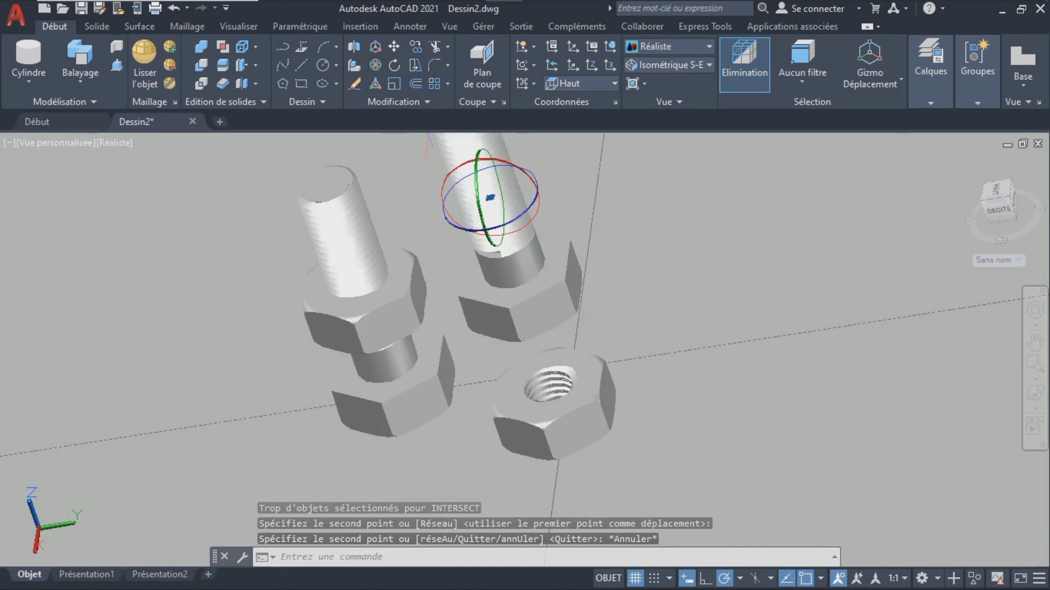
left_click(475, 172)
key("Escape")
key("Escape")
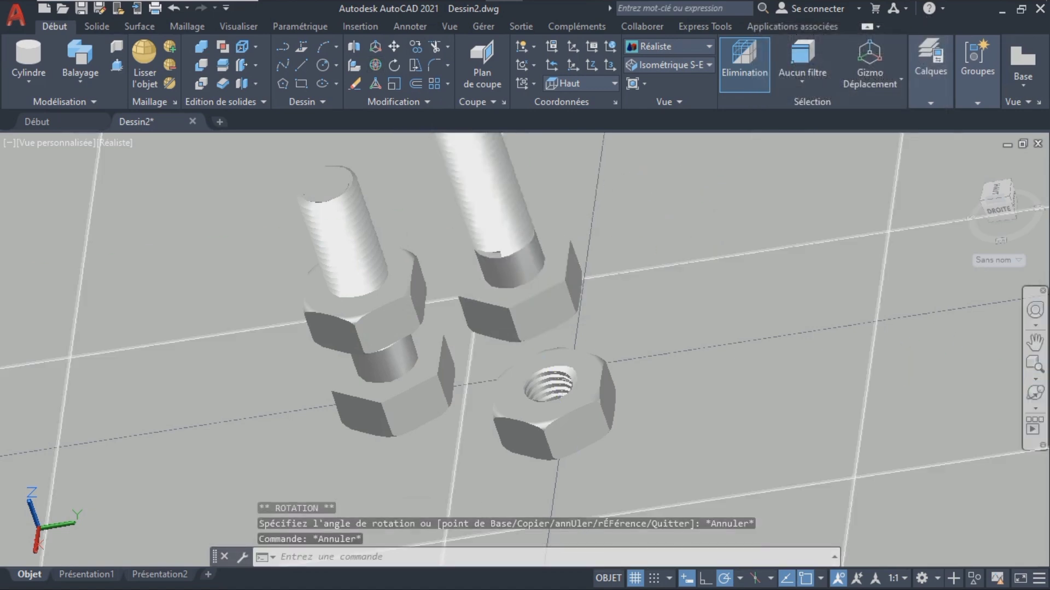
- Scale up the floor surface from a base point among the screws so it extends well beyond the parts
left_click(1035, 379)
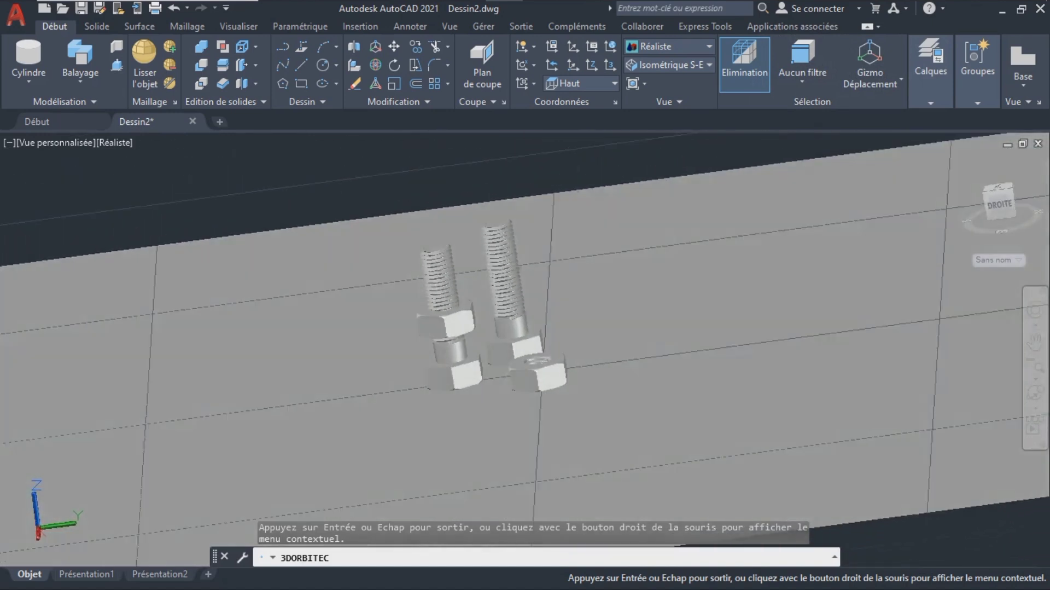
key("Escape")
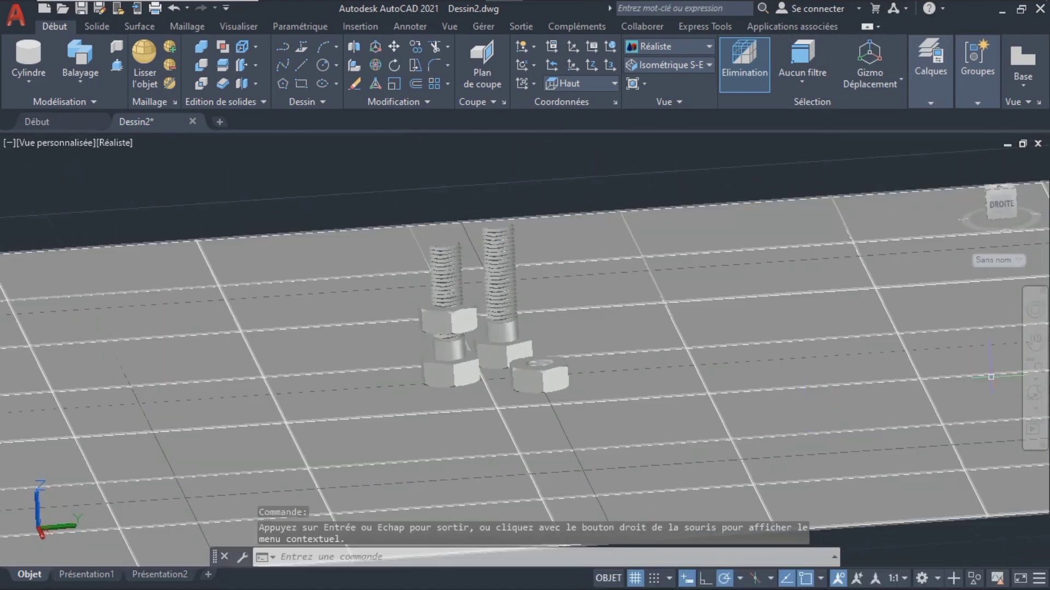
left_click(736, 364)
left_click(395, 84)
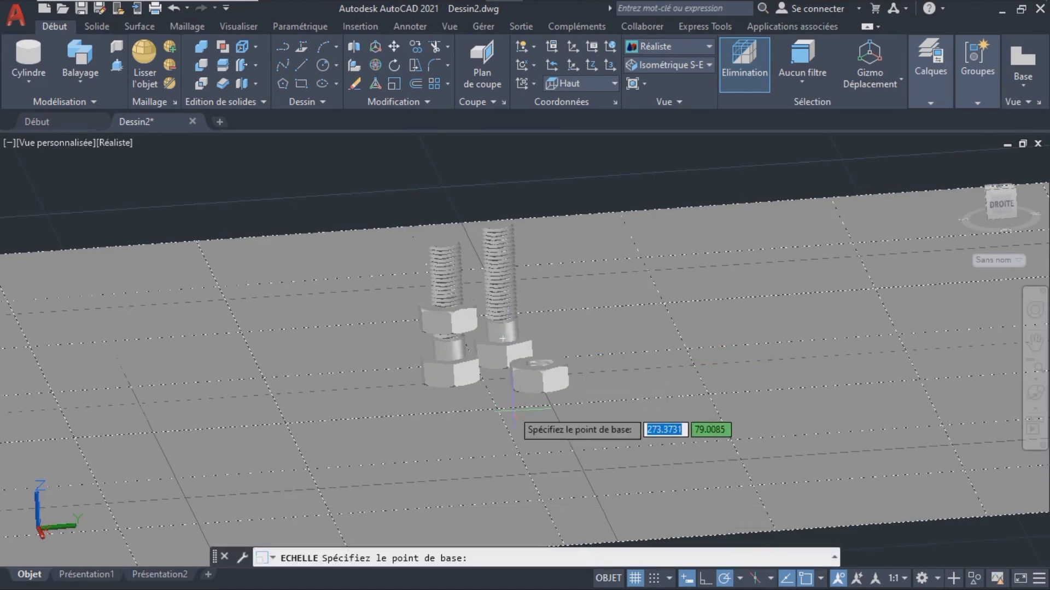
left_click(504, 372)
left_click(897, 490)
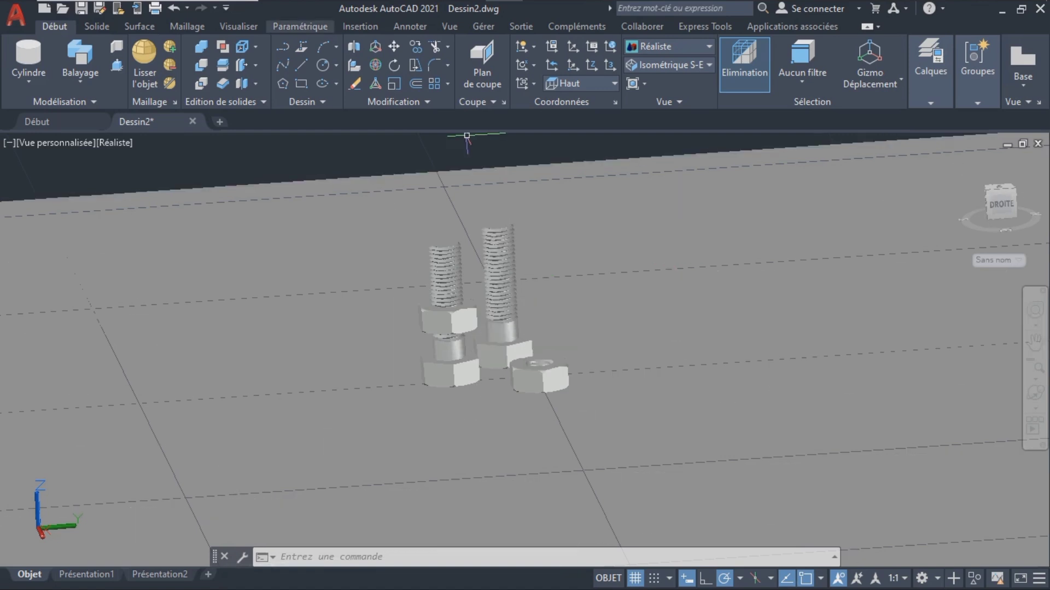
- Open the materials browser and zoom the view to the two screws and the separate nut
left_click(238, 26)
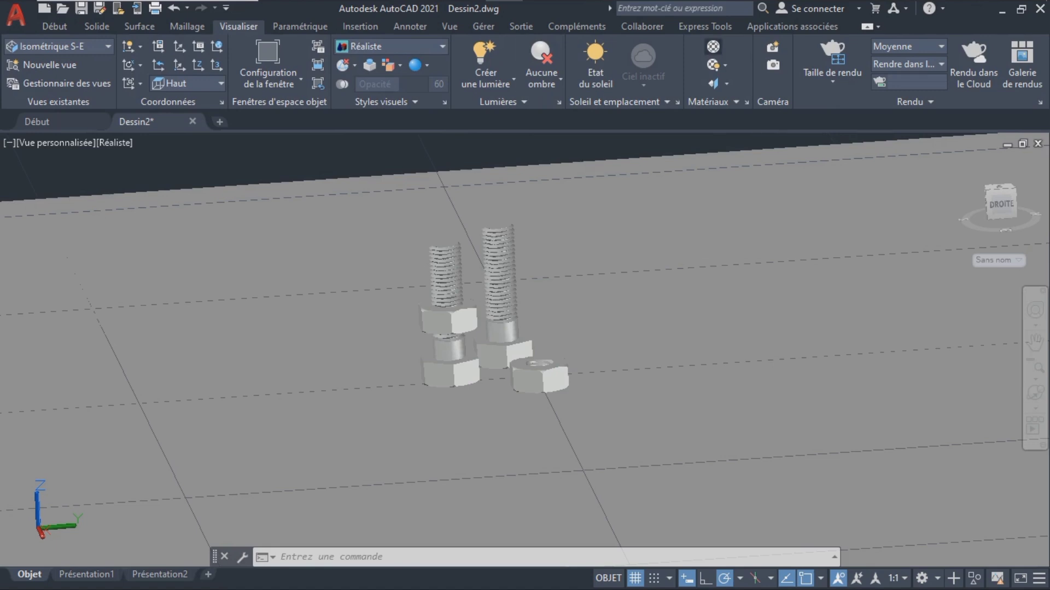
left_click(714, 46)
left_click(623, 238)
left_click(568, 275)
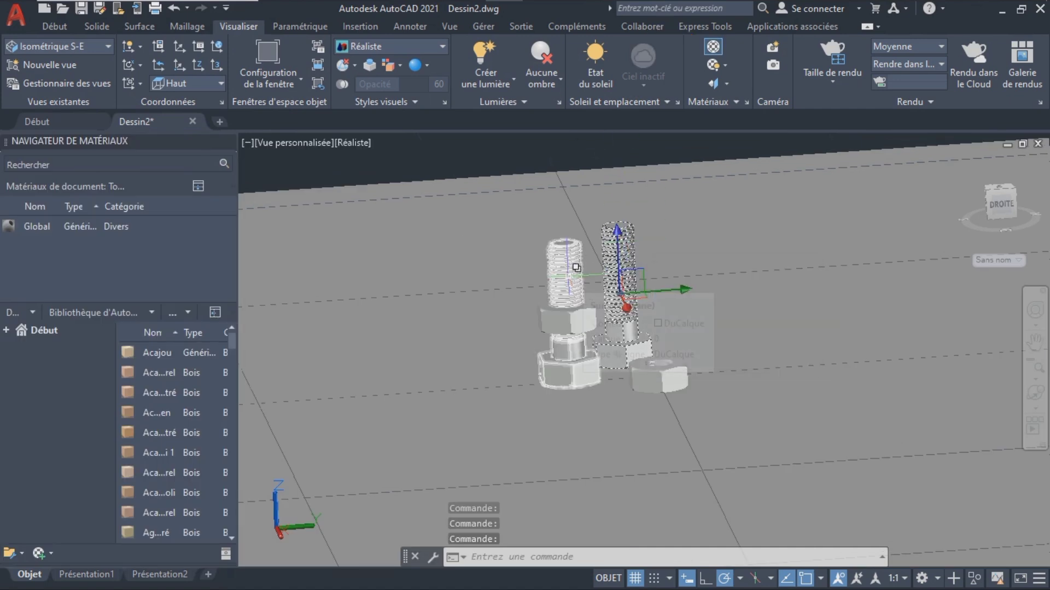
left_click(577, 269)
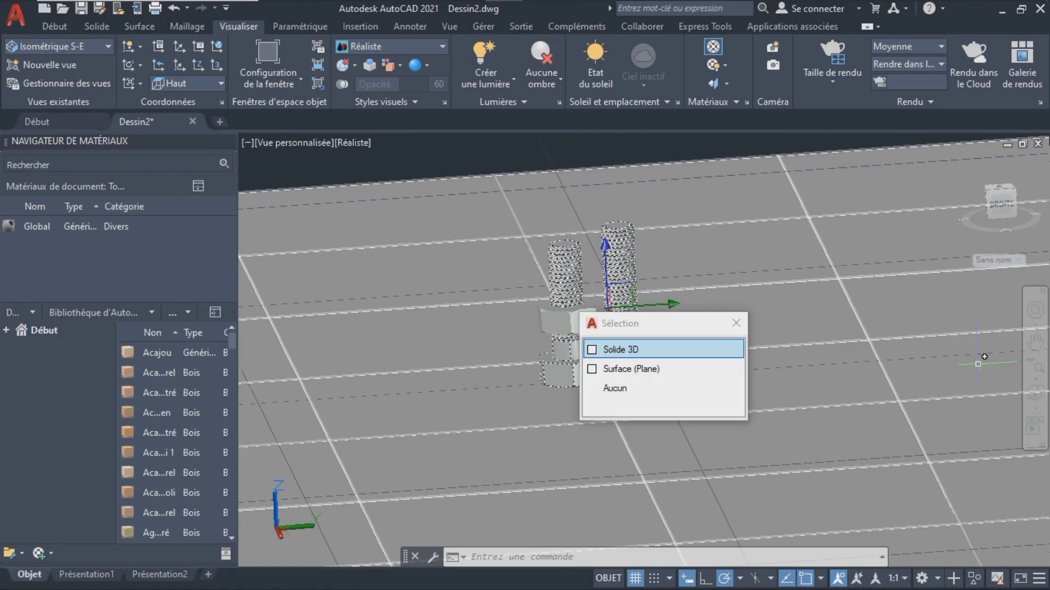
left_click(1035, 378)
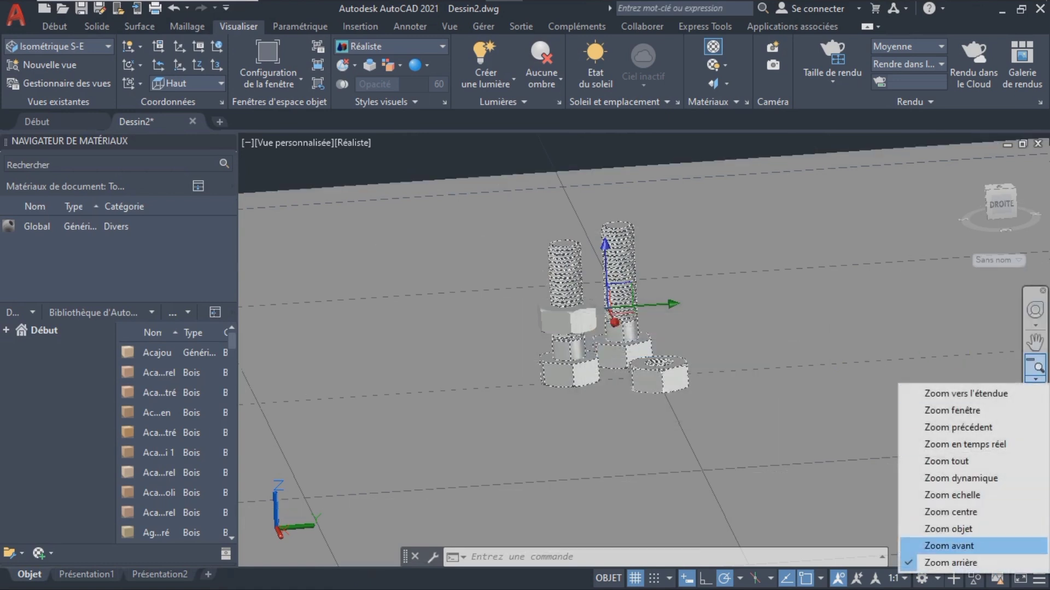
left_click(948, 528)
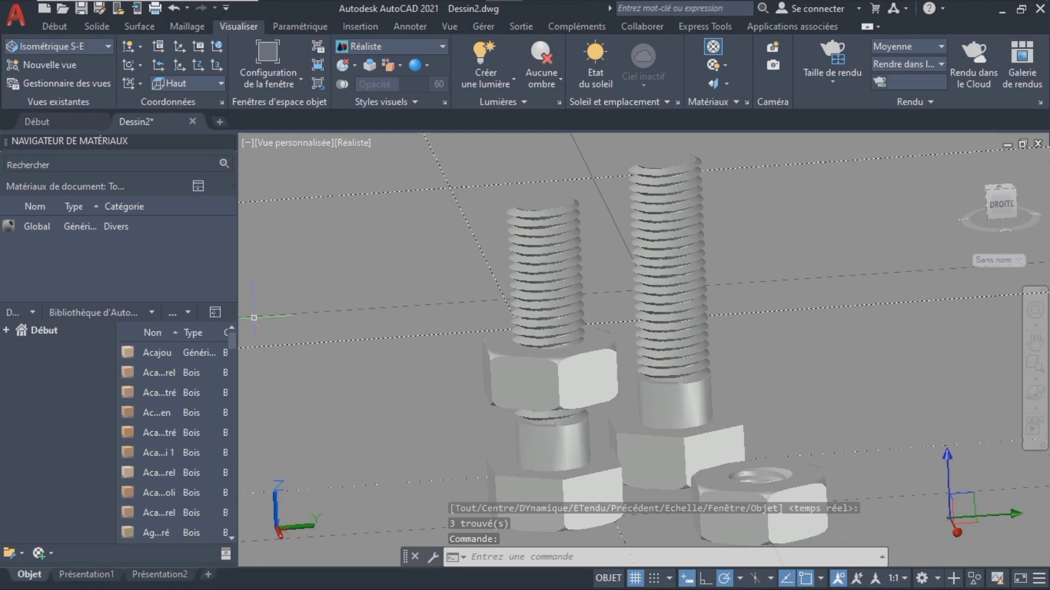
- Apply the Acajou wood material to the floor surface and render the scene with RENDU
left_click_drag(157, 352, 340, 330)
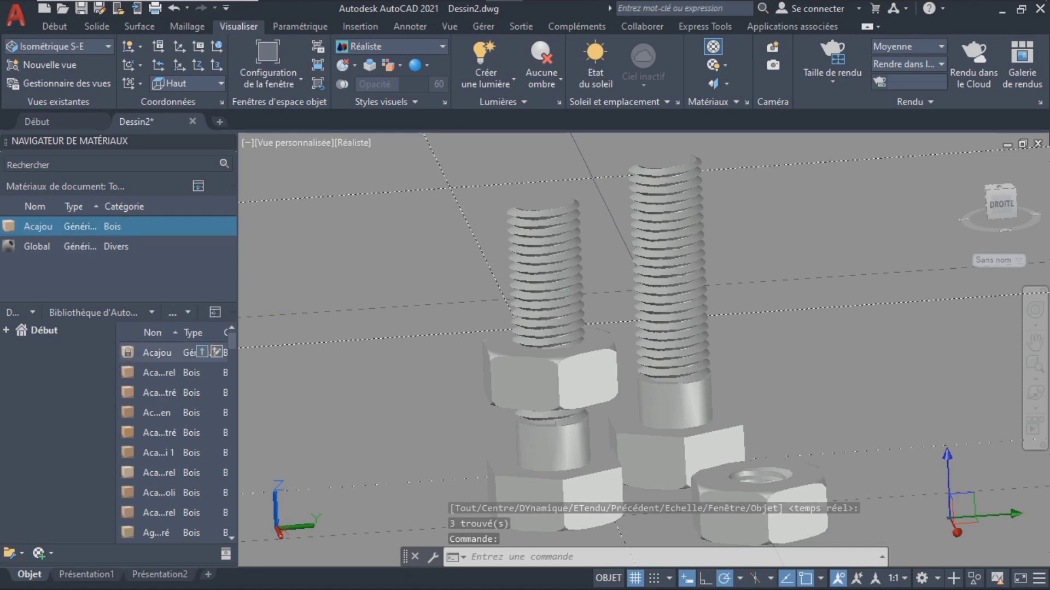
key("Escape")
type("rend")
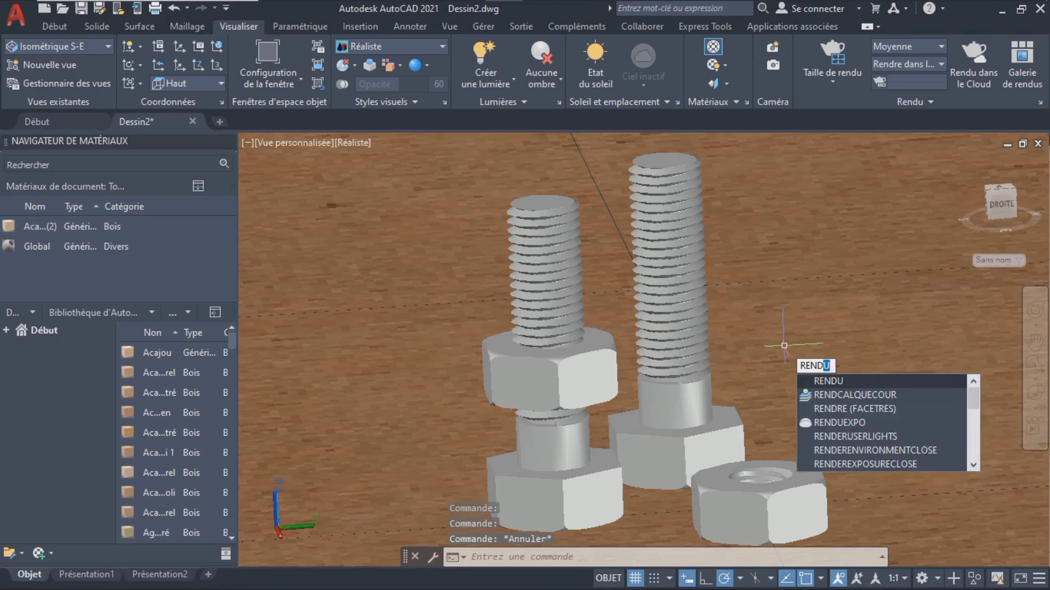
key("Return")
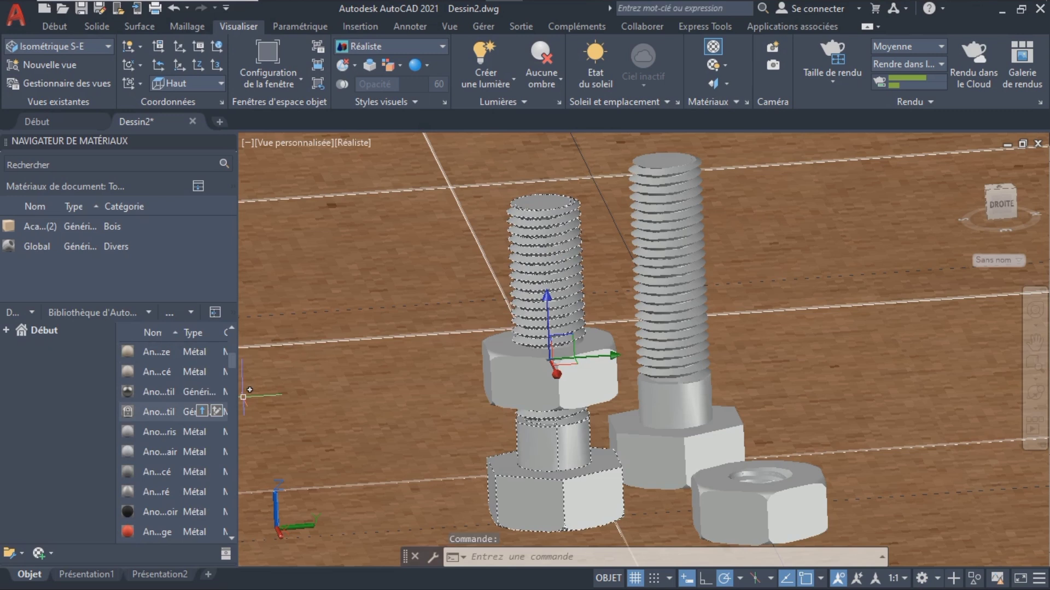
- Try an anodised material from the Métal: Aluminium category on the screw carrying the nut, and render the scene
type("REND")
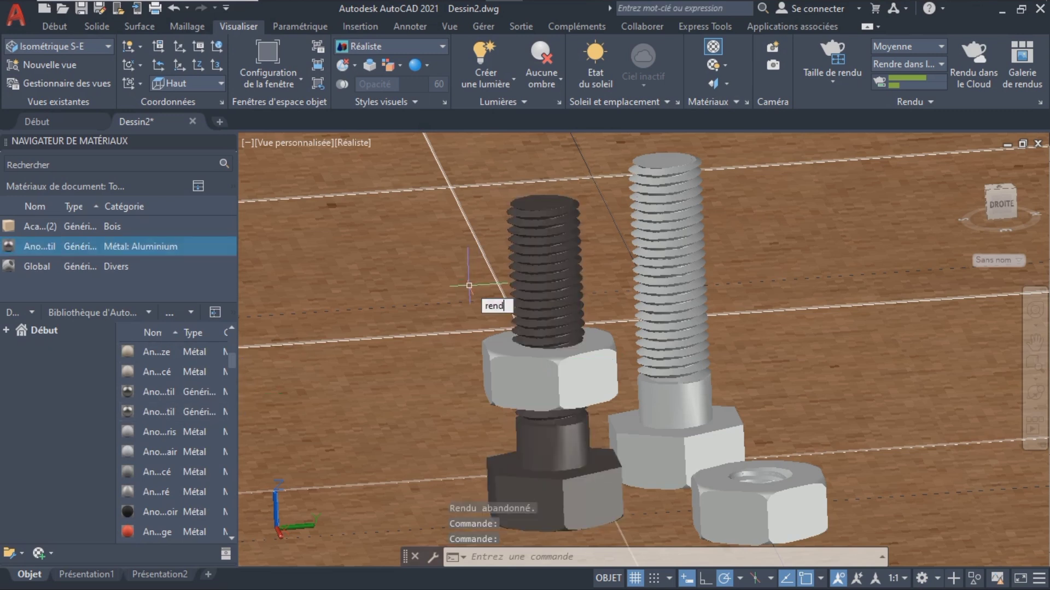
key("Return")
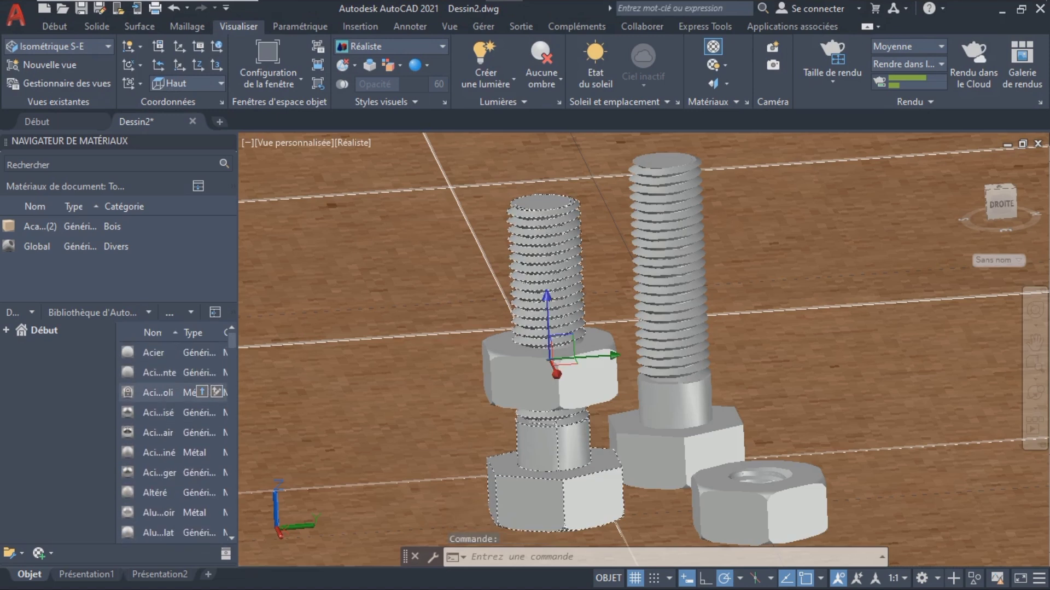
- Apply the polished steel material from the Métal: Acier category to both screws and both nuts, leaving the material editor closed
left_click(202, 391)
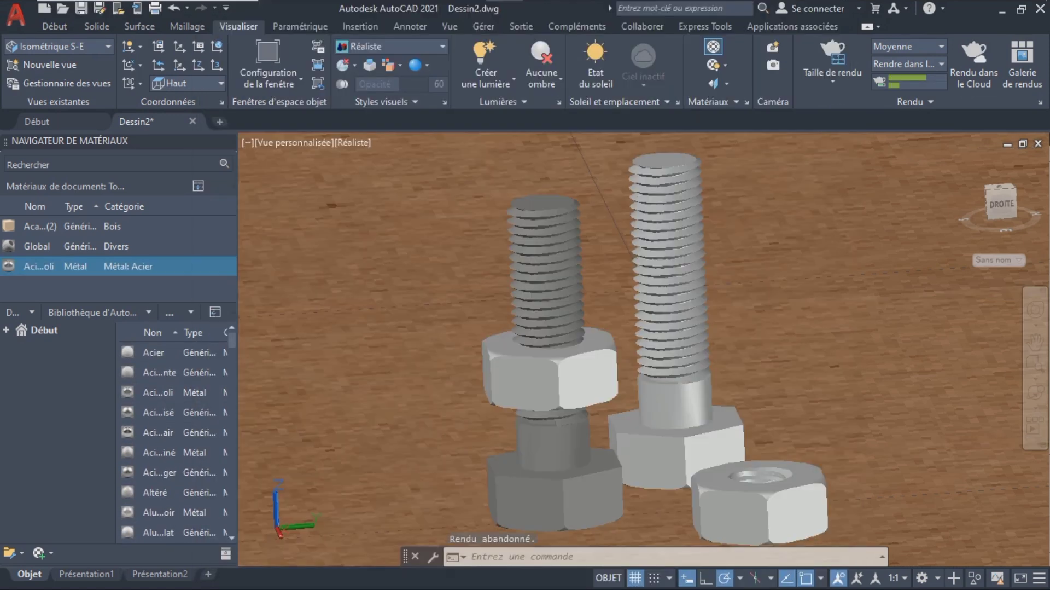
left_click(670, 334)
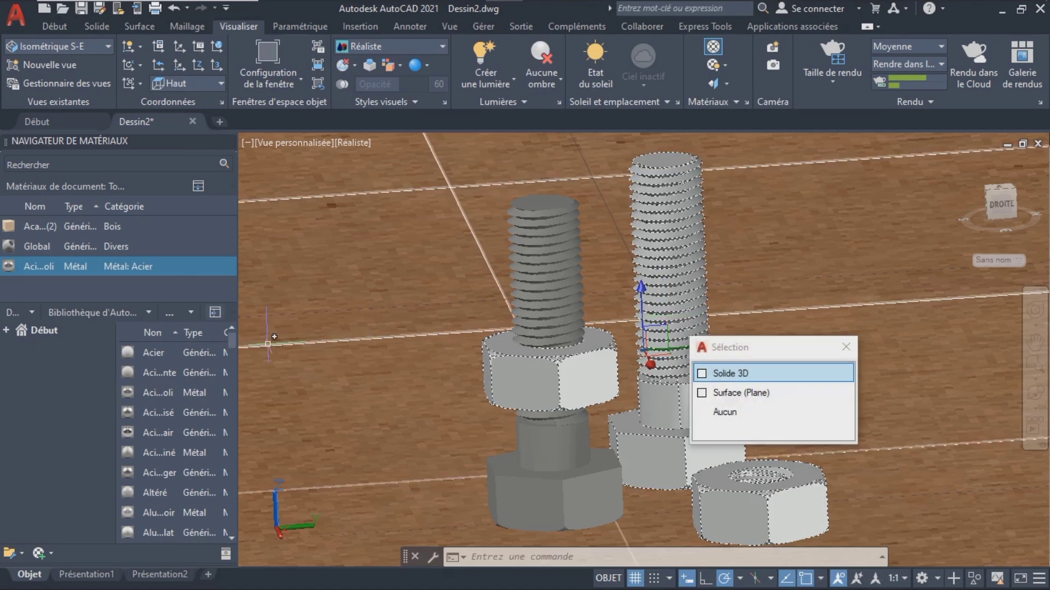
double_click(142, 267)
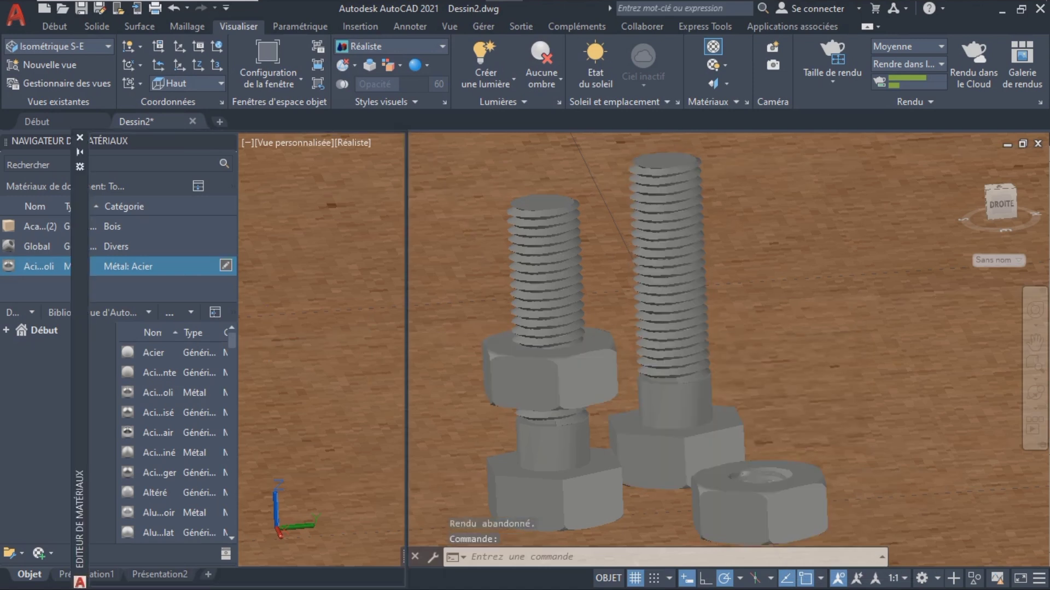
left_click(80, 137)
middle_click_drag(711, 328, 593, 379, "shift")
key("ctrl+z")
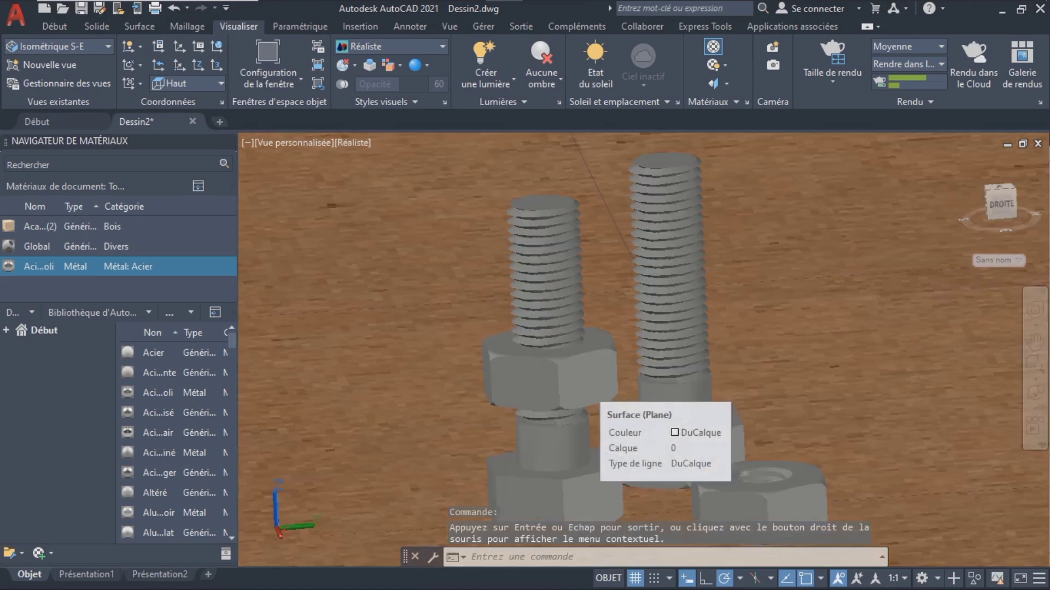
- Select all objects, fit the whole wooden floor in view and look at the scene from the top front-left corner
key("ctrl+a")
mouse_move(816, 265)
middle_mouse_down("shift")
mouse_move(869, 273)
mouse_move(812, 274)
middle_mouse_up("shift")
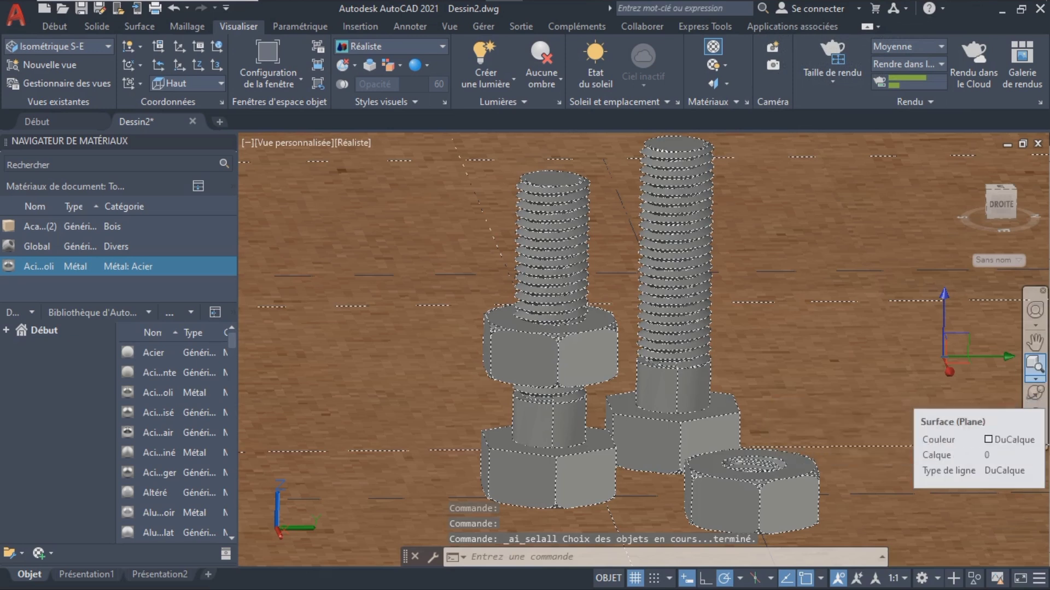
left_click(1035, 364)
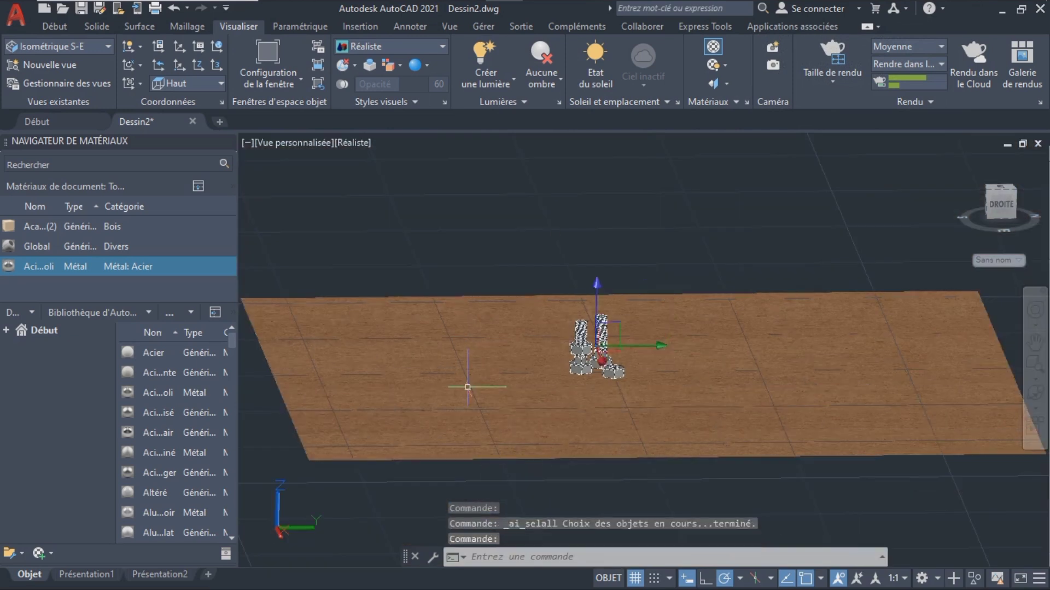
left_click(1036, 378)
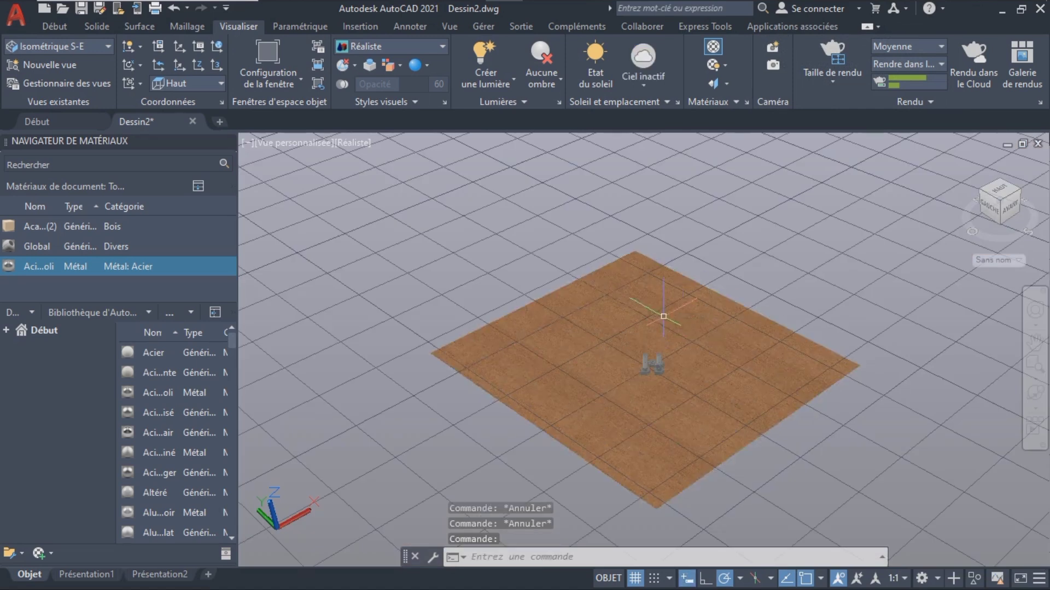
key("ctrl+a")
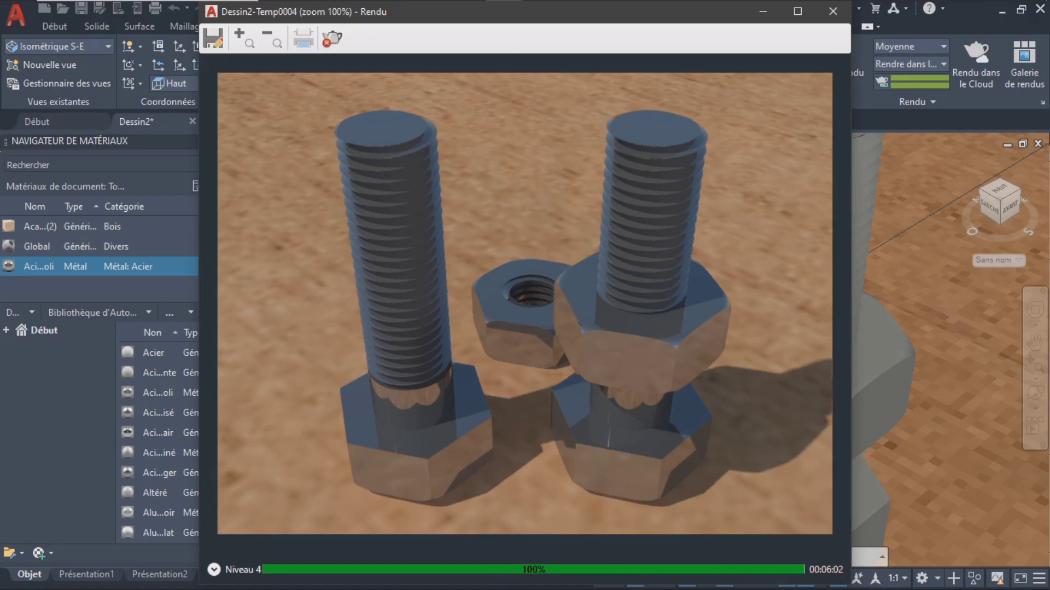
- Save the wooden-floor render as Dessin2-Temp0004.png in the PJ_AutuCAD\MesRendus folder and close the render window
left_click(213, 38)
left_click(325, 265)
double_click(407, 204)
double_click(430, 317)
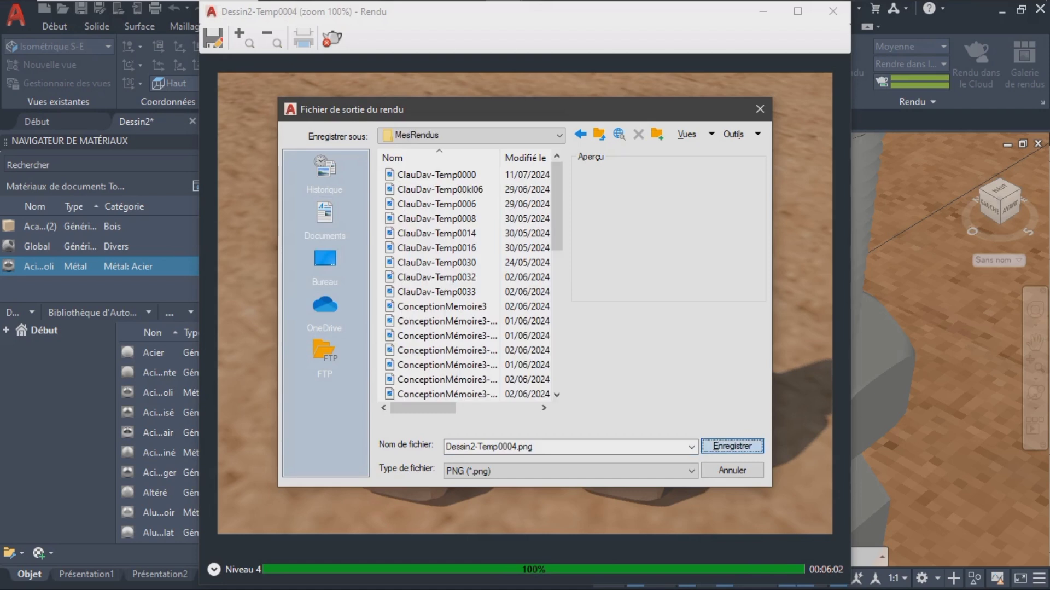
key("Return")
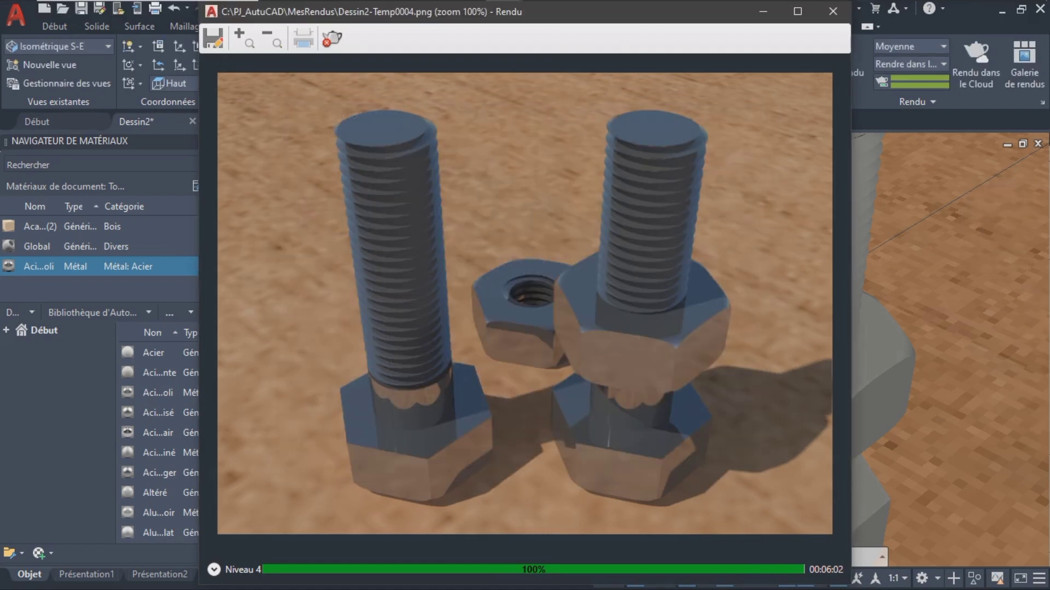
left_click(834, 11)
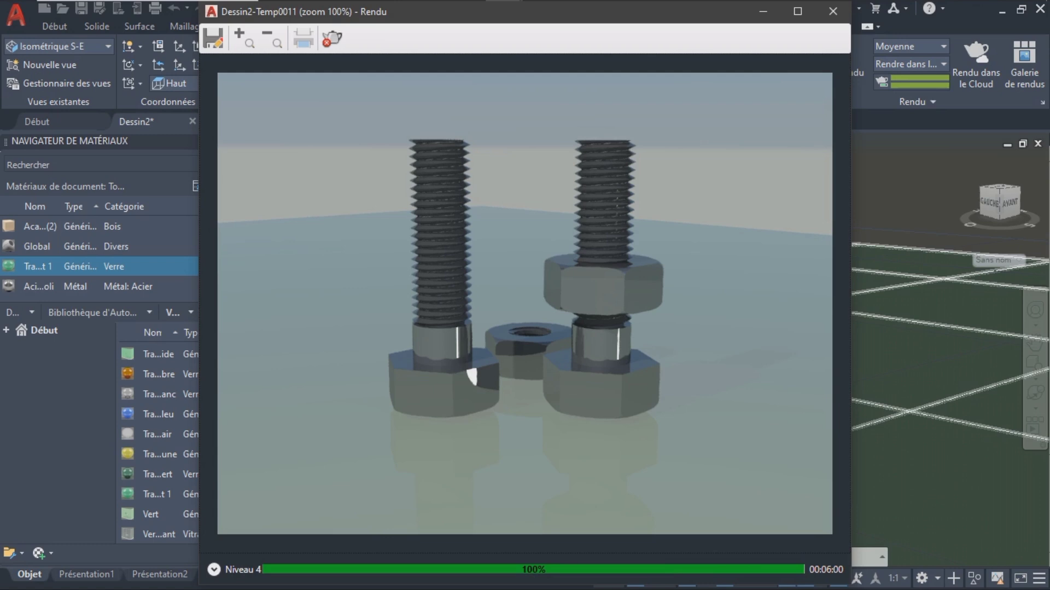
- Save the glass-floor render as Dessin2-Temp0011.png in the Documents folder
left_click(214, 39)
left_click(556, 136)
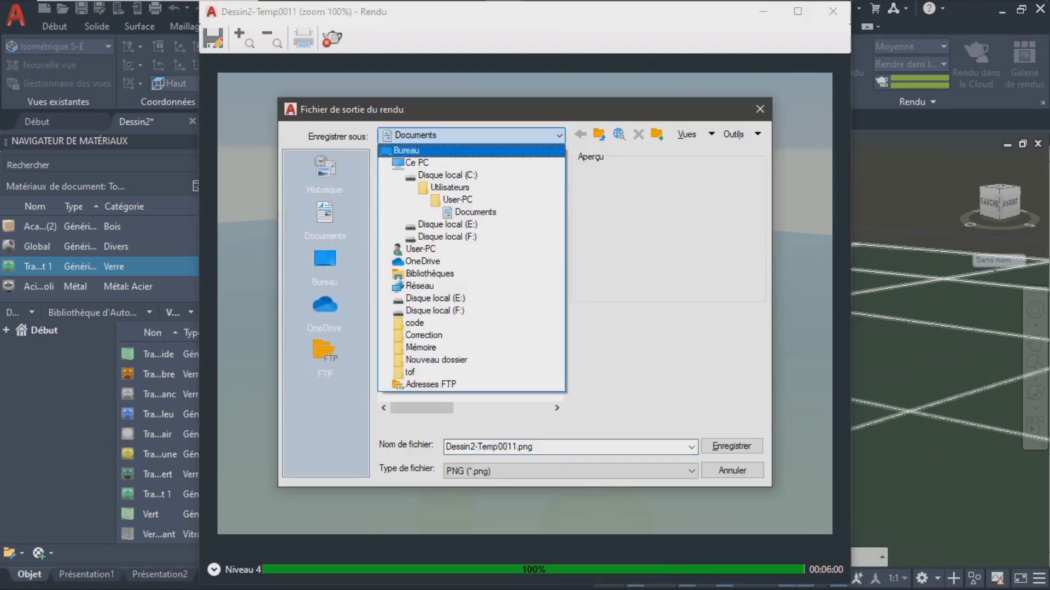
left_click(538, 212)
left_click(732, 445)
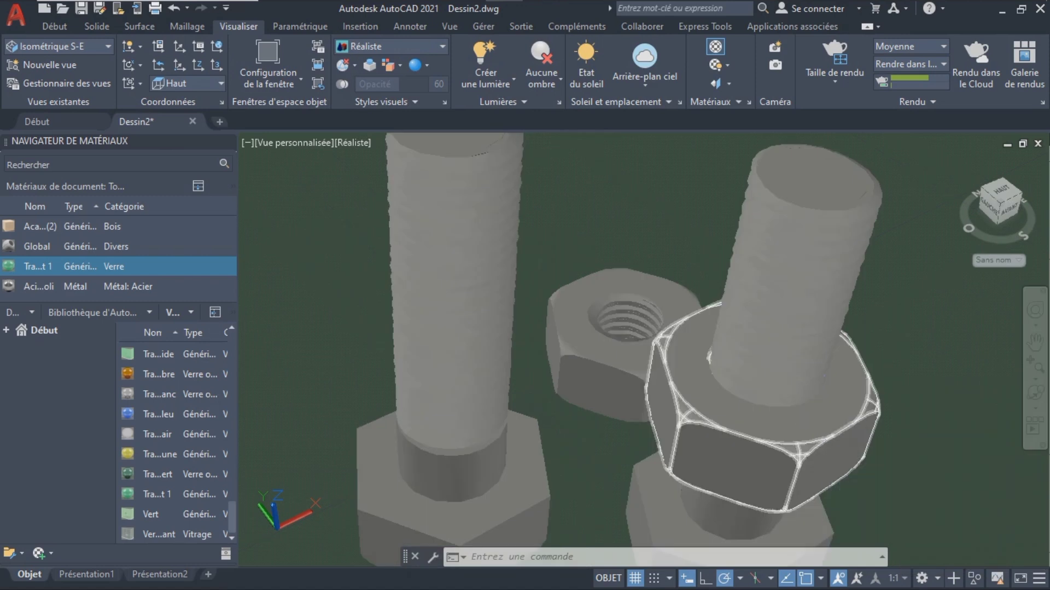